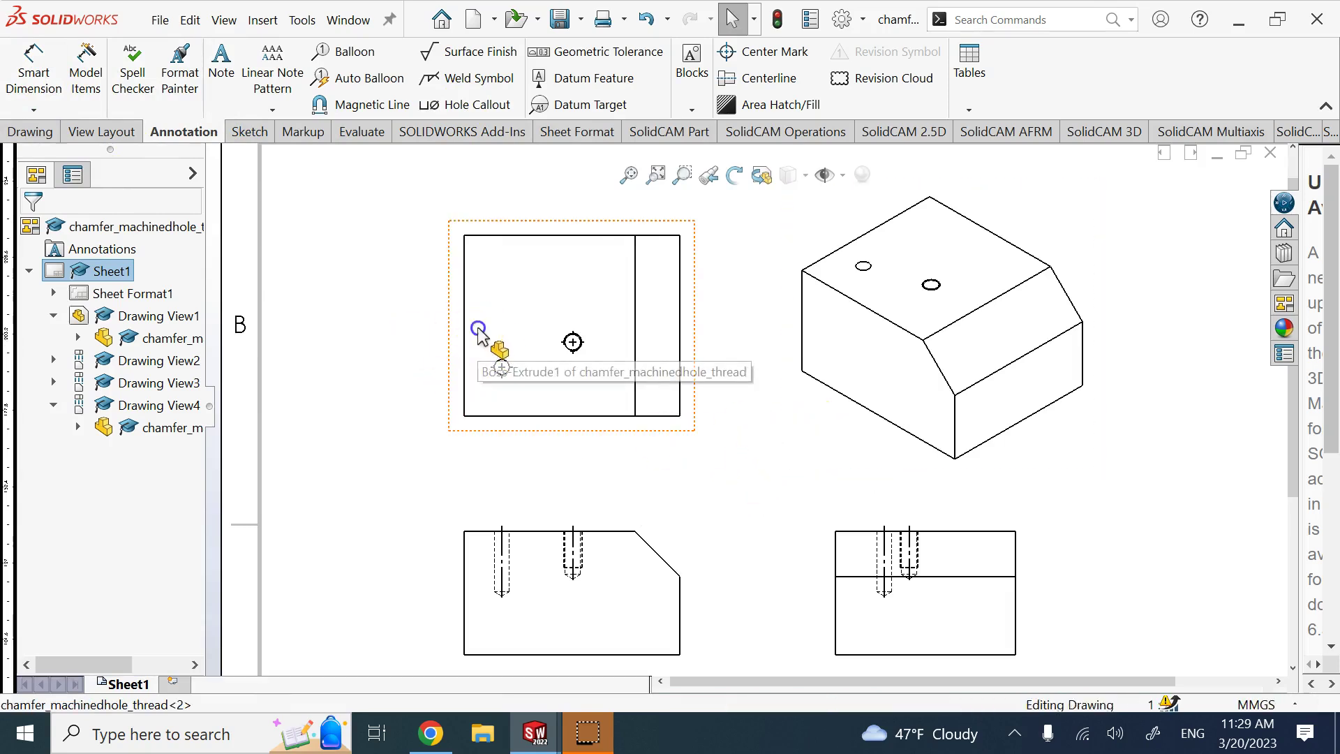
left_click(494, 361)
left_click(377, 339)
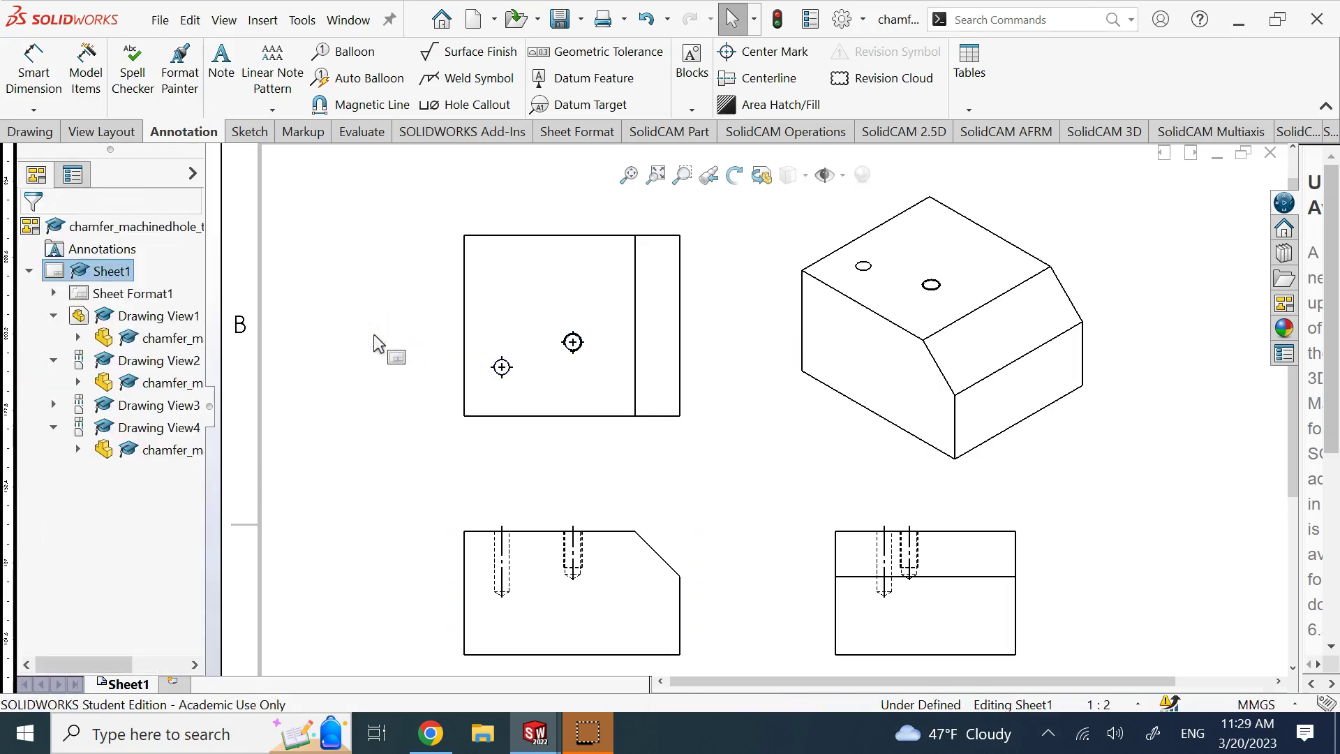
scroll(532, 379, "down", 5)
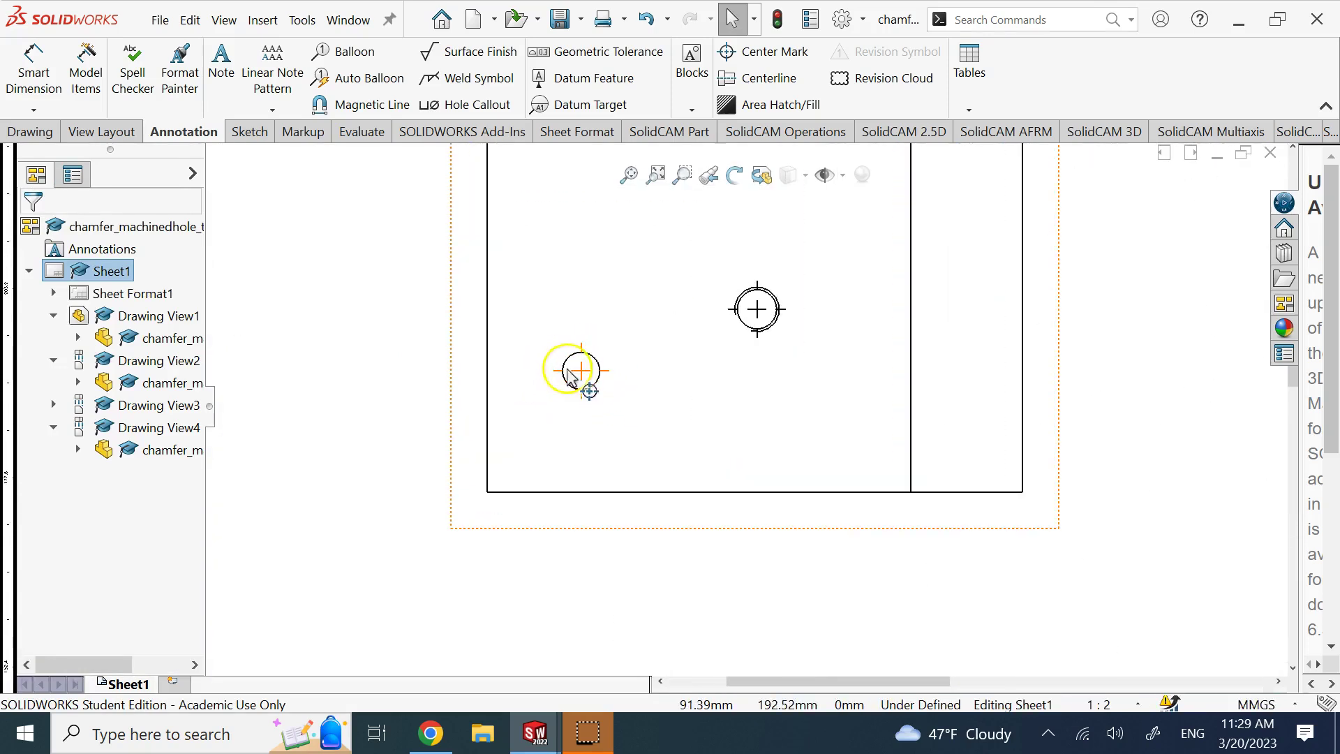
scroll(666, 446, "up", 3)
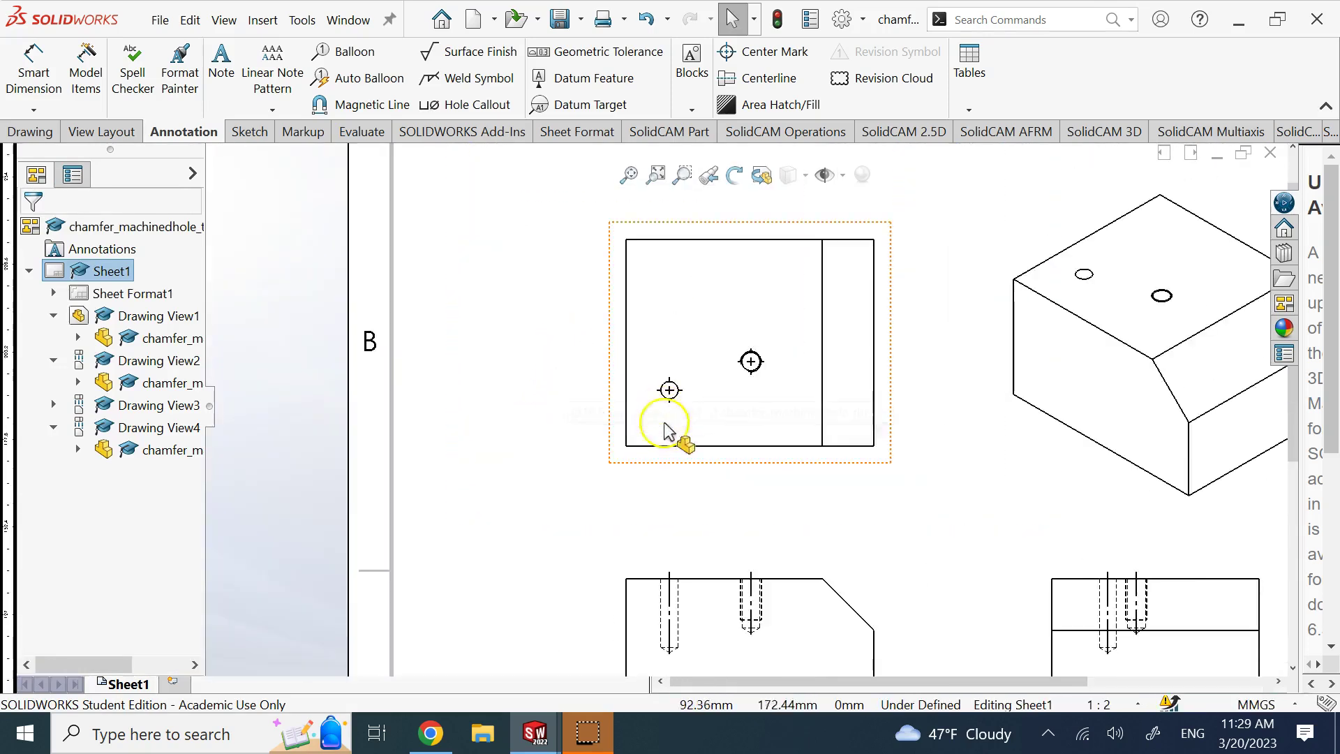
scroll(693, 656, "down", 2)
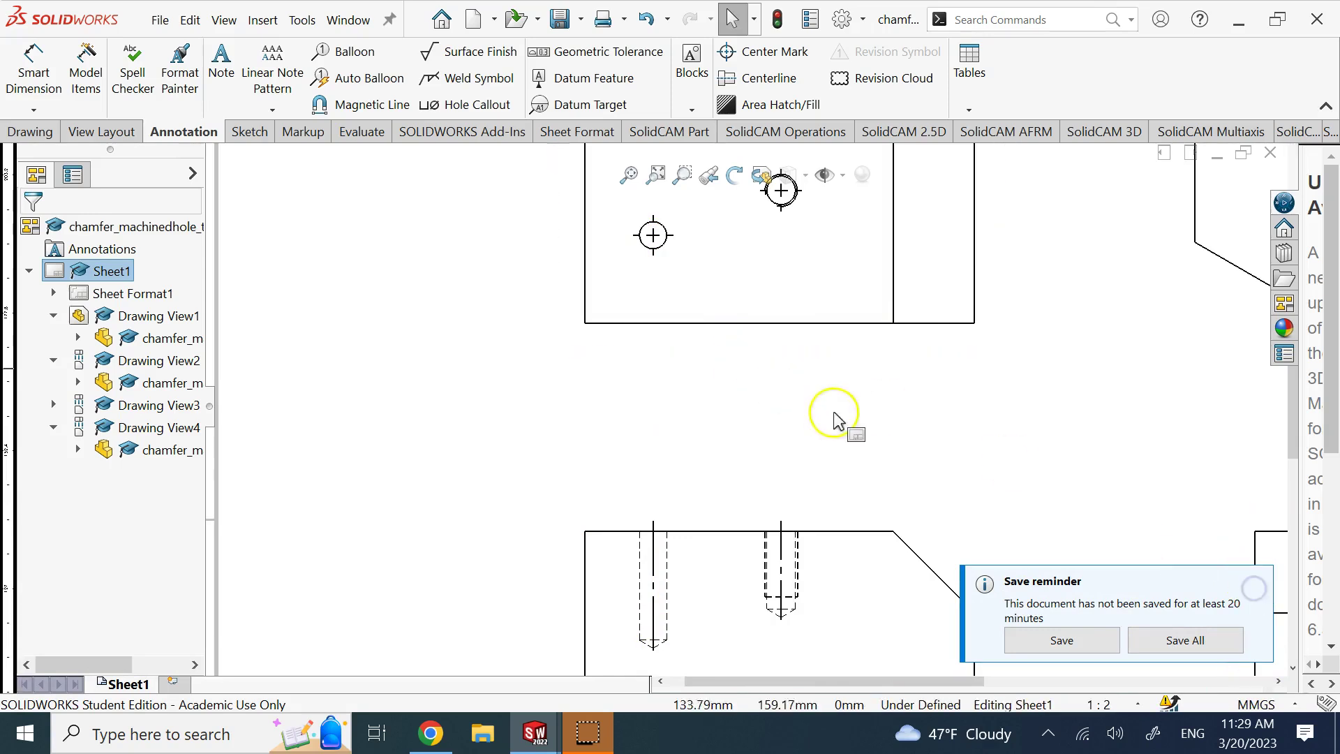
Save the drawing in response to the save reminder
left_click(1080, 640)
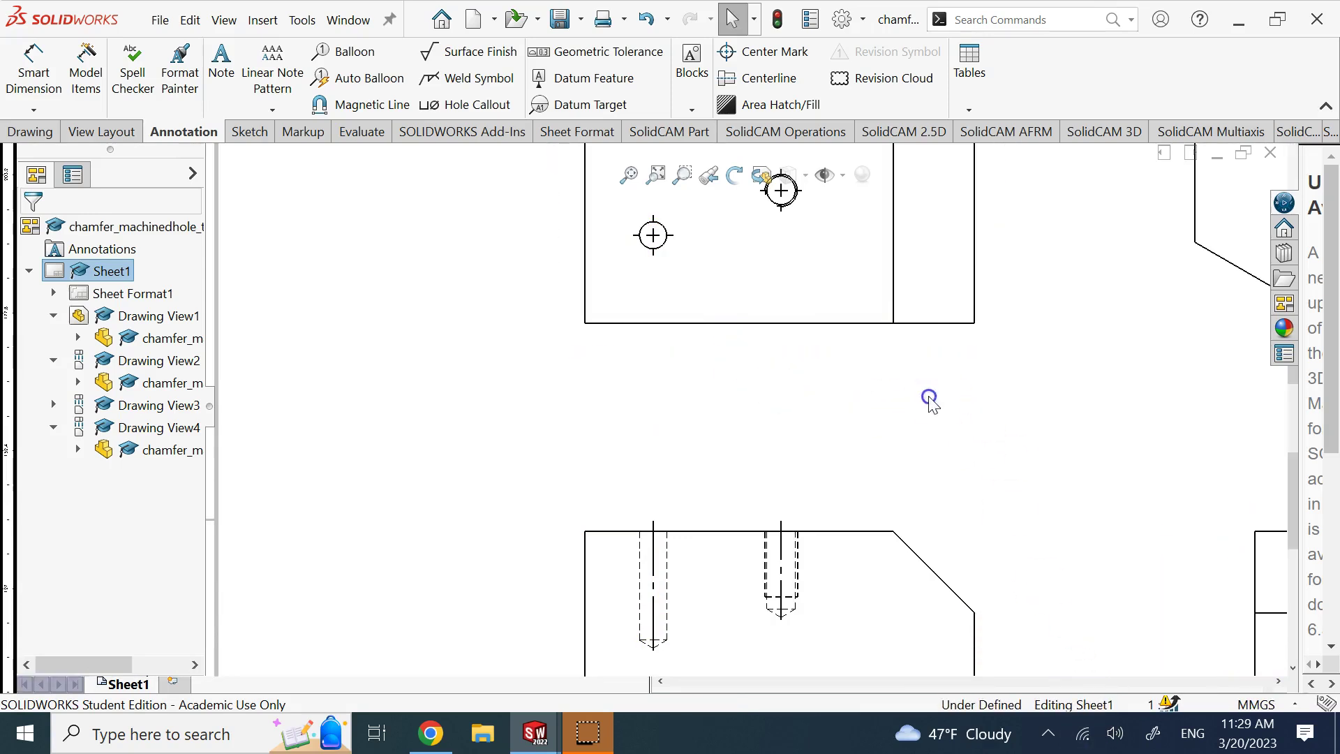
left_click(1178, 80)
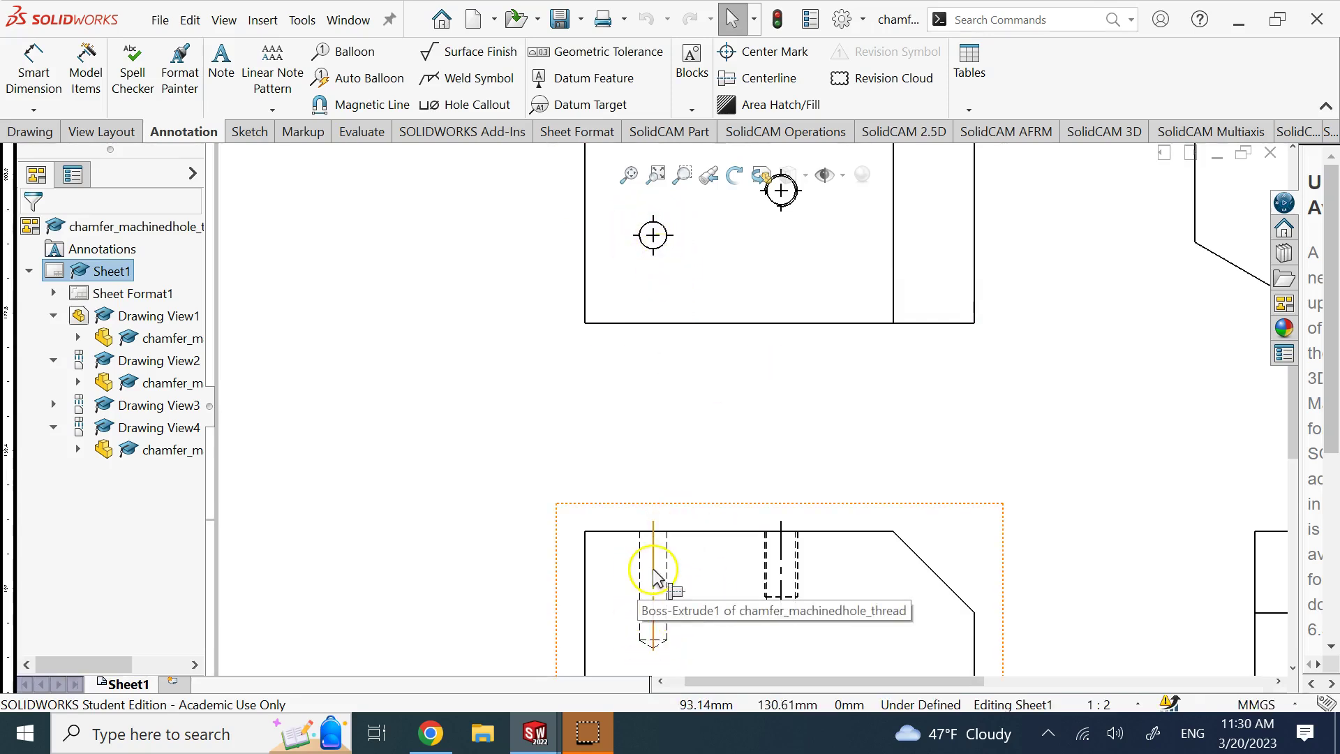
Add a vertical dimension from the plain dowel hole's center mark to the lower edge of the top view
left_click(34, 73)
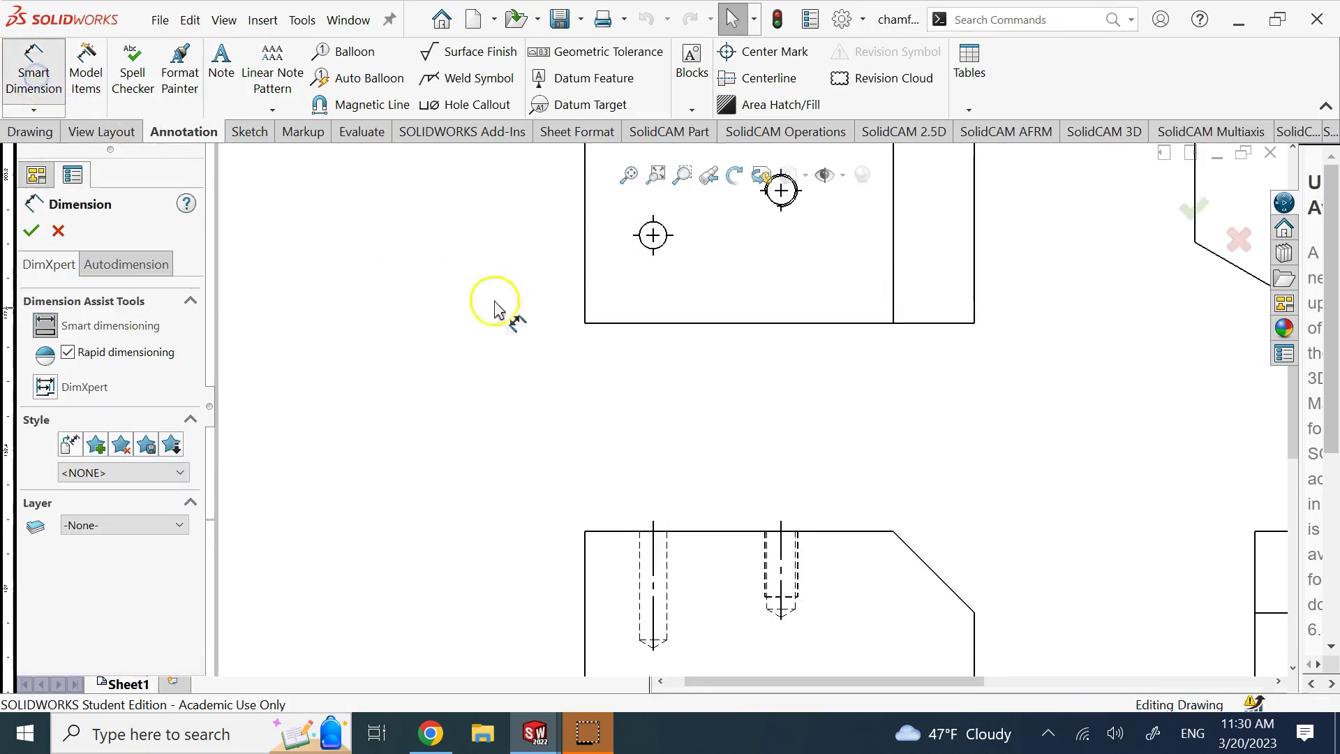
scroll(681, 337, "up", 4)
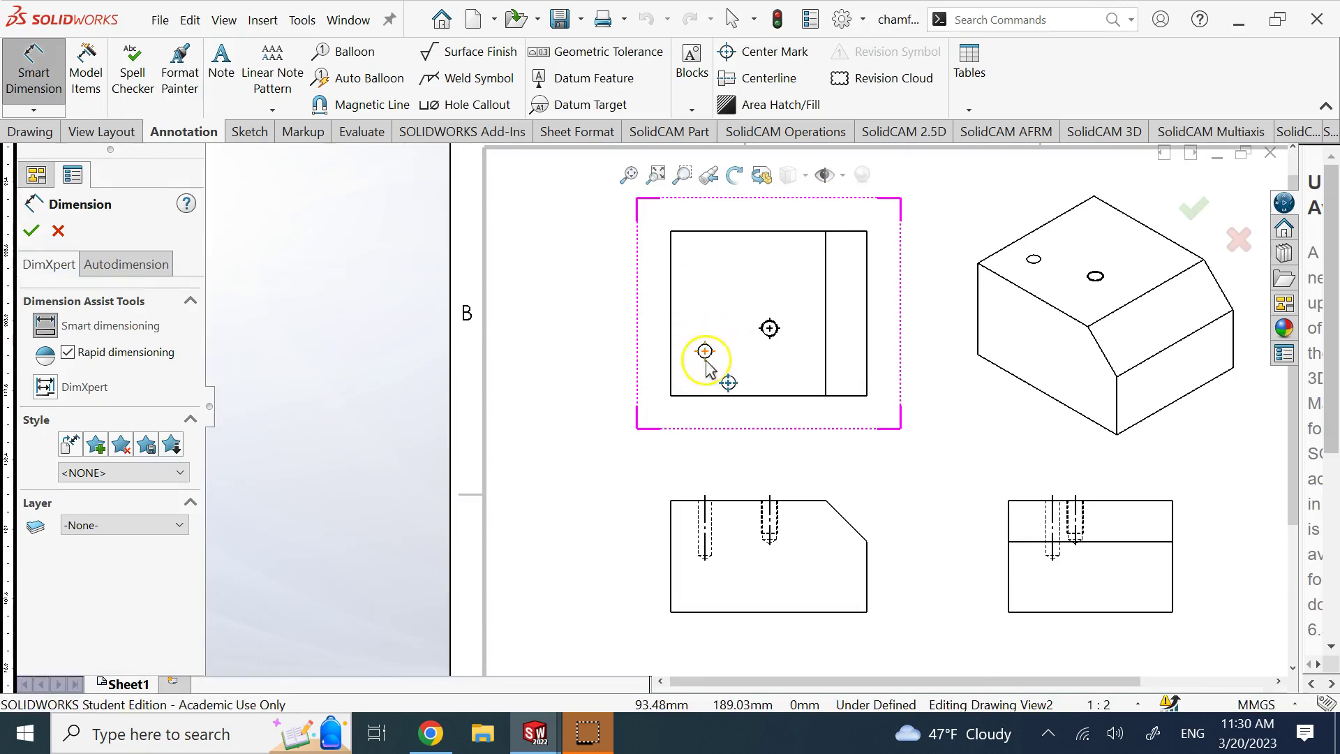
scroll(707, 363, "up", 2)
scroll(730, 417, "up", 2)
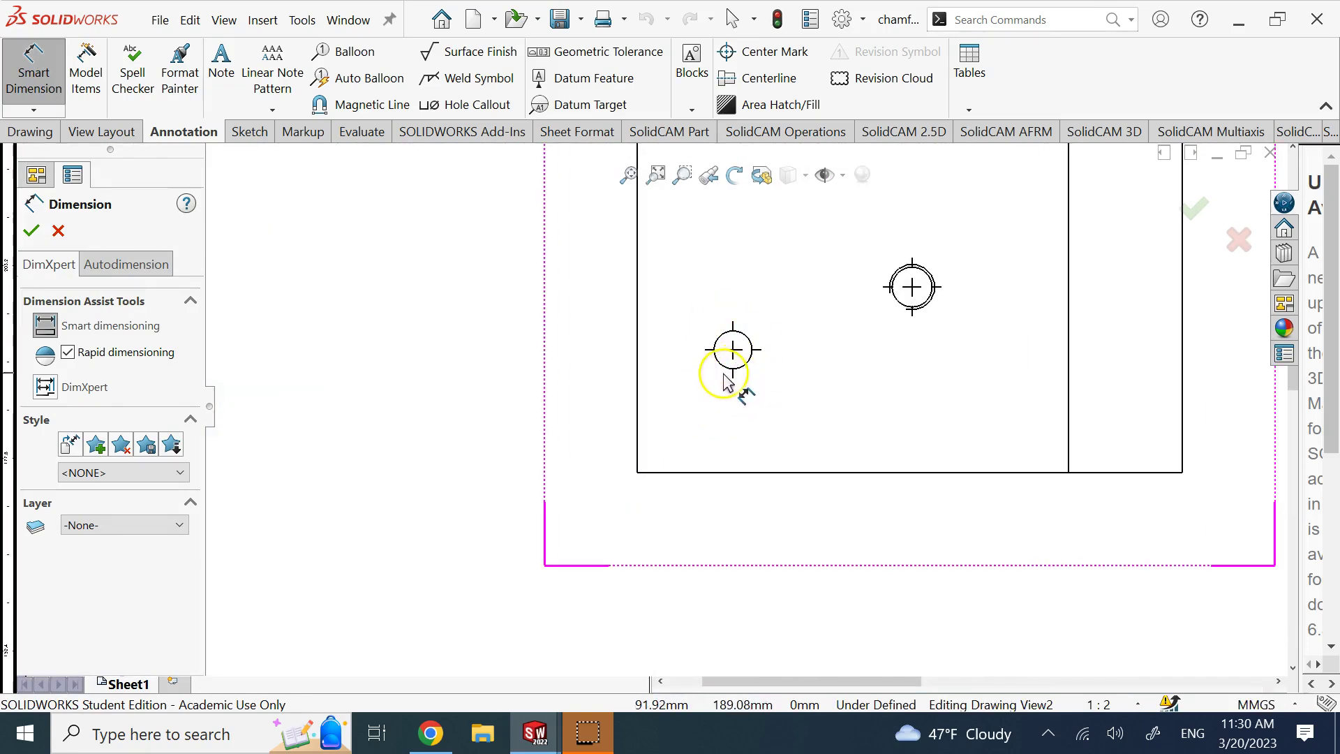
left_click(723, 356)
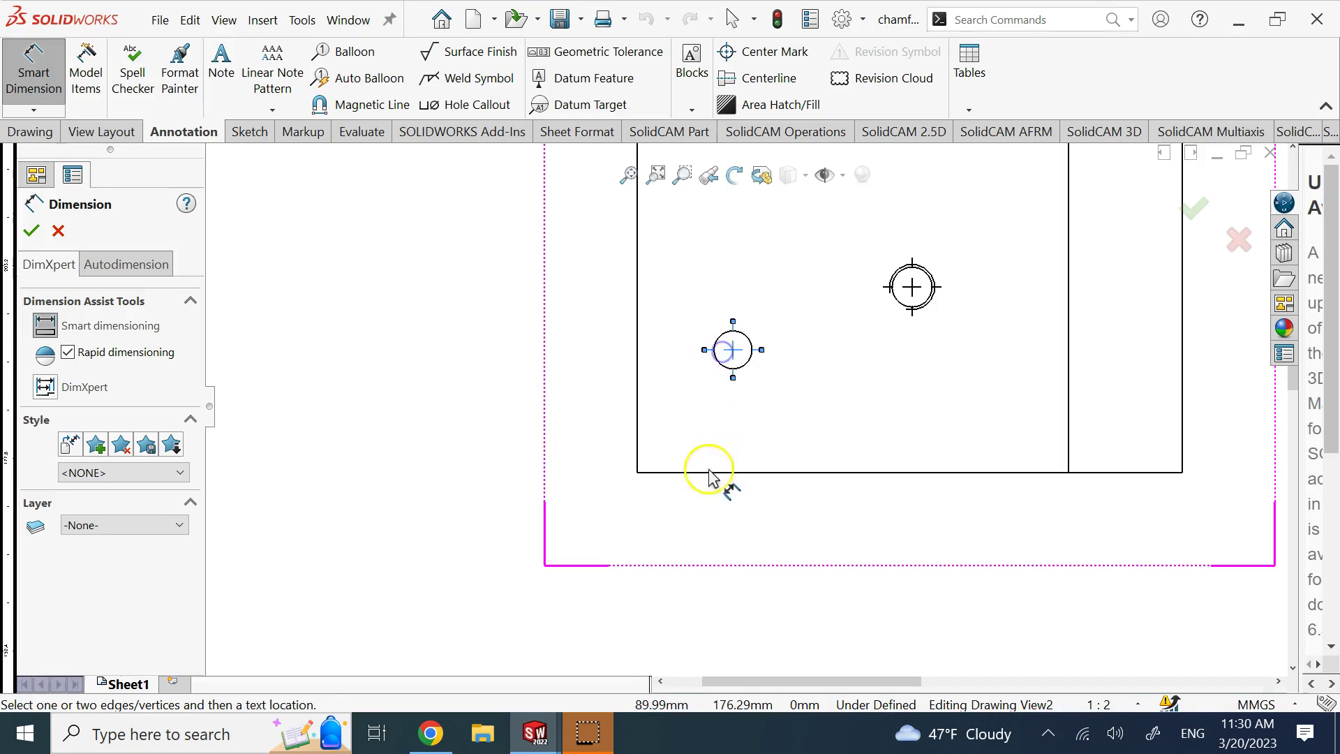
left_click(708, 473)
left_click(474, 400)
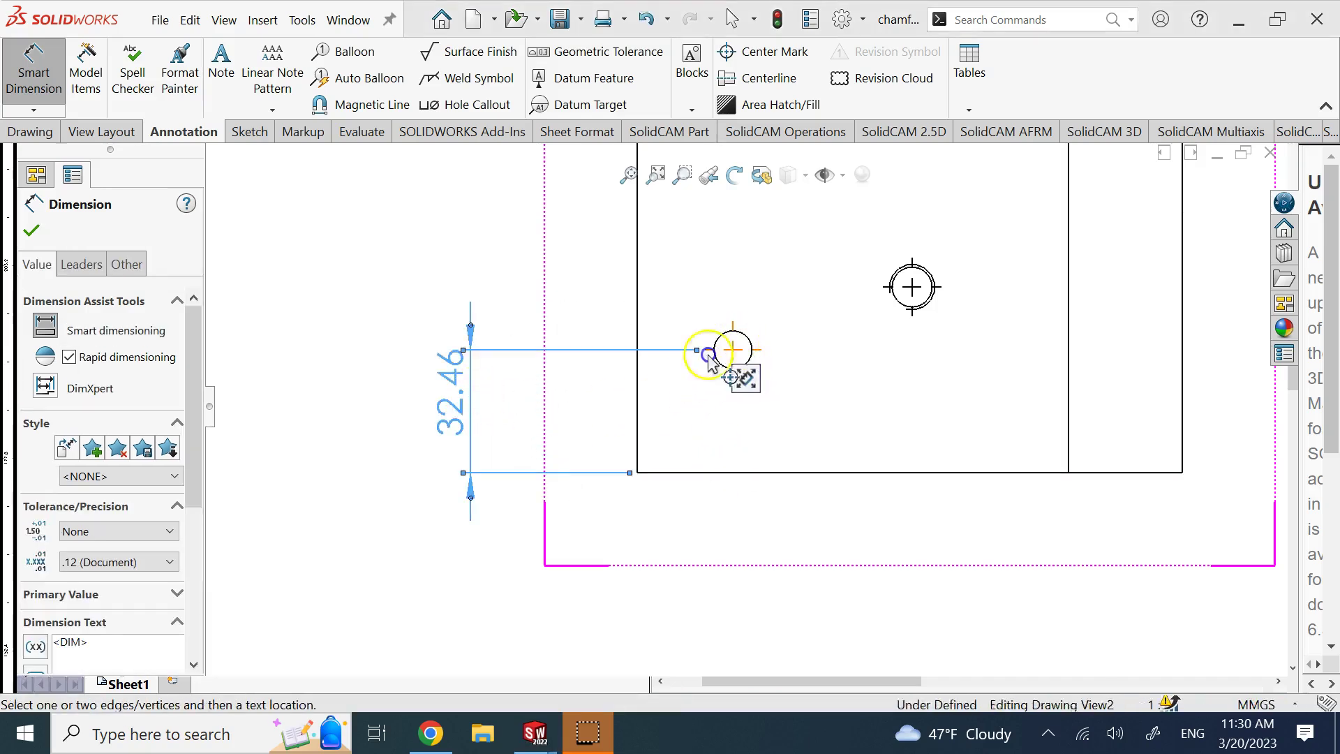
Add a horizontal dimension from the dowel hole's center to the left edge of the block, placed below the top view
left_click(736, 350)
left_click(637, 391)
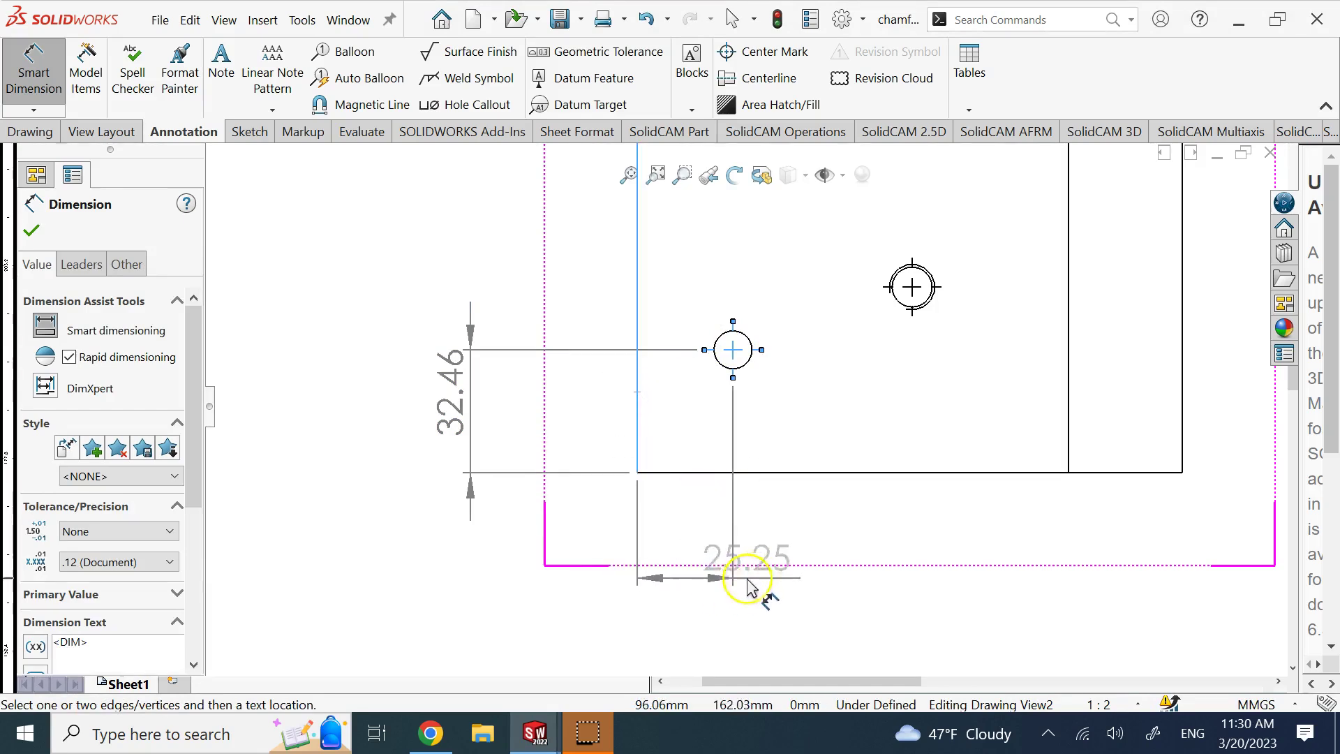
left_click(687, 582)
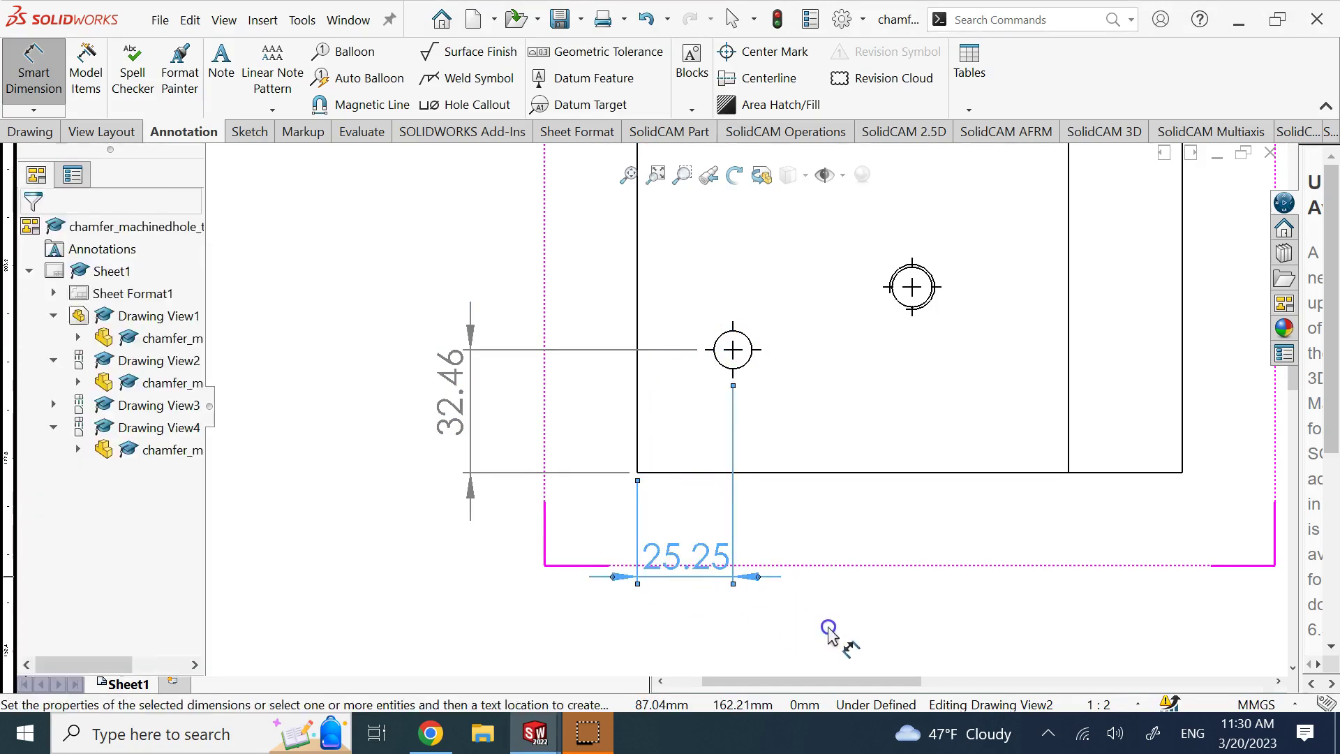
left_click(833, 628)
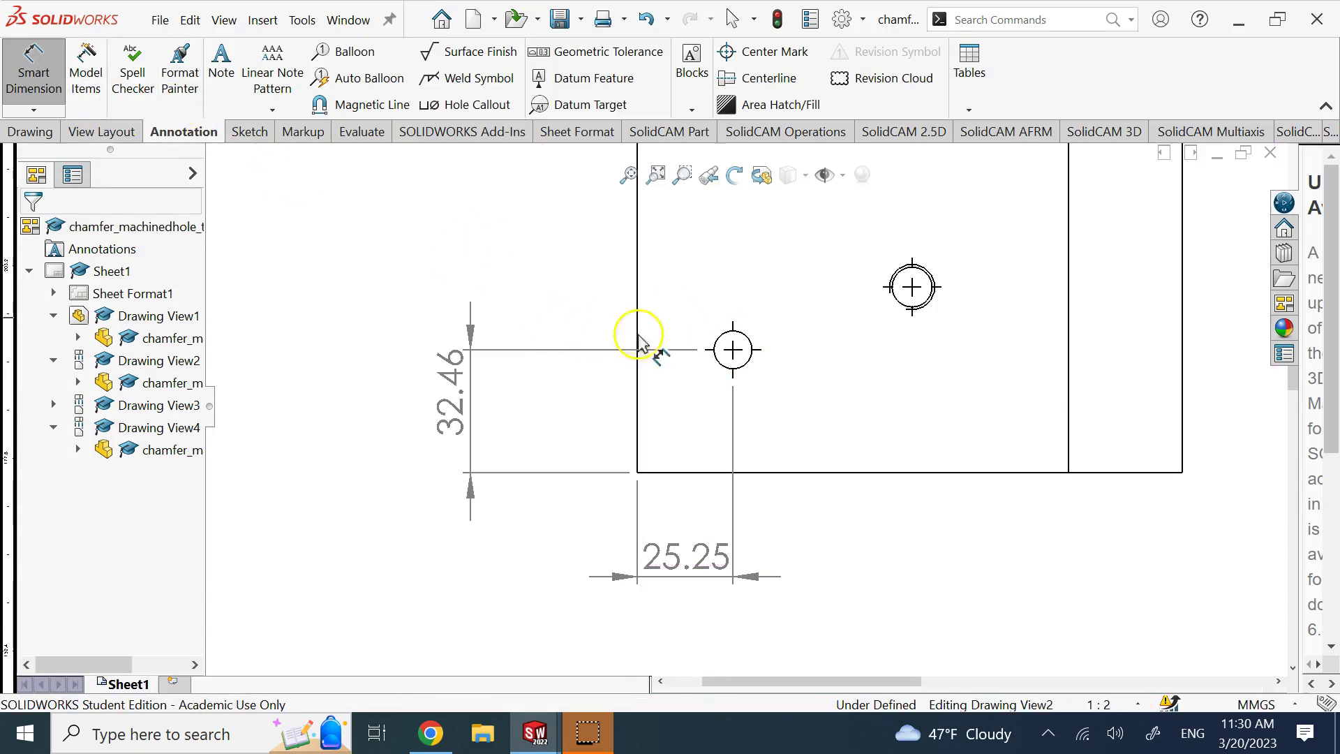
Dimension the dowel hole's diameter in the top view, with the text placed outside the block's upper-left side, and finish dimensioning
left_click(723, 342)
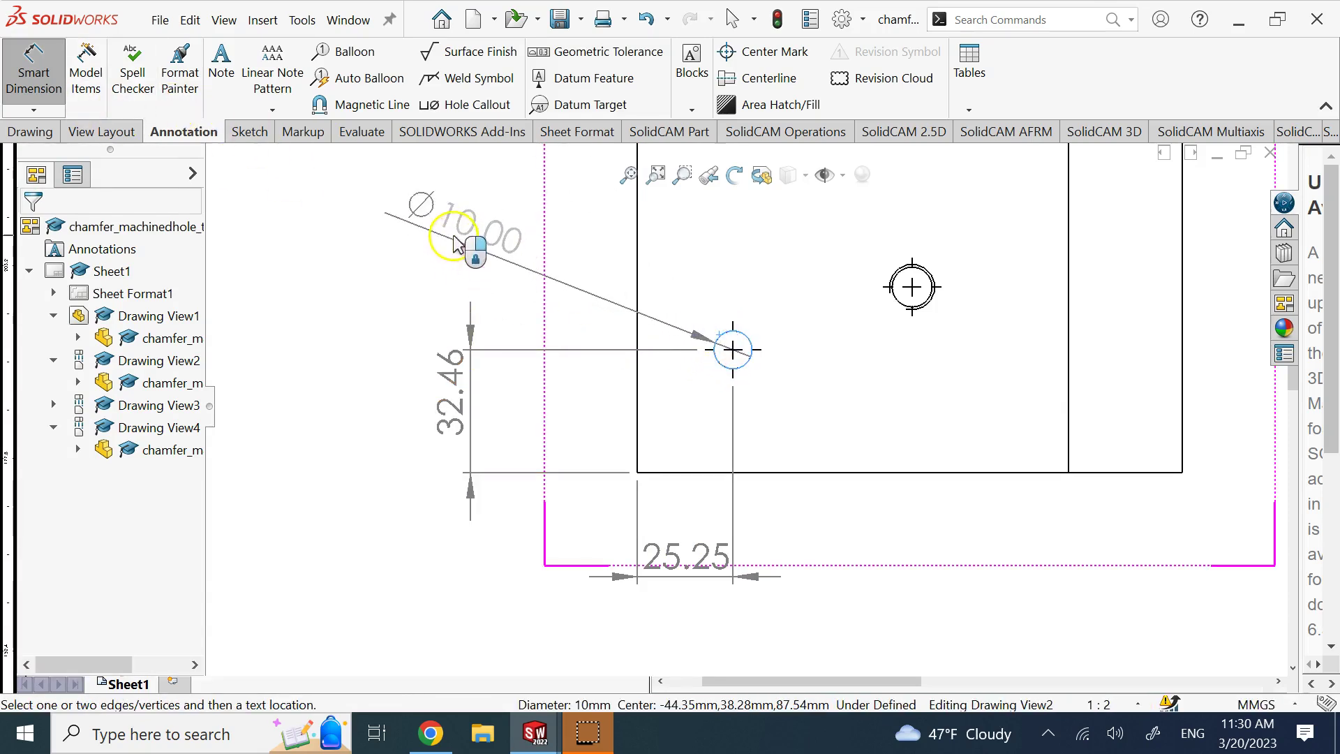
left_click(469, 250)
left_click(773, 545)
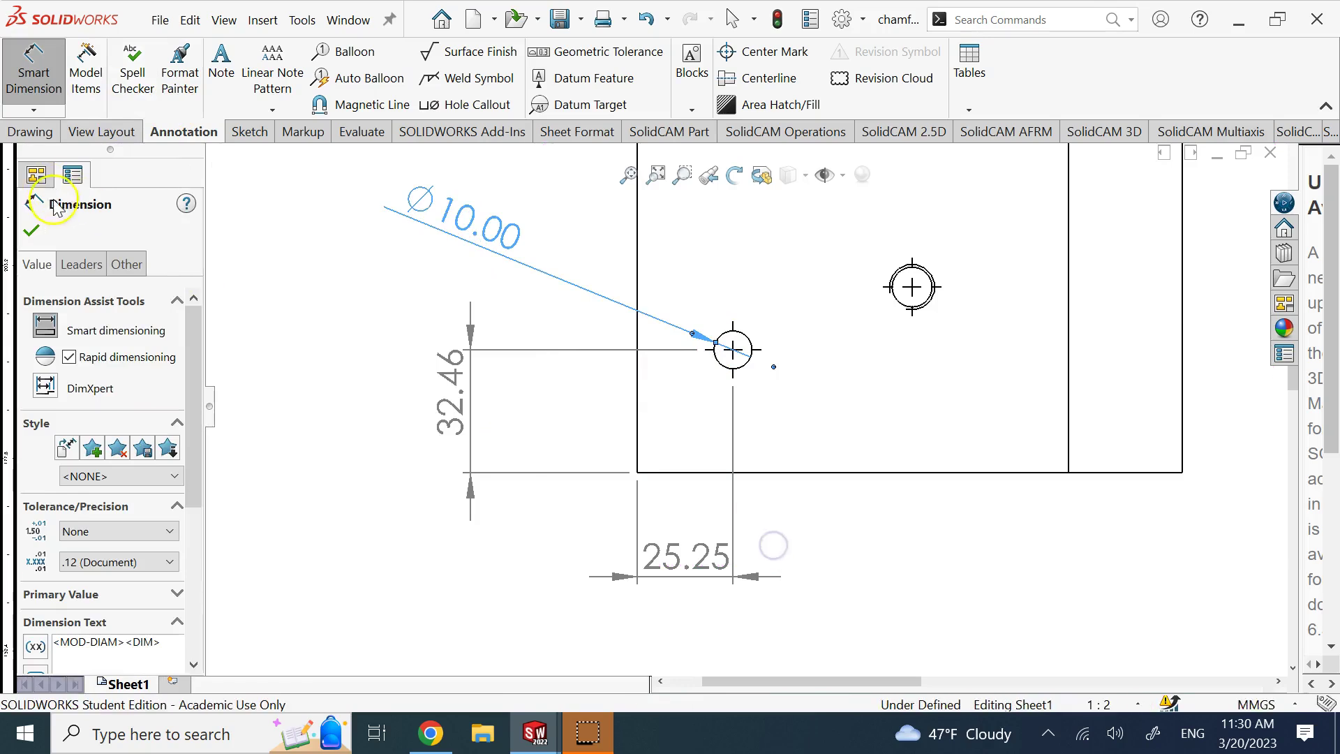
left_click(32, 231)
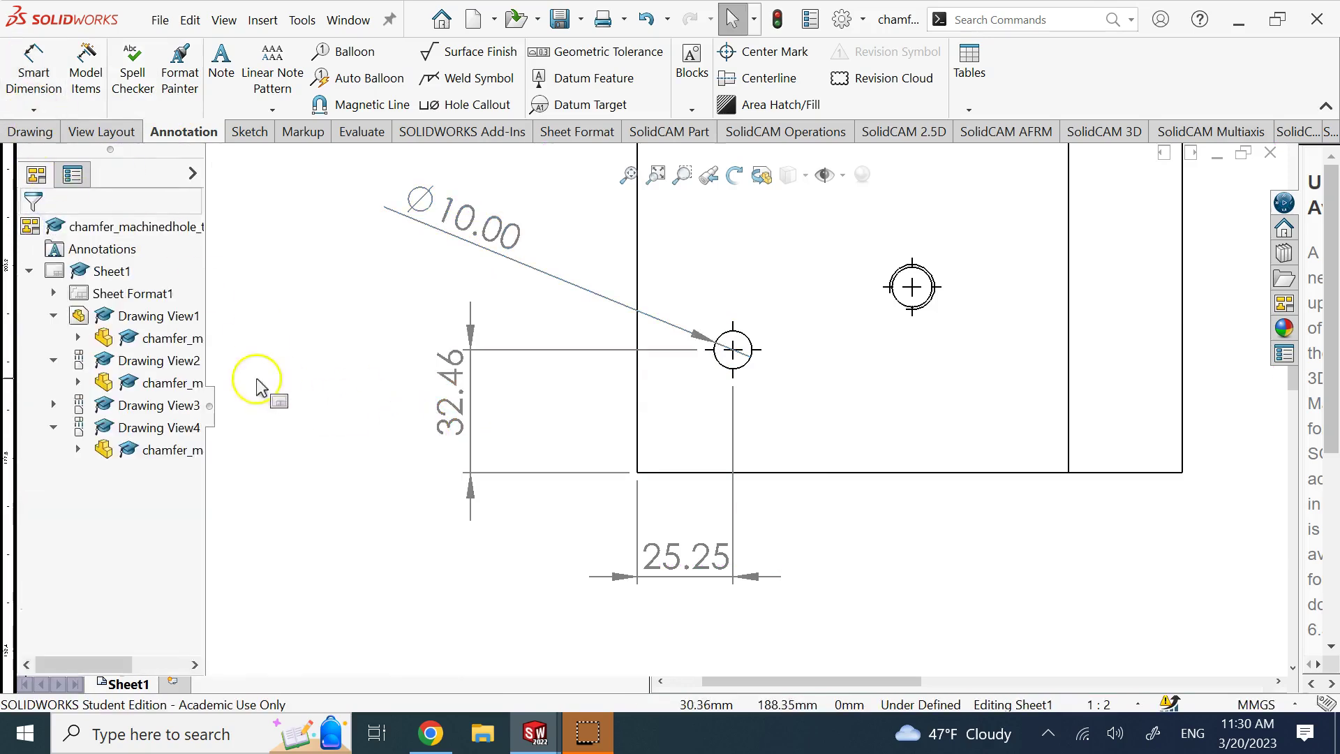
Dimension the dowel hole's depth in the front view, from the block's top edge to the end of the full-diameter bore
key("z")
key("z")
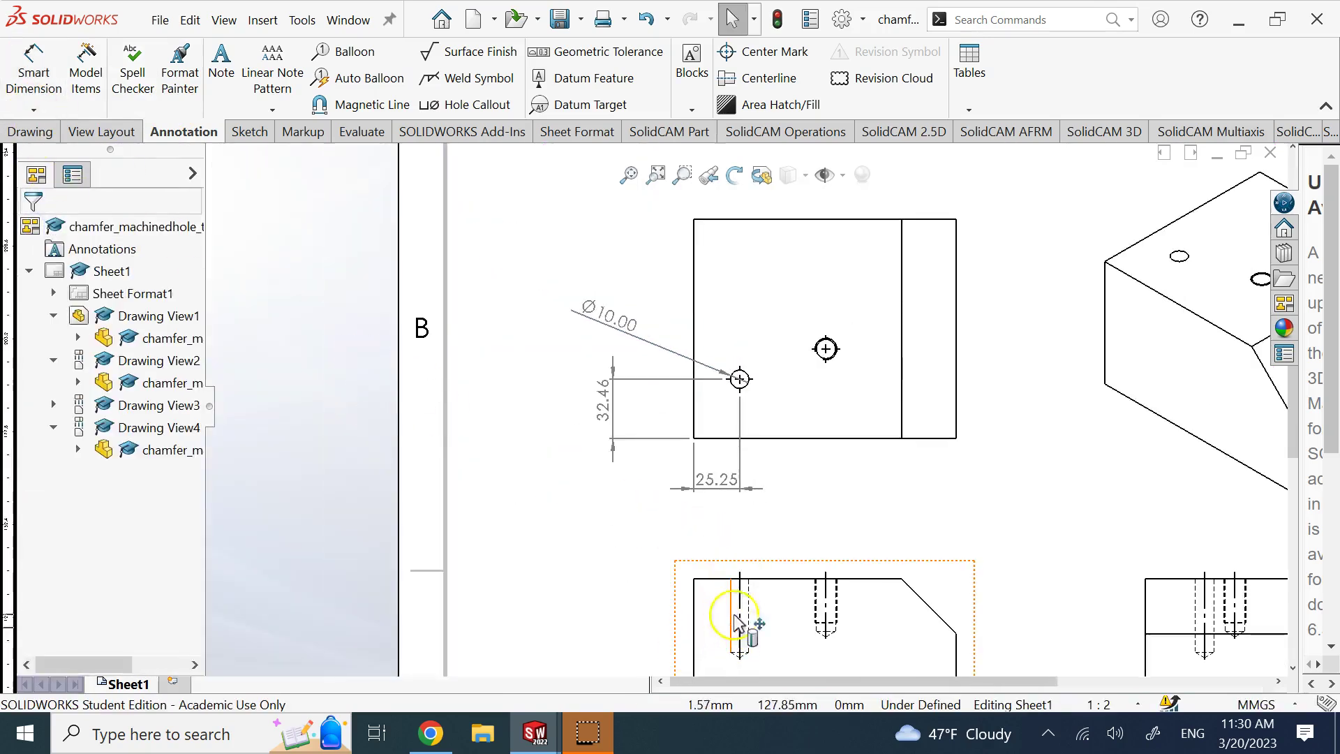
scroll(757, 576, "up", 3)
scroll(759, 558, "down", 1)
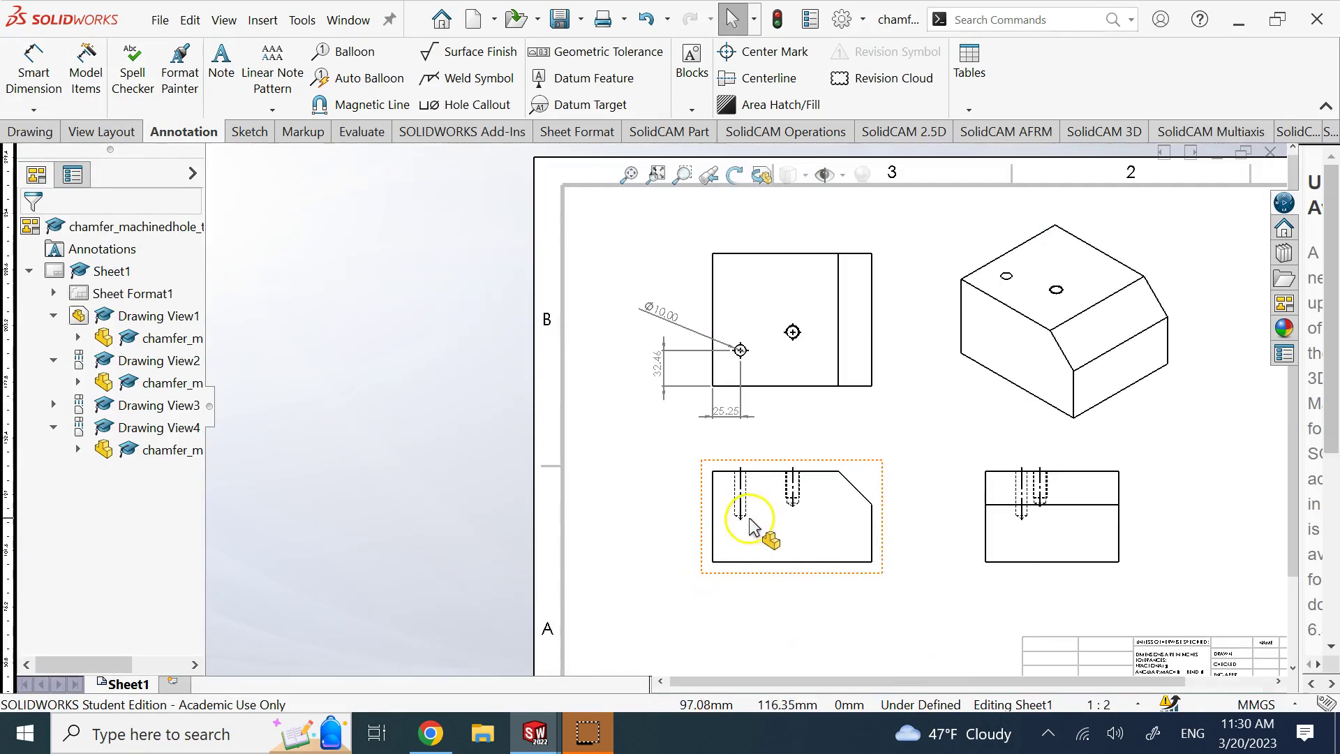
left_click(33, 78)
scroll(740, 509, "down", 5)
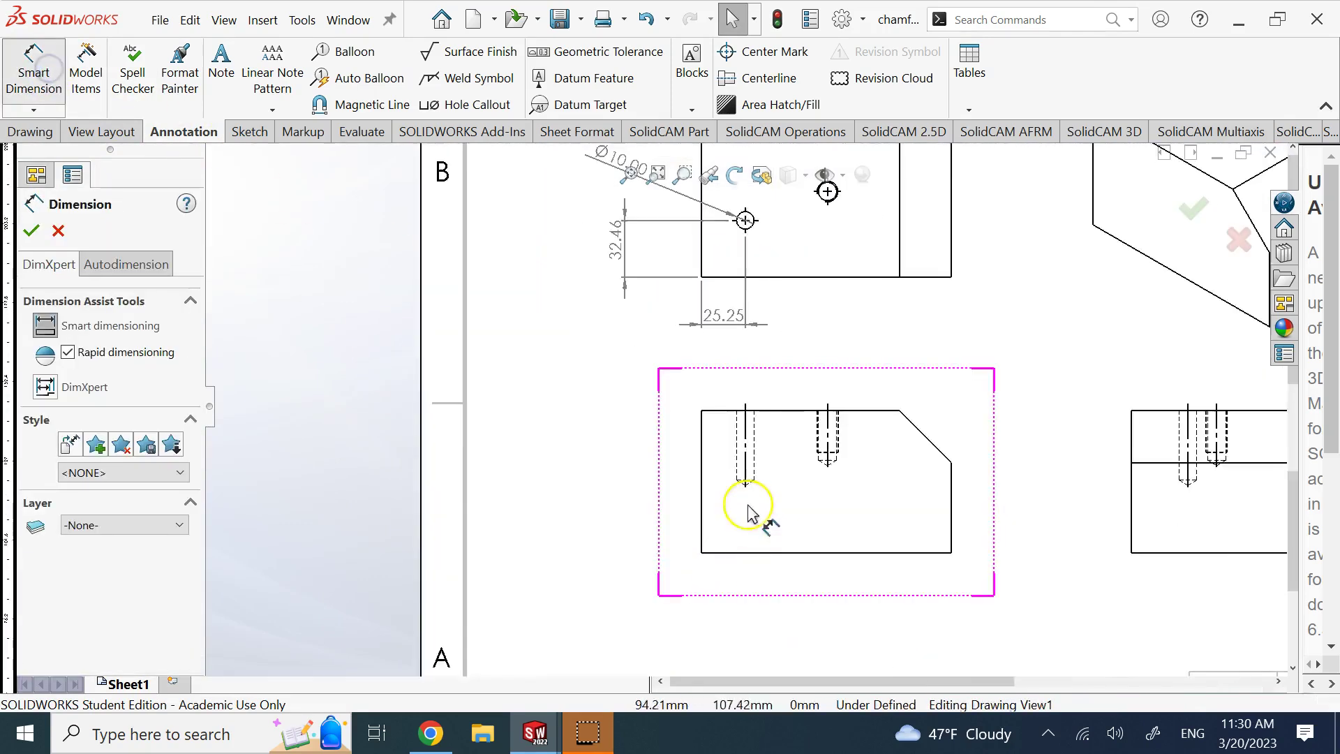
left_click(735, 410)
left_click(589, 427)
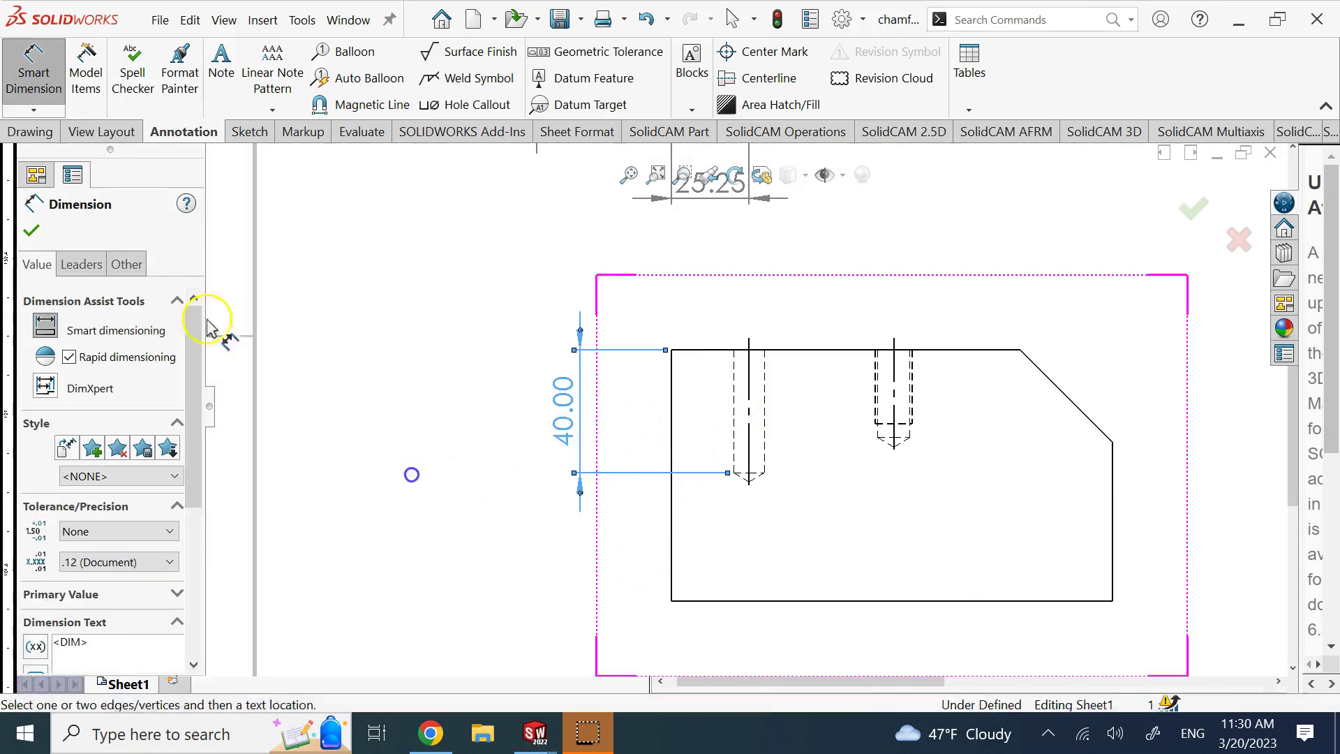
left_click(31, 230)
Examine the dowel hole's location and diameter dimensions in the top view against its depth dimension in the front view
key("z")
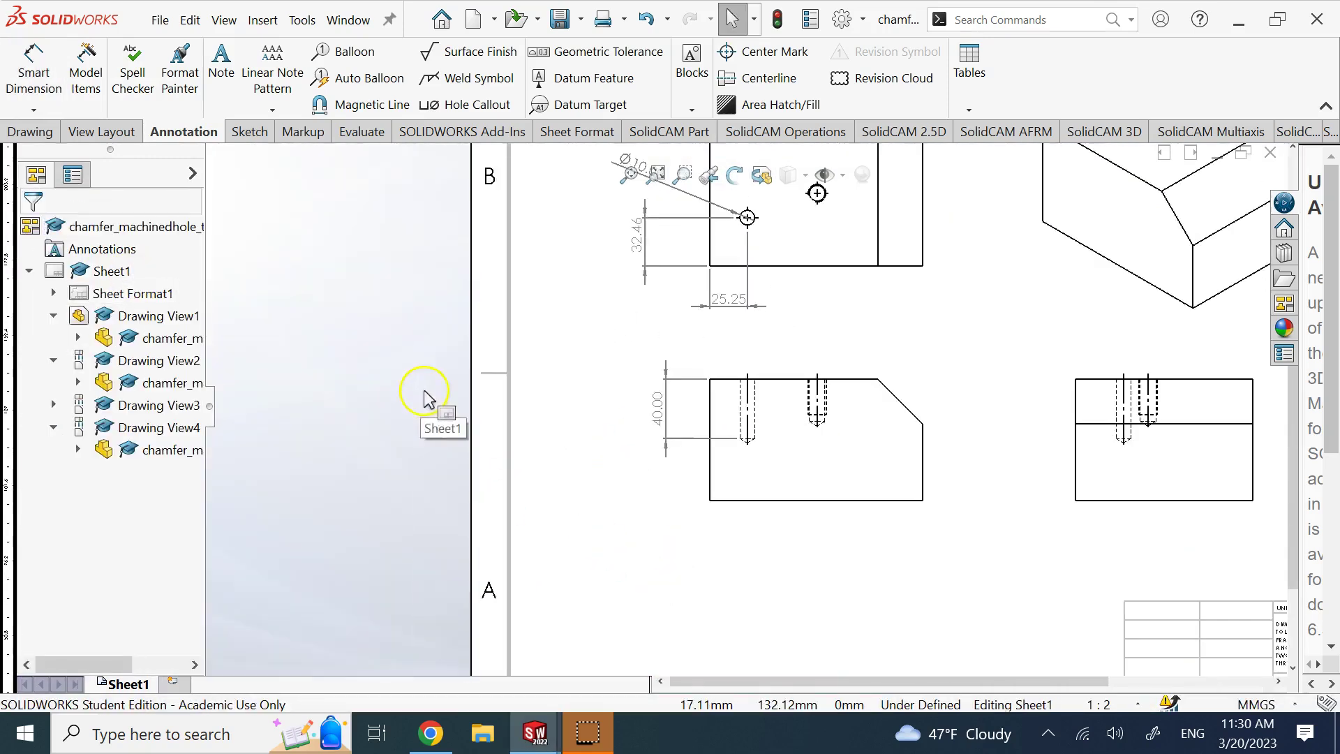
key("z")
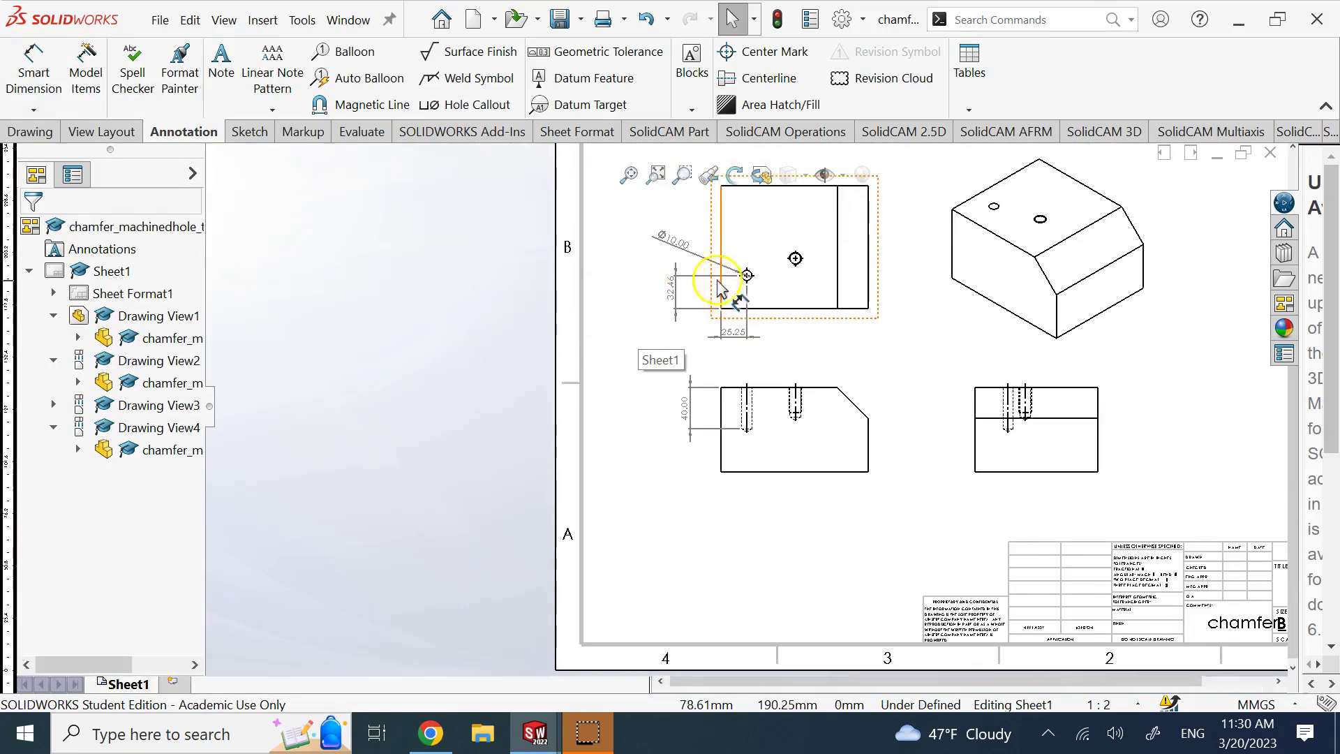
scroll(718, 299, "down", 4)
scroll(727, 354, "up", 2)
scroll(747, 354, "down", 1)
scroll(793, 638, "down", 2)
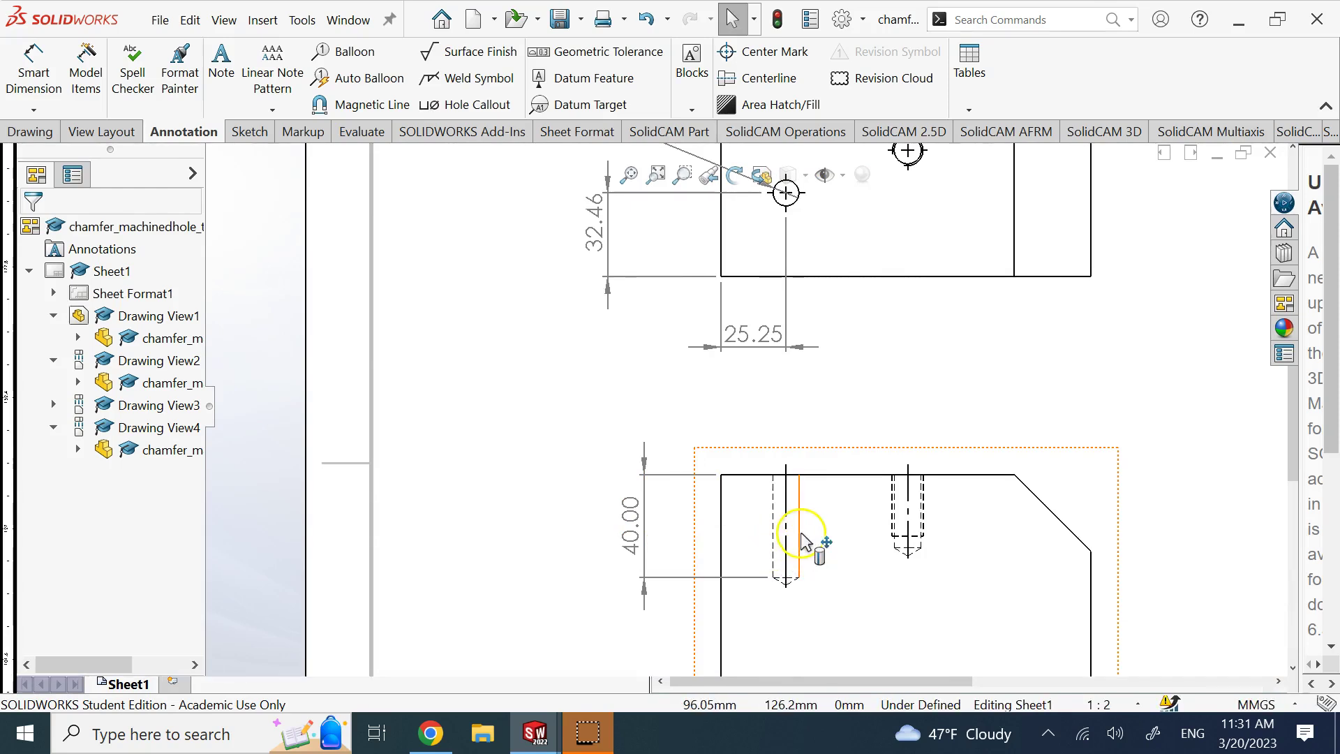
scroll(768, 489, "up", 5)
scroll(733, 359, "down", 5)
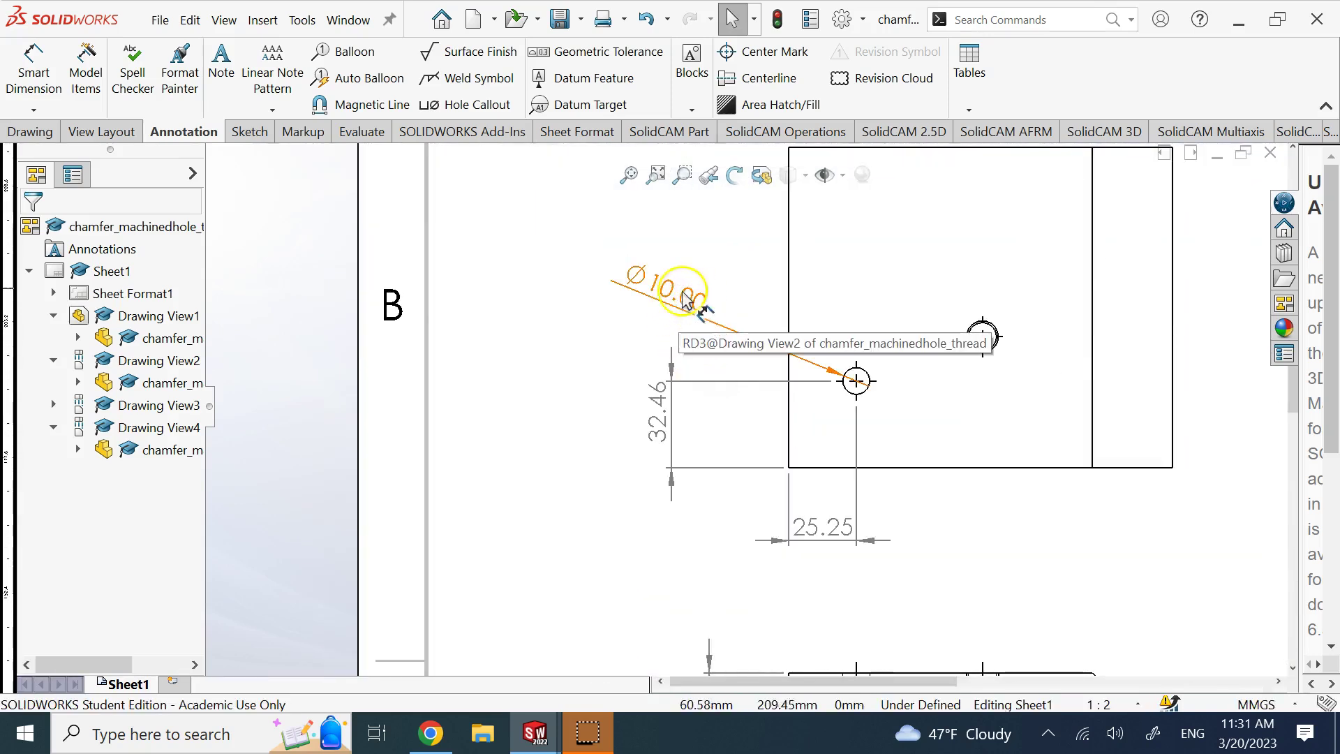
scroll(706, 320, "up", 5)
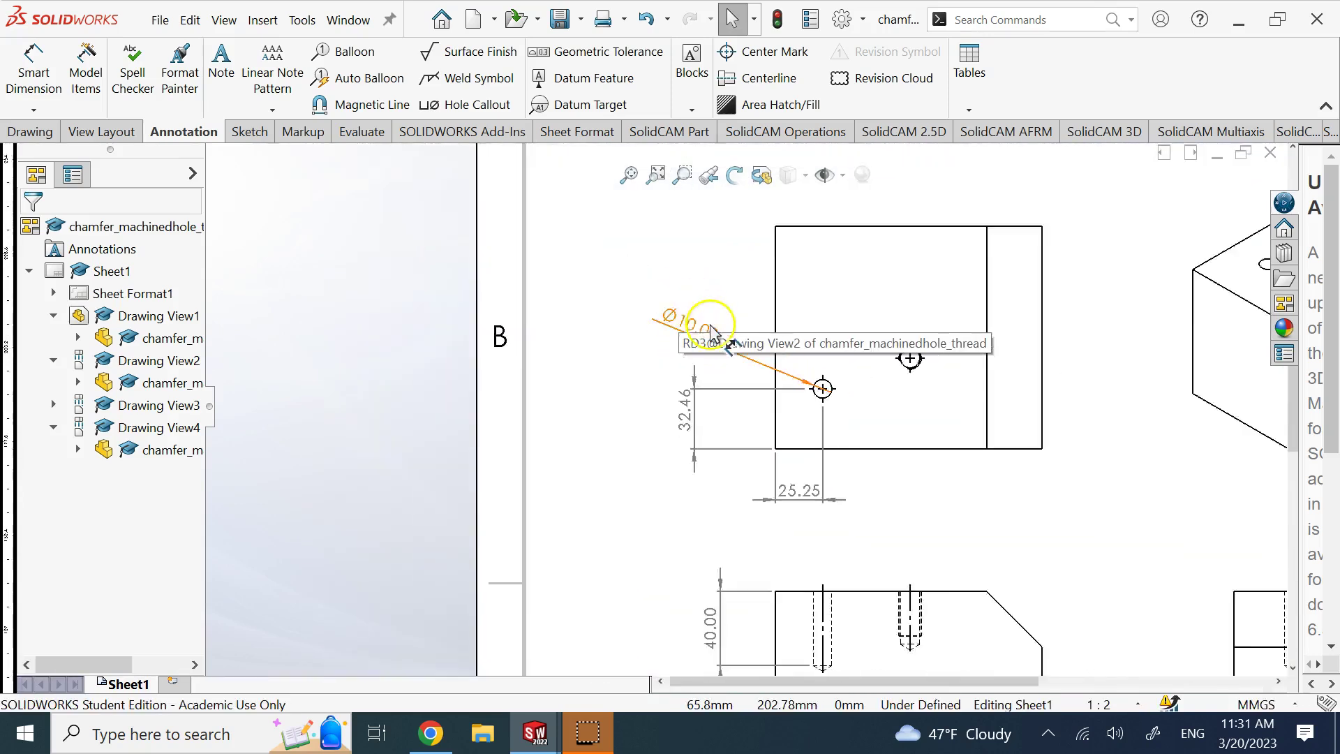
scroll(817, 547, "down", 2)
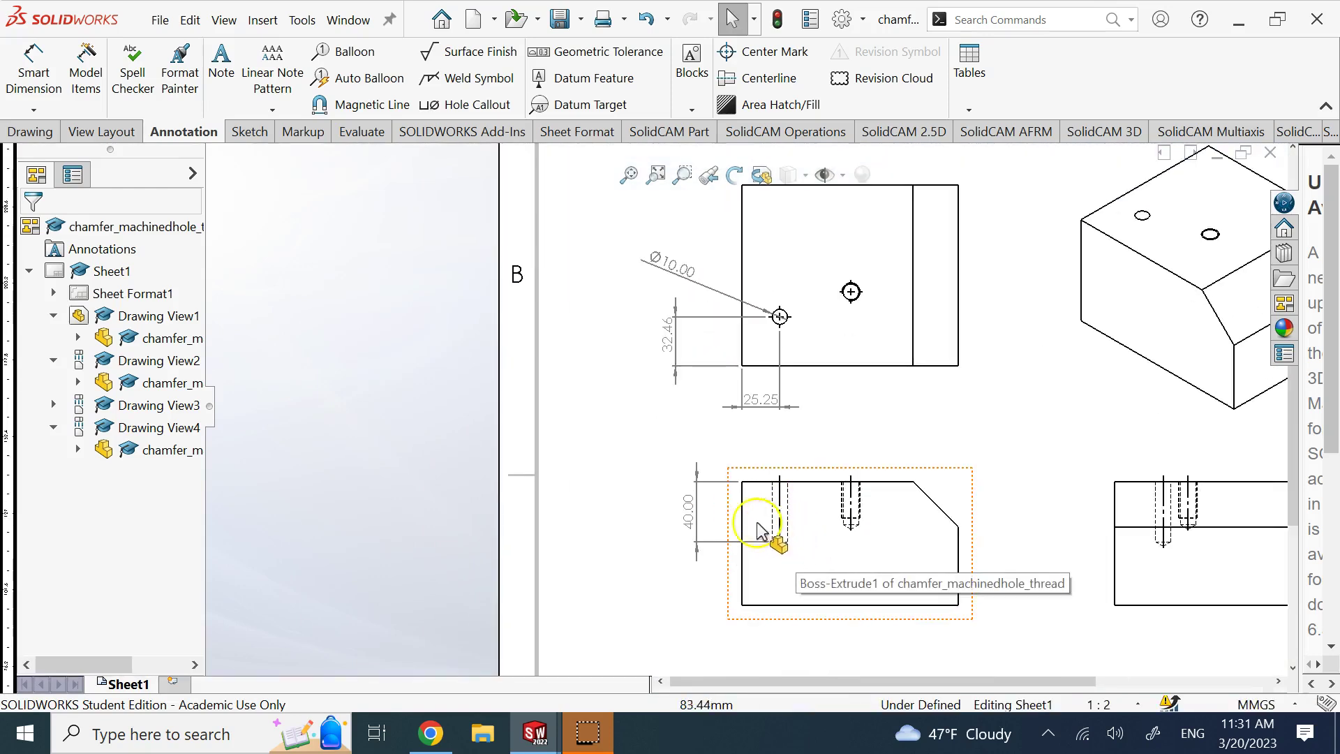
Delete the dowel hole's depth dimension from the front view
left_click(698, 529)
key("Delete")
Append the hole-depth symbol and the value 40 to the text of the dowel hole's diameter dimension
scroll(701, 331, "up", 3)
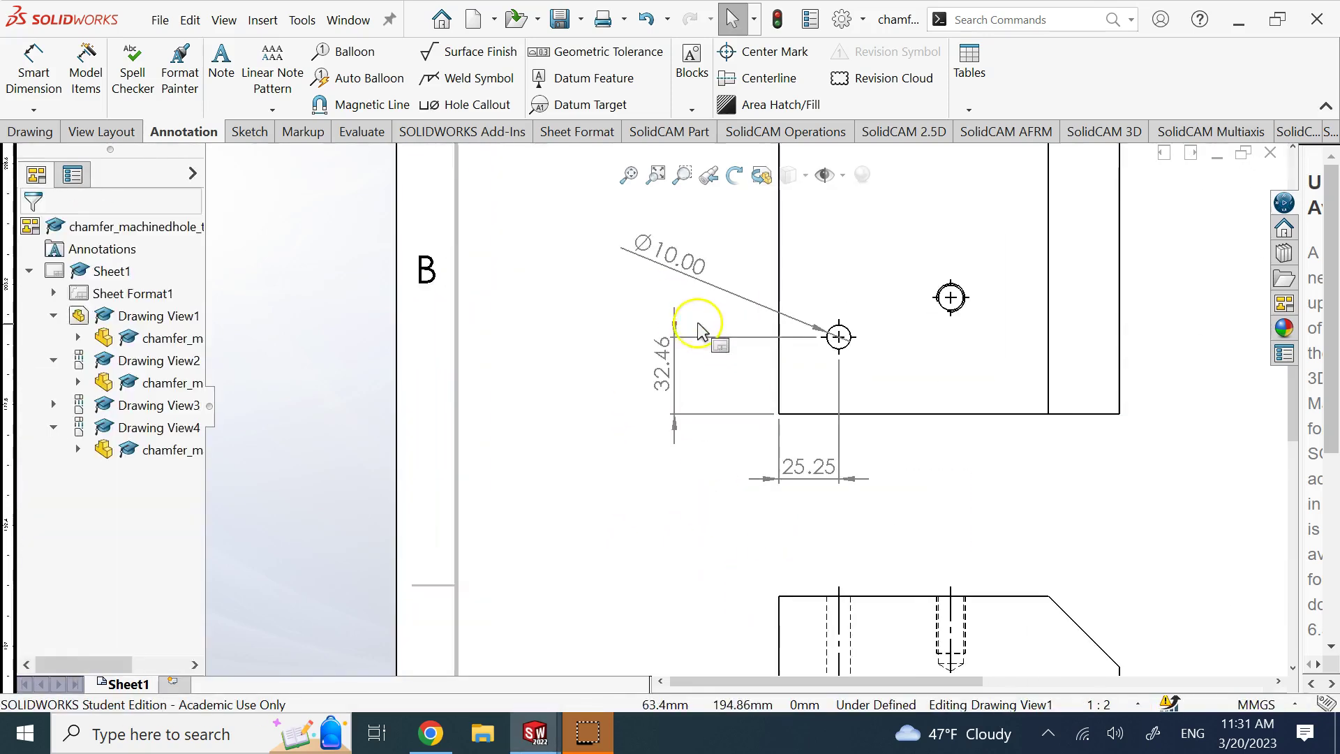
left_click(687, 267)
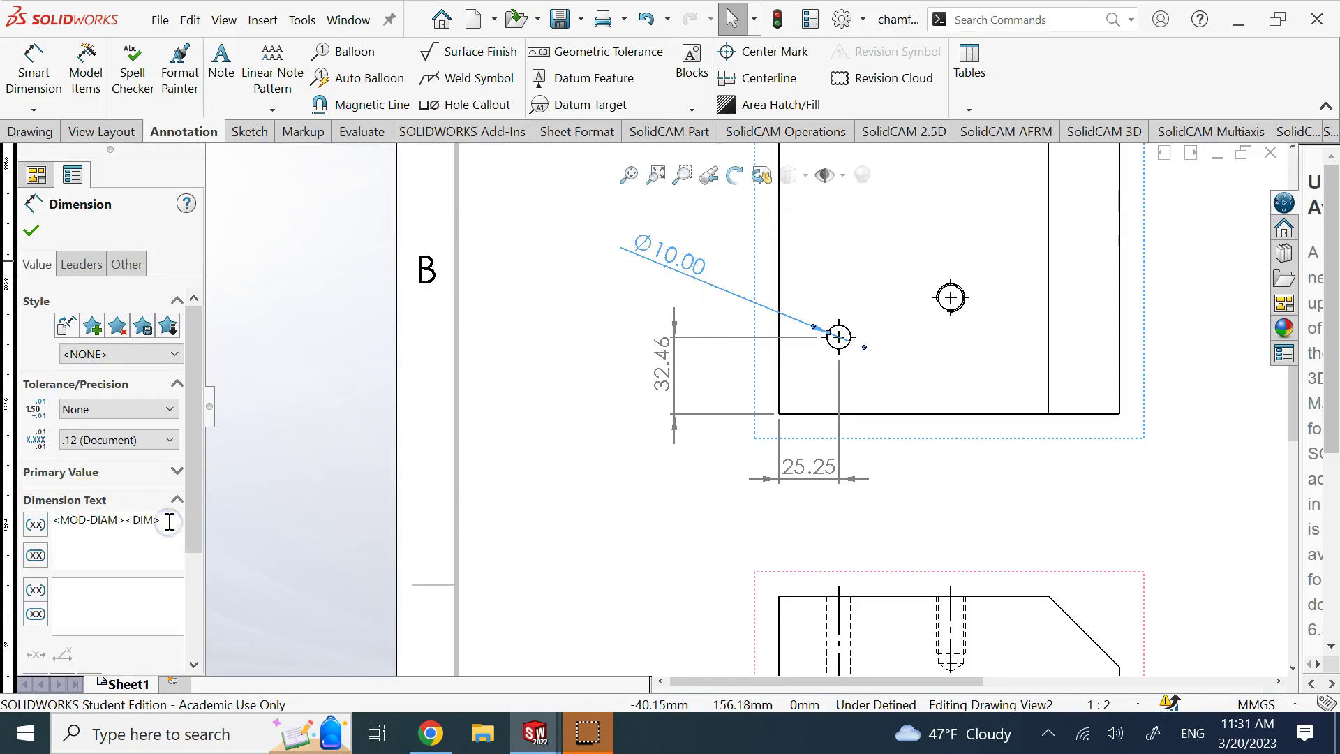
left_click_drag(196, 520, 198, 597)
left_click(118, 587)
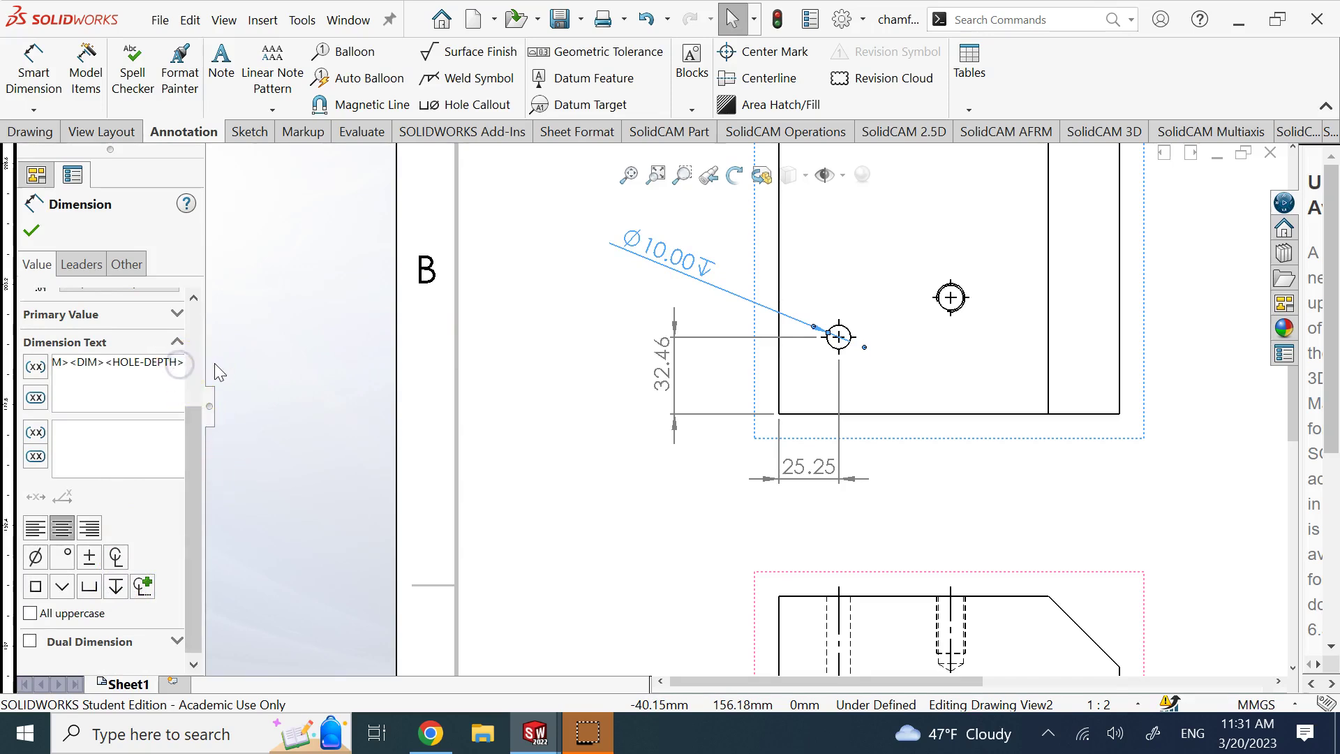
type("40")
left_click(168, 362)
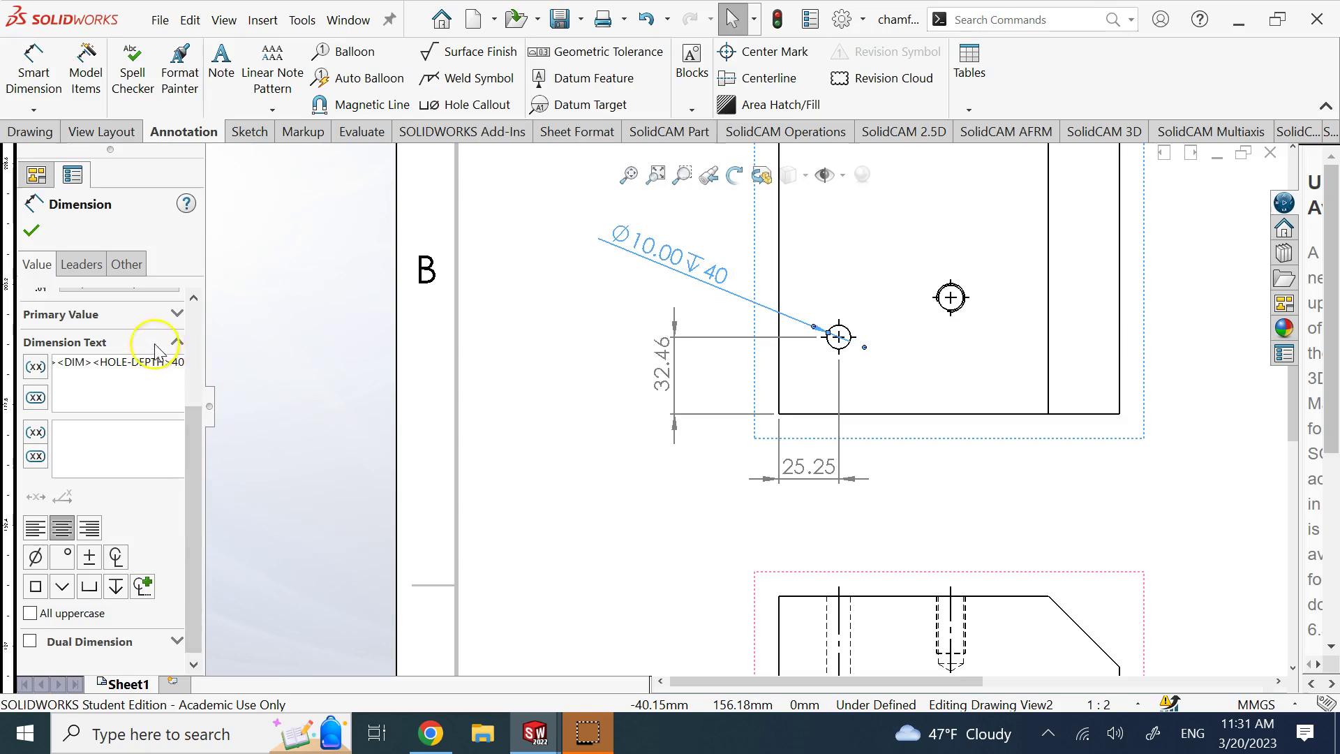
left_click(30, 236)
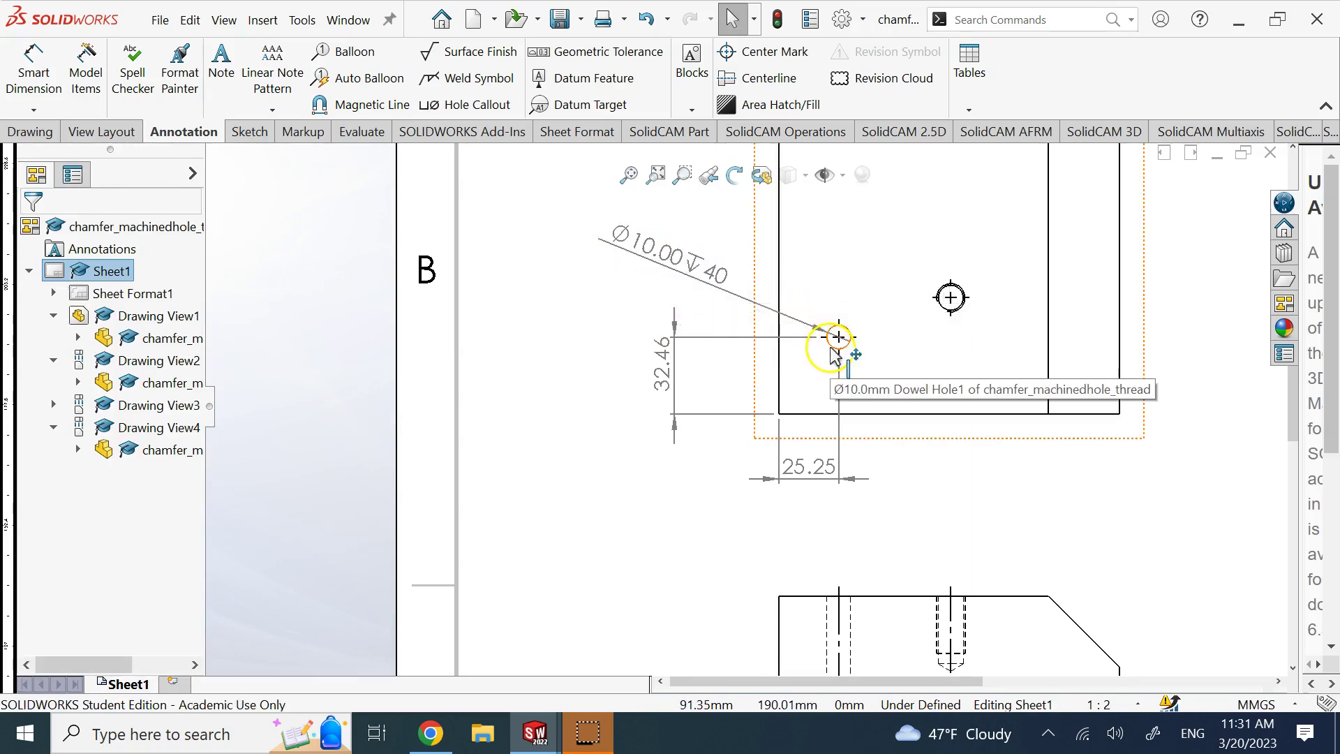
Select the dowel hole's combined diameter and depth dimension and move its text to the right of the top view
scroll(841, 359, "up", 2)
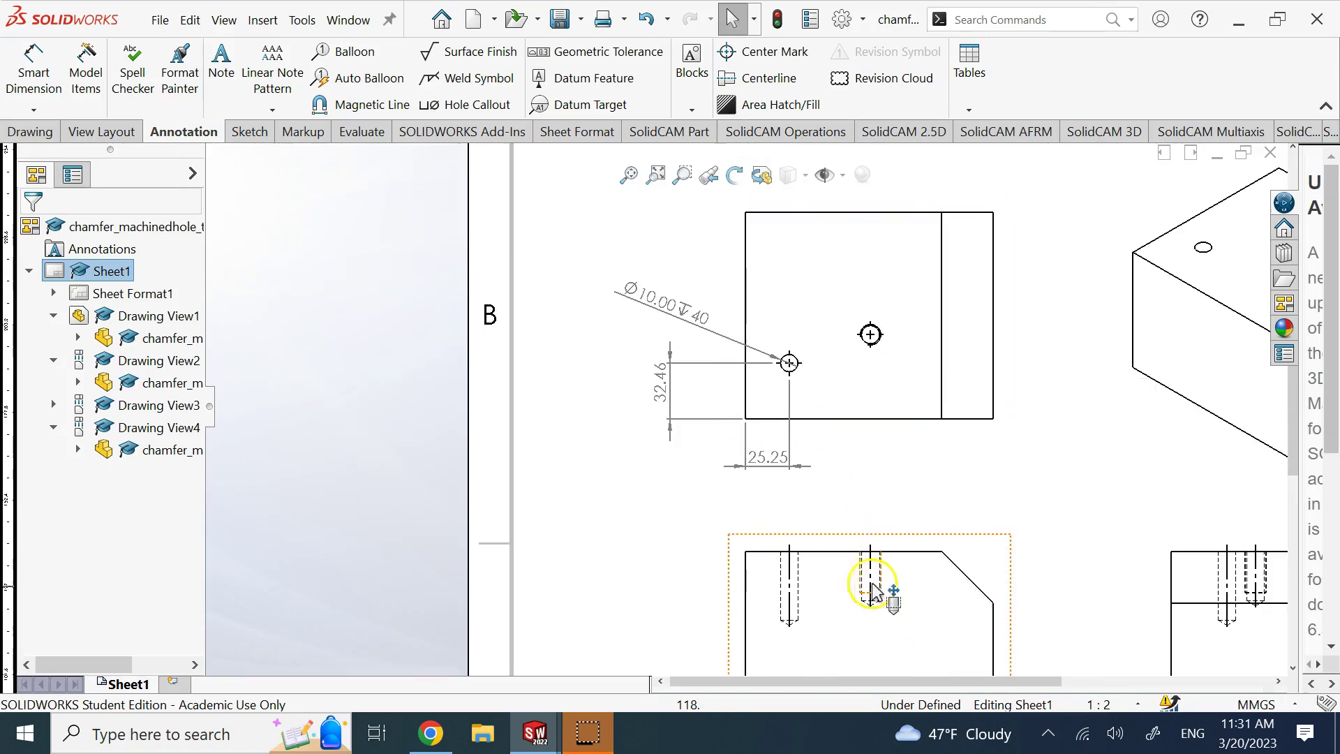
left_click(654, 503)
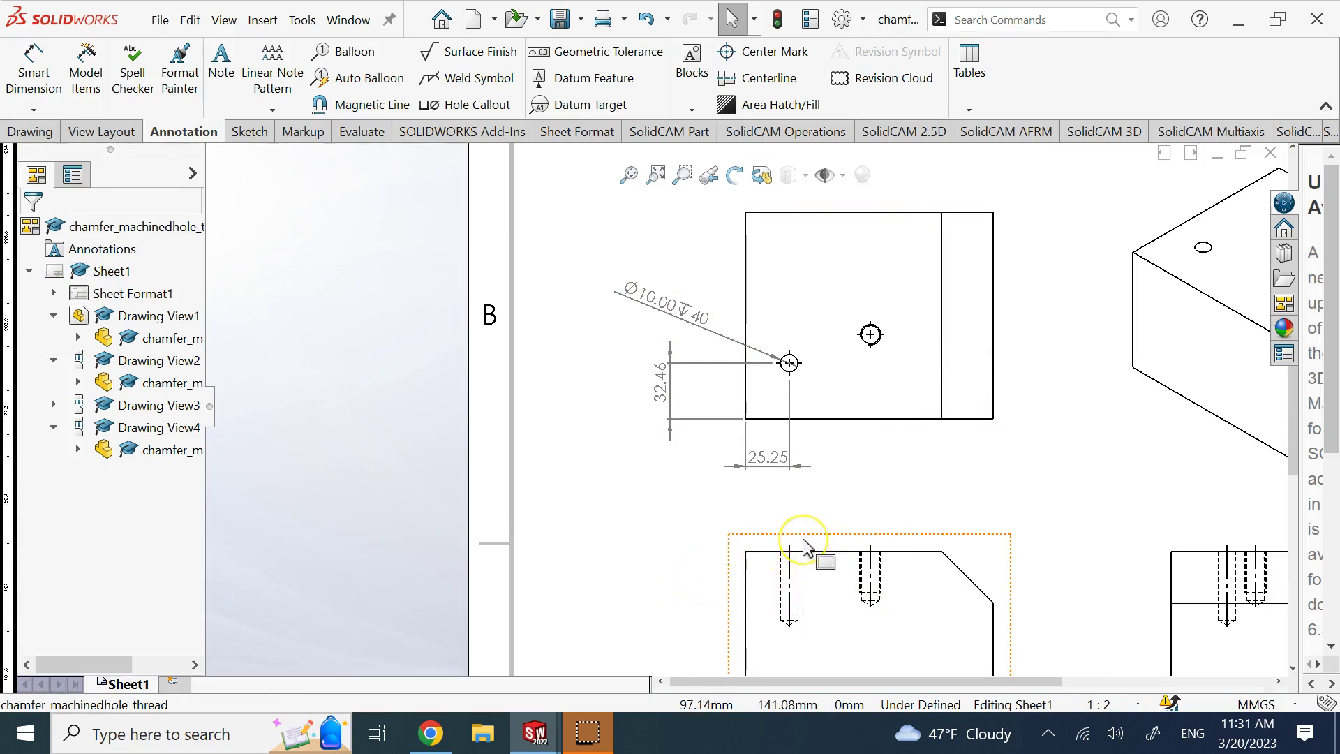
left_click(684, 317)
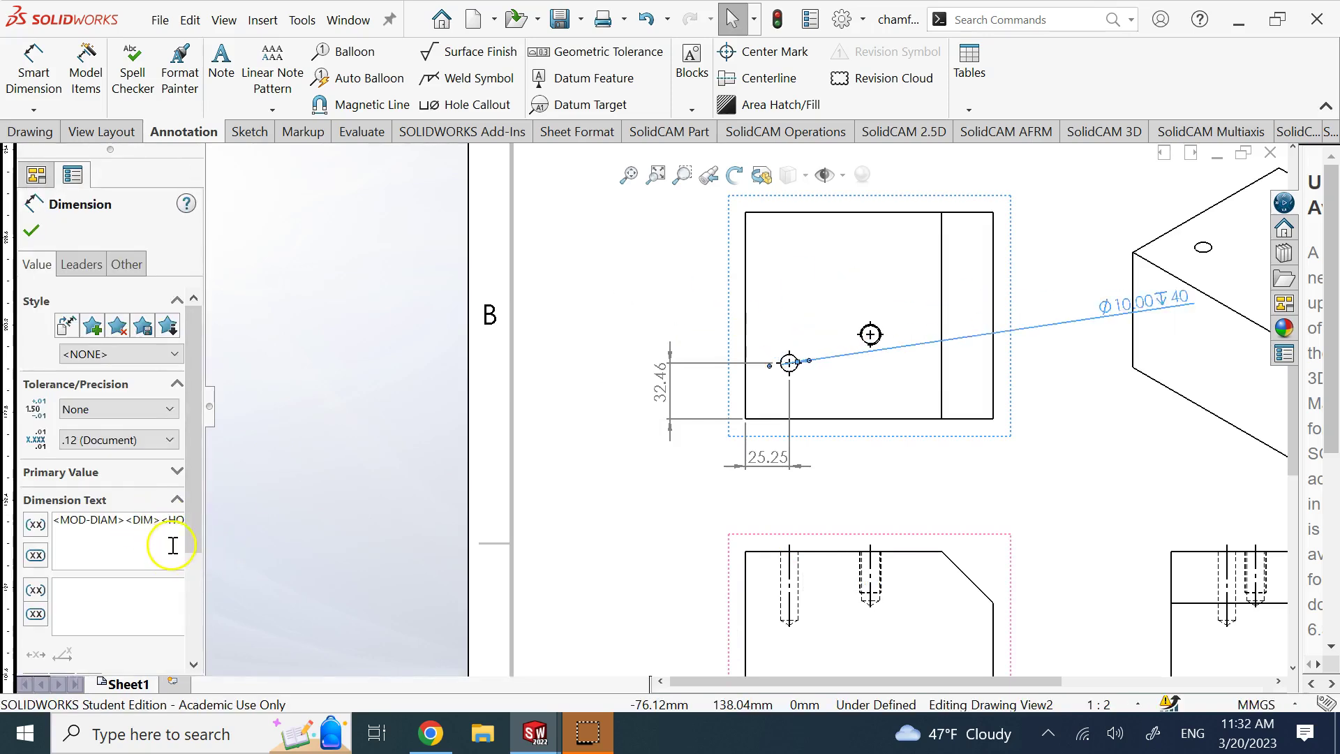
Remove the depth symbol and value from the dowel hole's diameter dimension text and move the dimension to the left of the top view
left_click(168, 520)
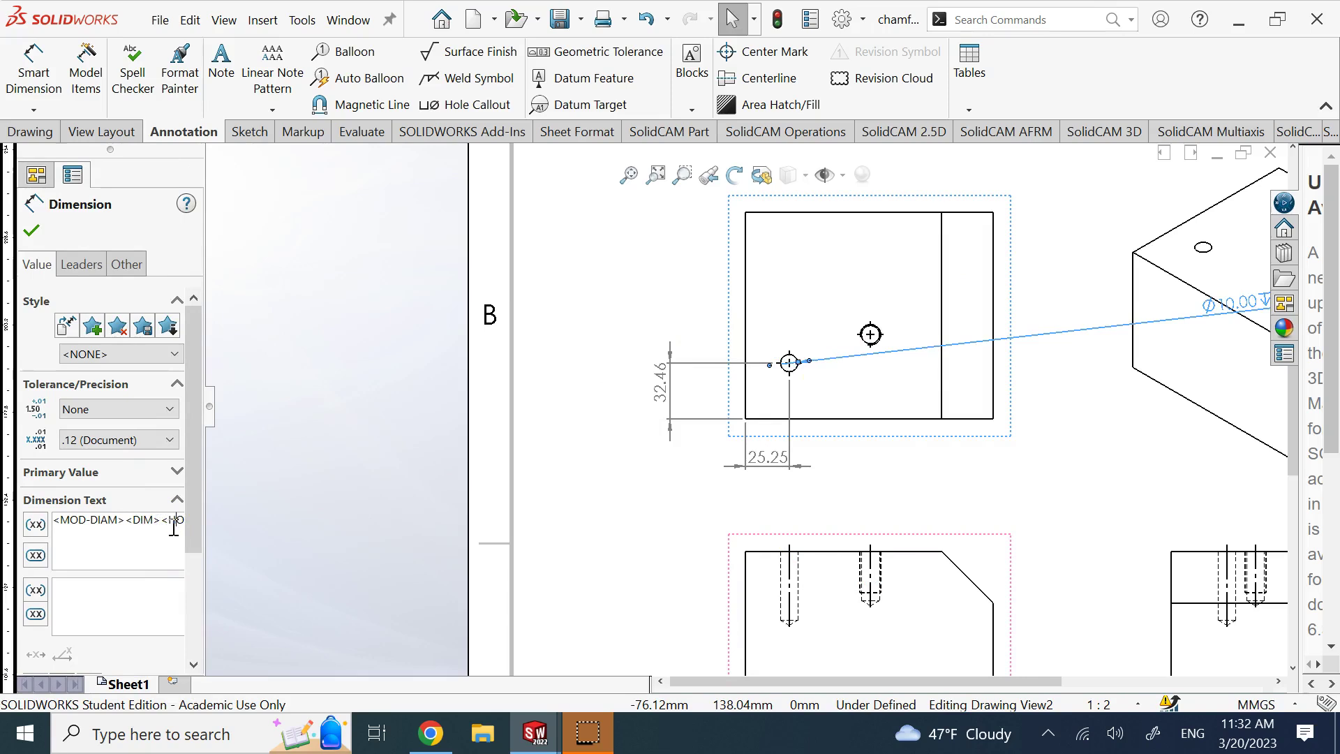
key("BackSpace")
key("BackSpace")
key("BackSpace")
key("BackSpace")
key("BackSpace")
key("BackSpace")
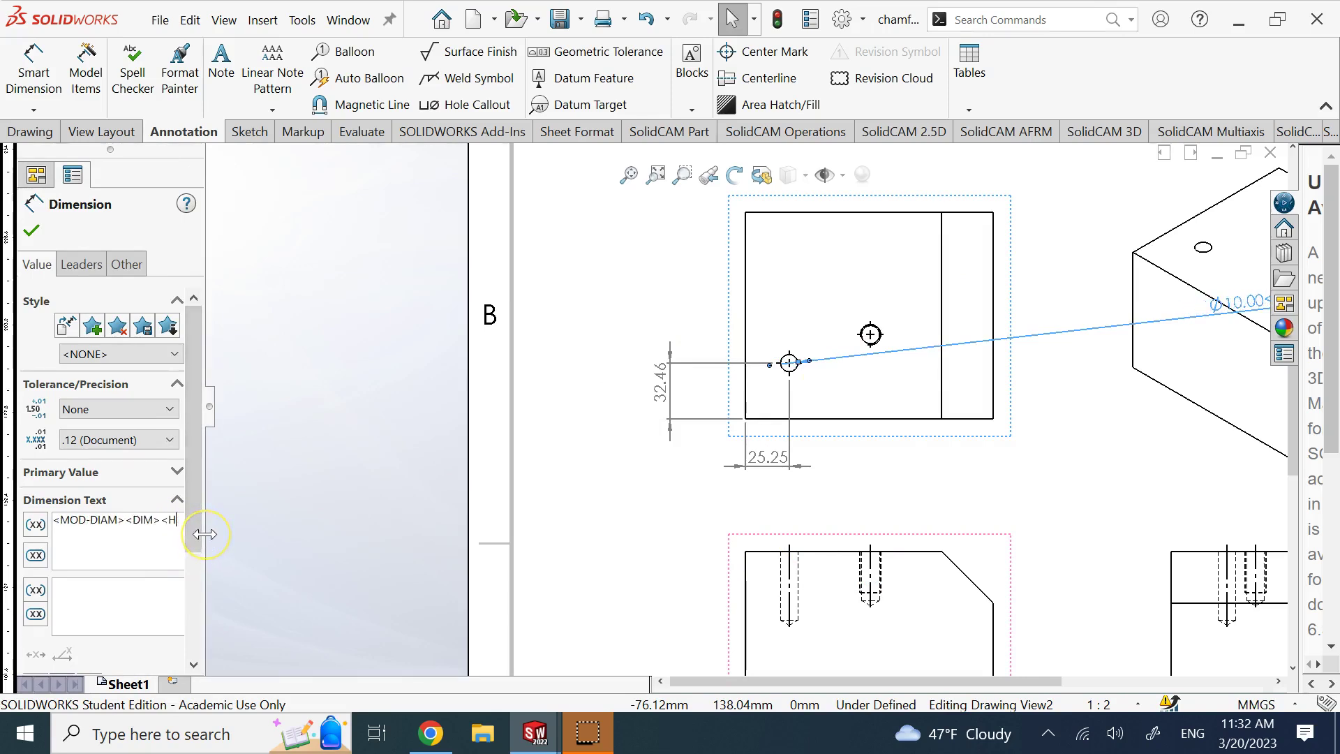
left_click(33, 235)
left_click_drag(1238, 307, 632, 297)
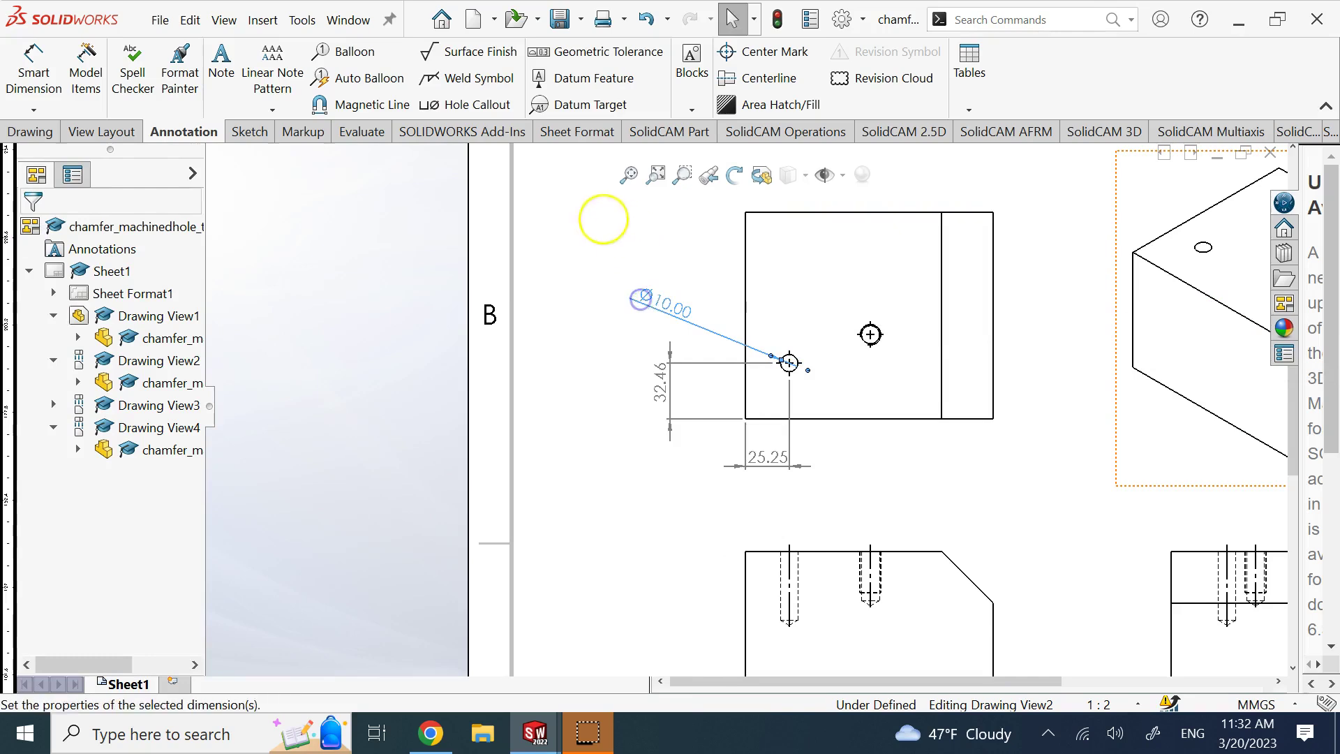
left_click(632, 266)
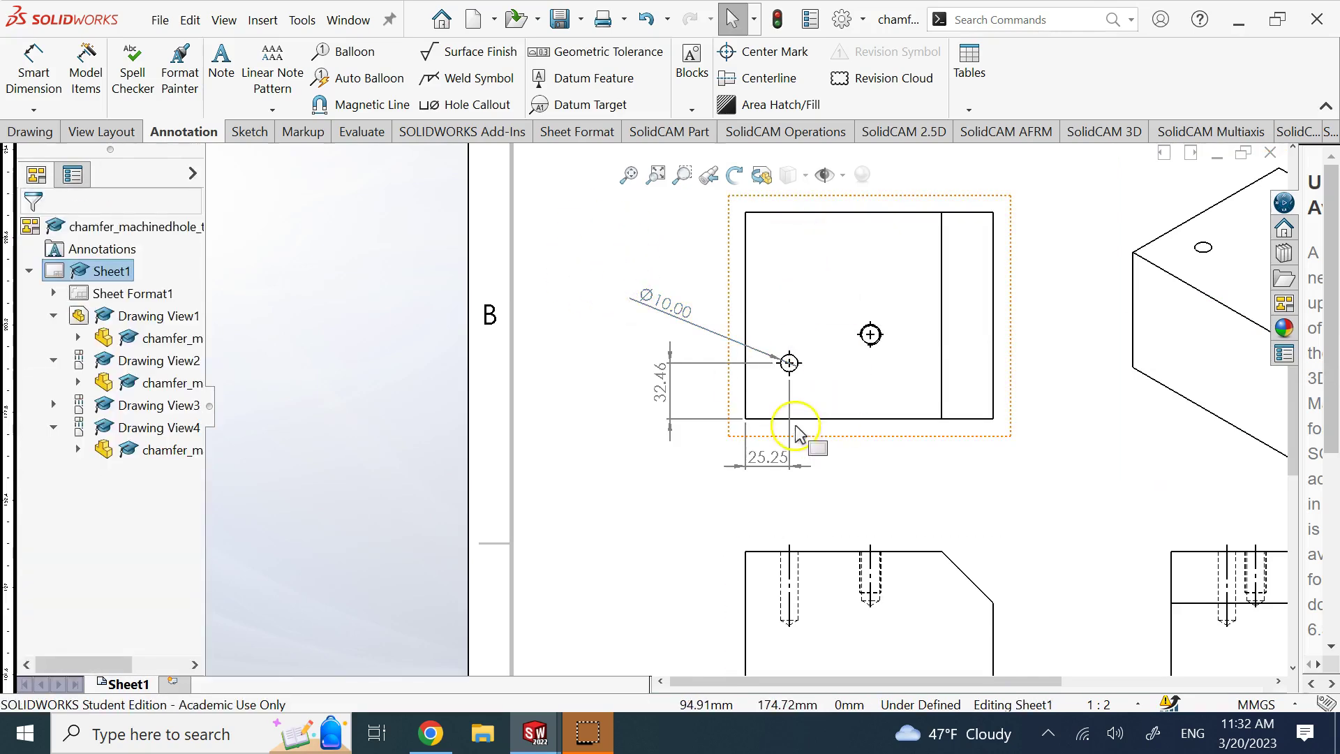
Create section view A-A with a vertical cutting line through the dowel hole's axis in the front view, placed right of the side view
scroll(951, 664, "up", 2)
scroll(913, 628, "down", 2)
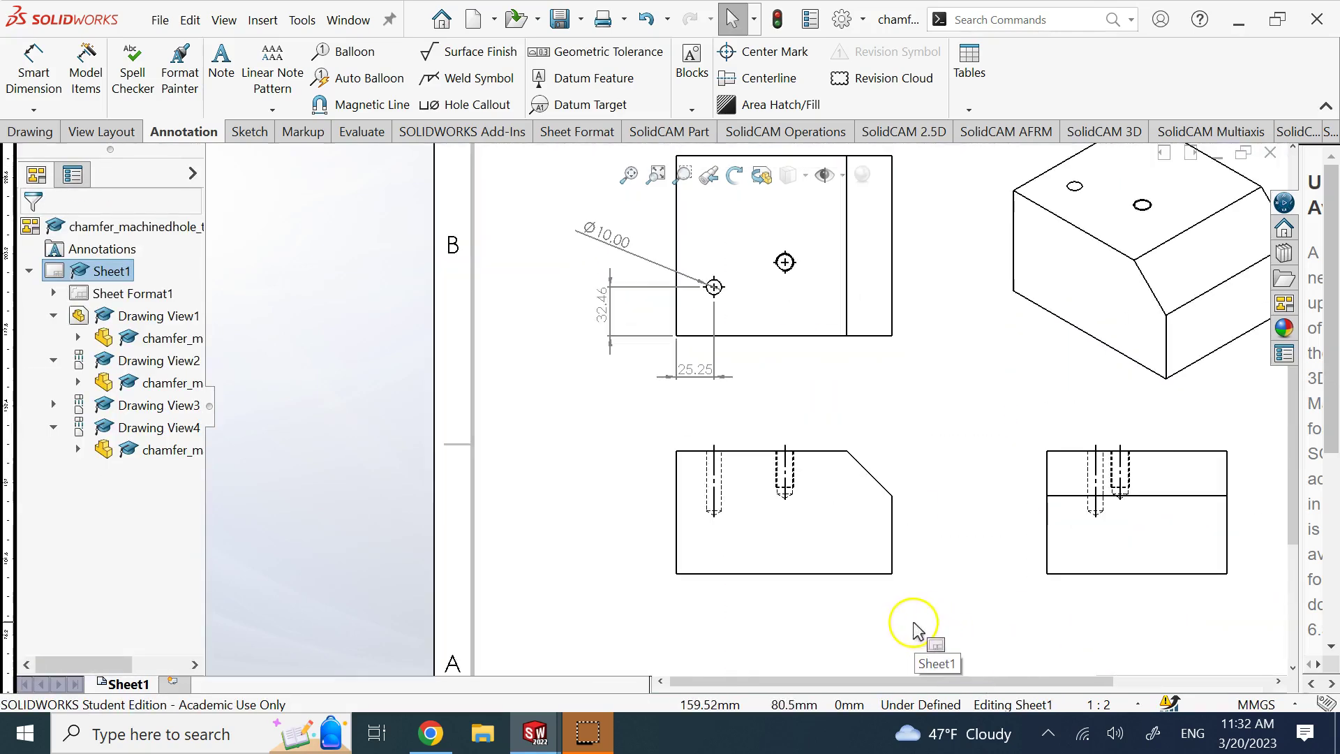
left_click(549, 533)
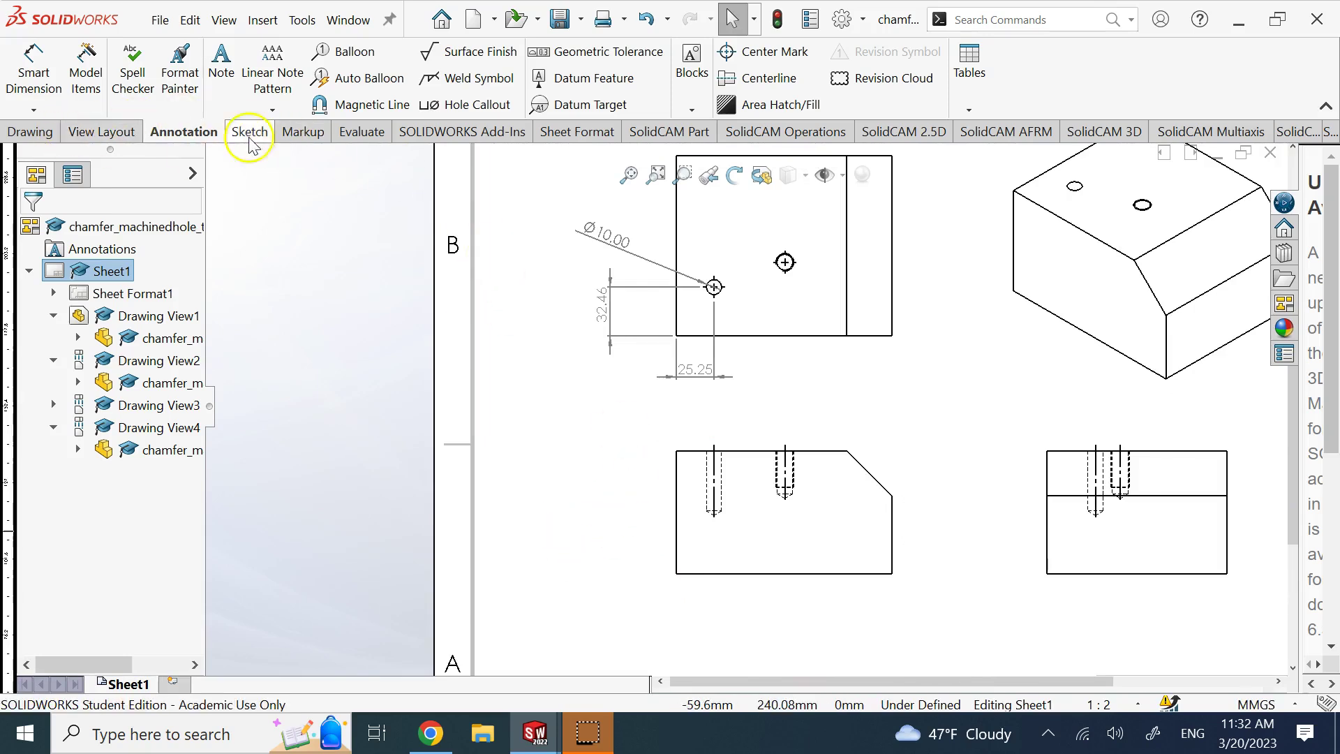
left_click(44, 134)
left_click(173, 73)
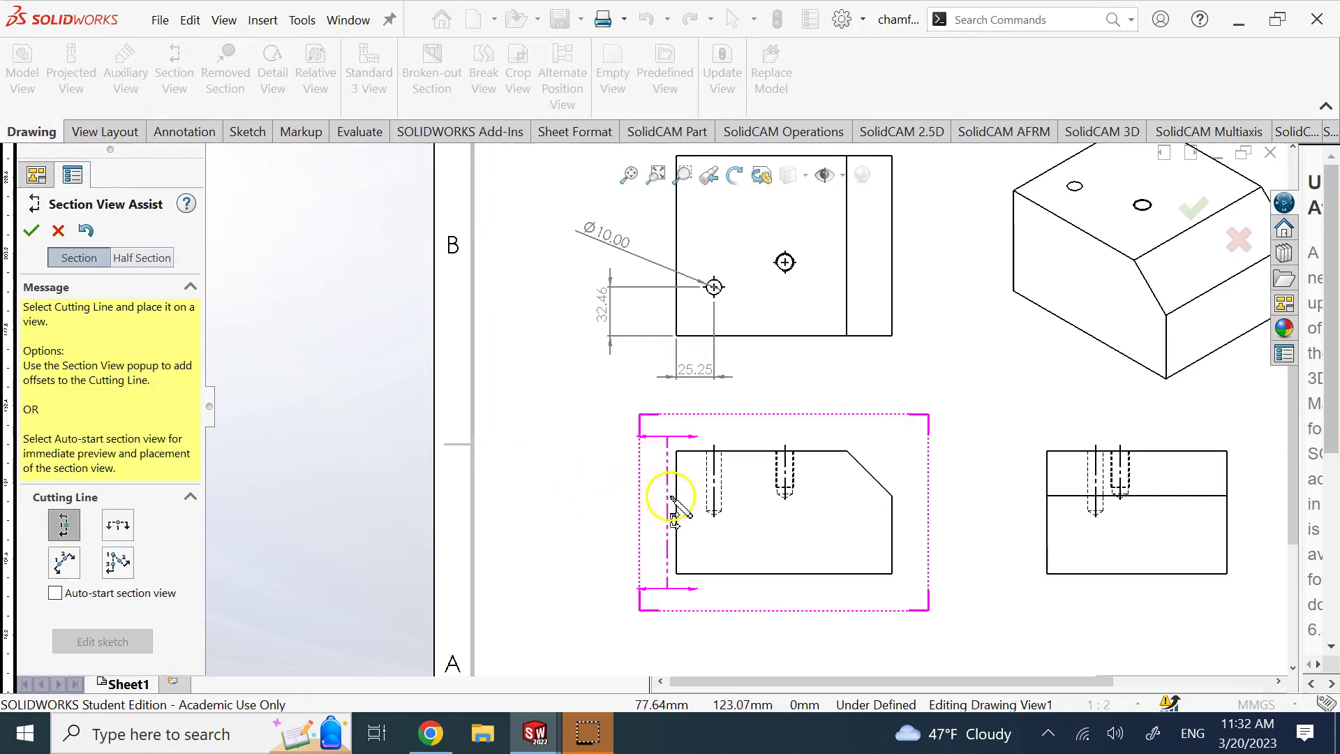
scroll(719, 481, "down", 5)
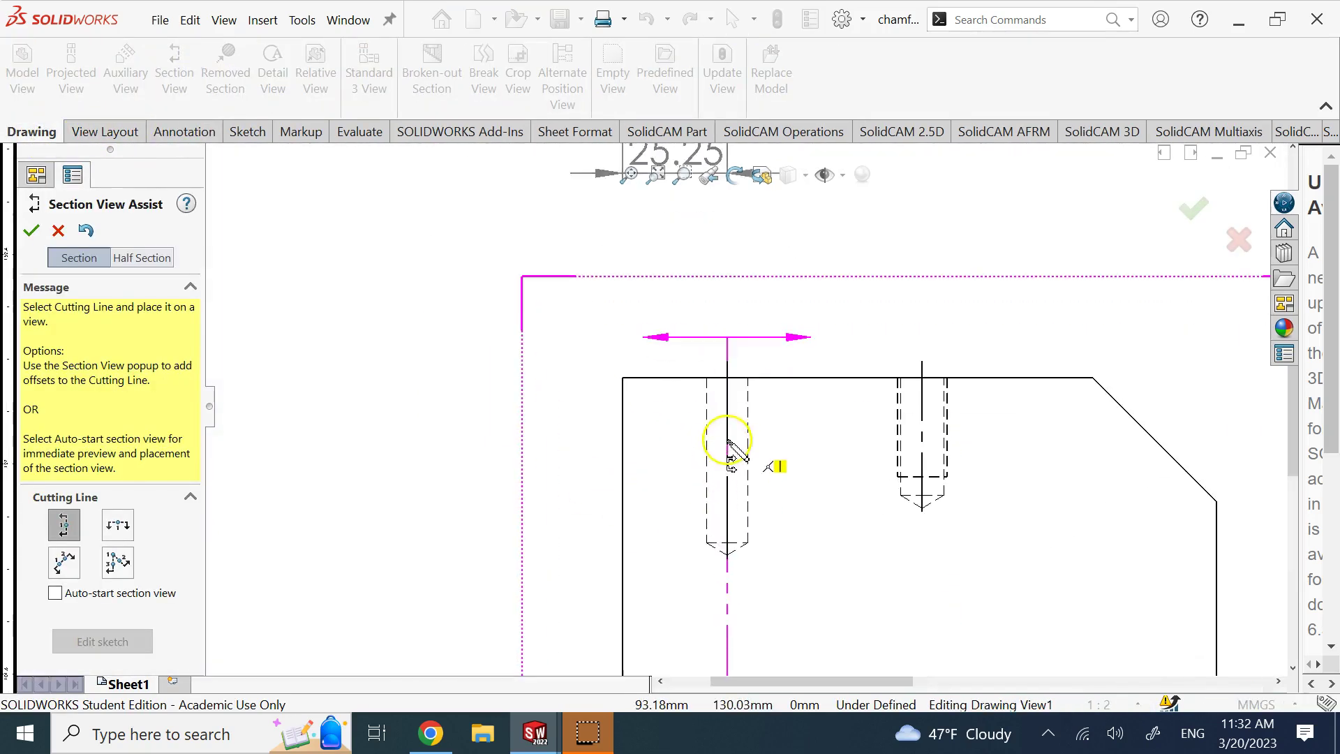
left_click(728, 439)
left_click(879, 467)
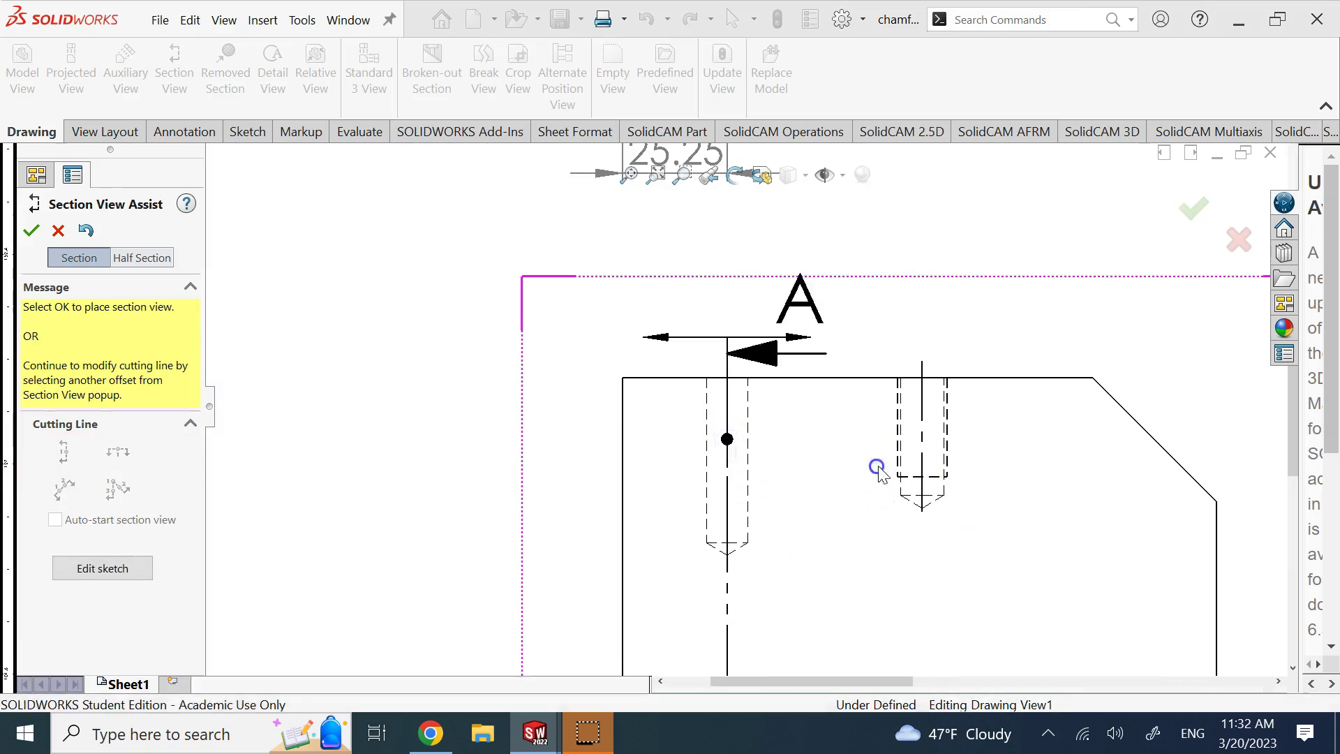
scroll(907, 465, "up", 3)
scroll(923, 486, "up", 3)
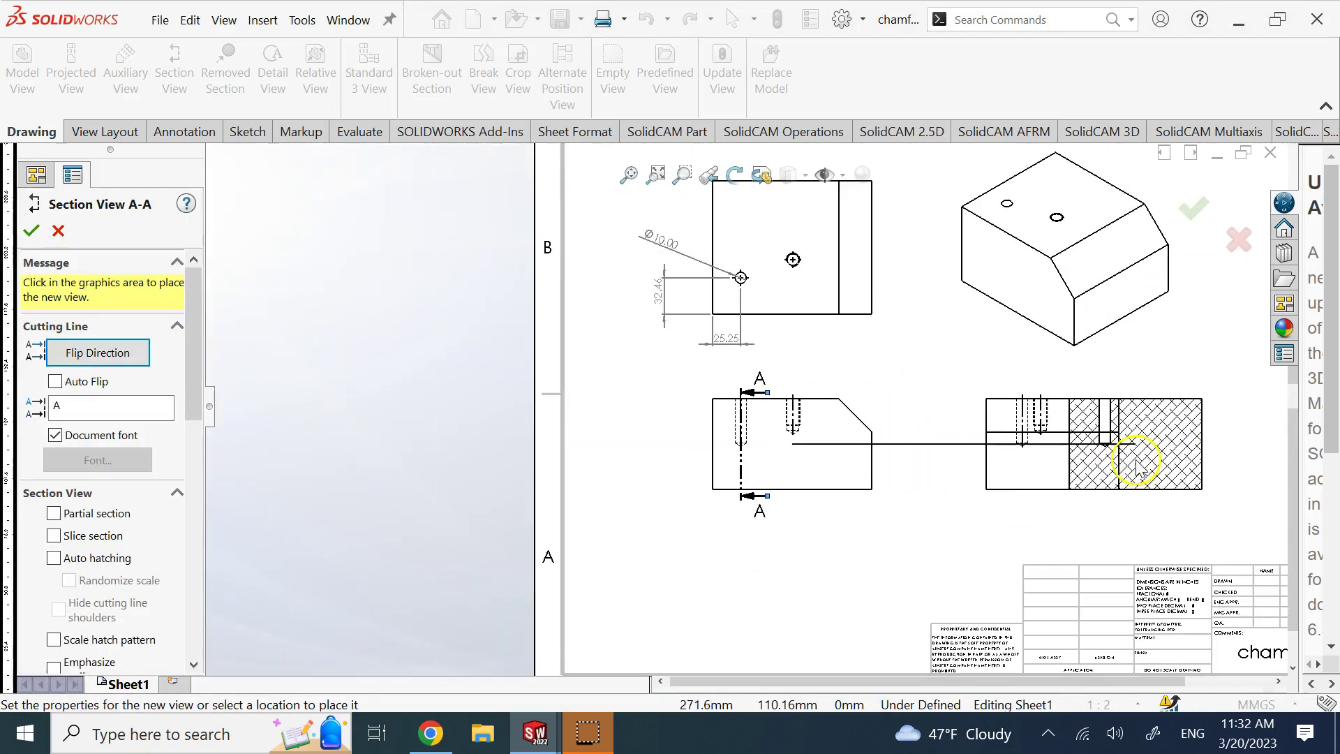
left_click(1241, 446)
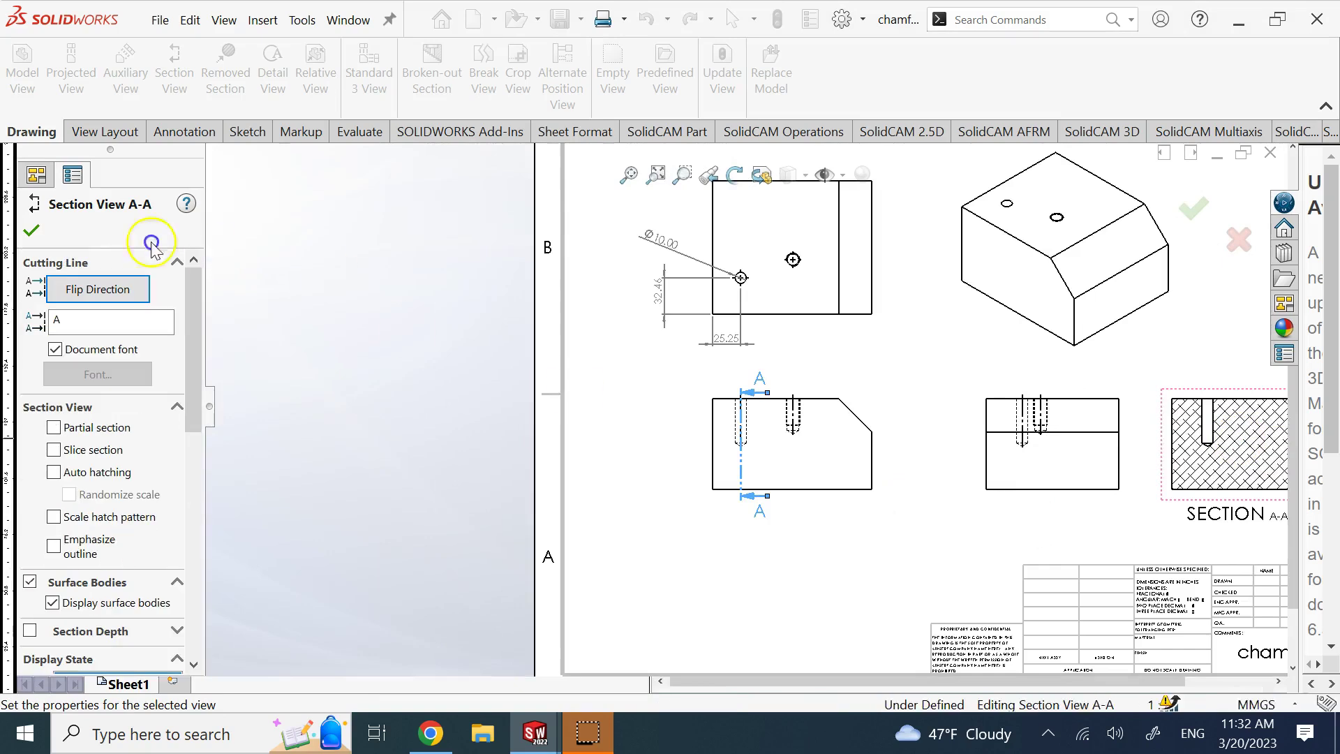
left_click(30, 230)
Dimension the dowel hole's depth in section view A-A, placing the dimension left of the section
scroll(1106, 449, "up", 2)
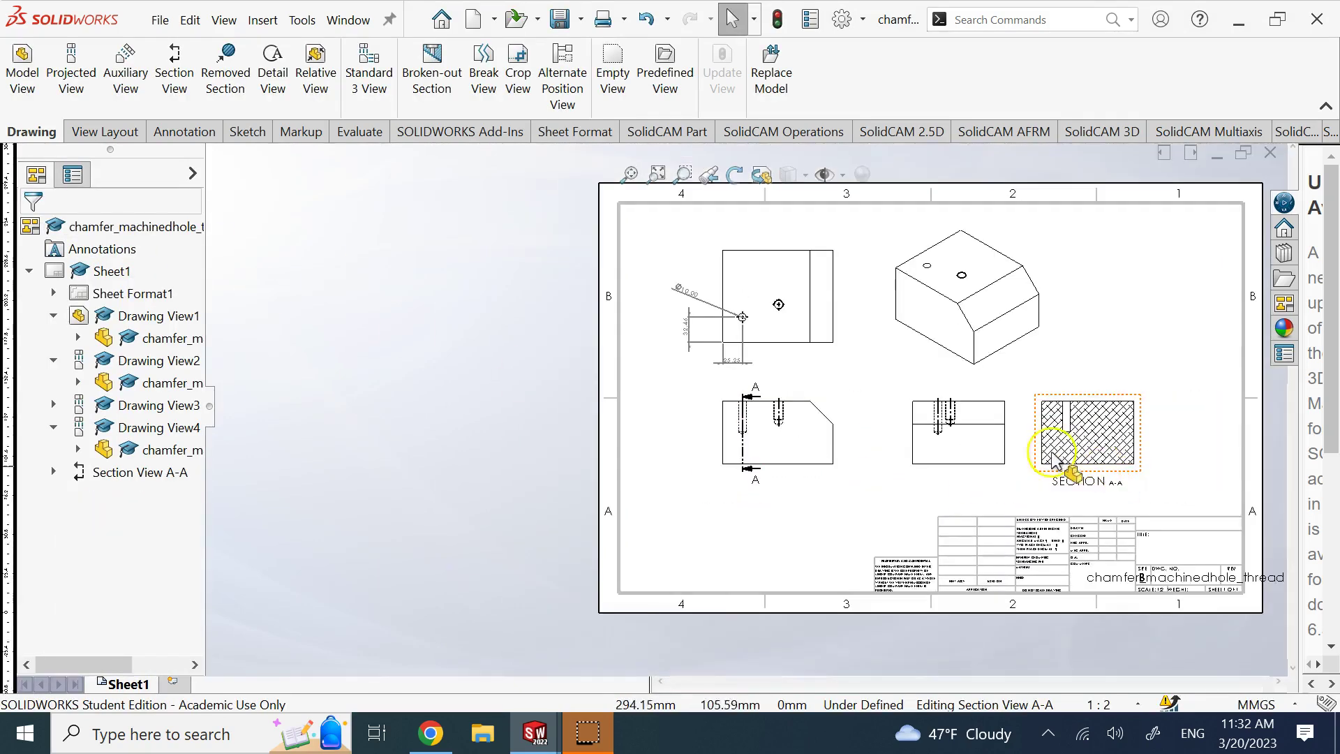
scroll(1068, 446, "down", 5)
scroll(981, 419, "down", 4)
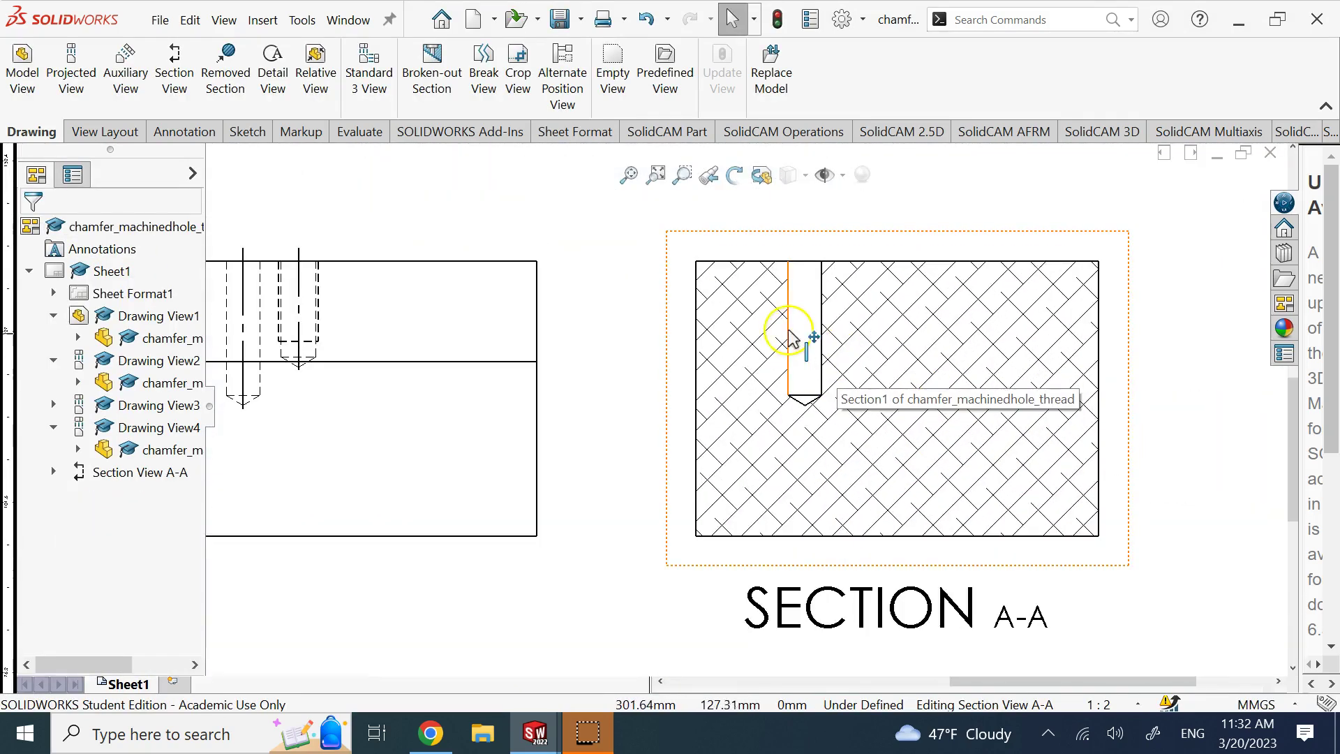
left_click(183, 132)
left_click(35, 78)
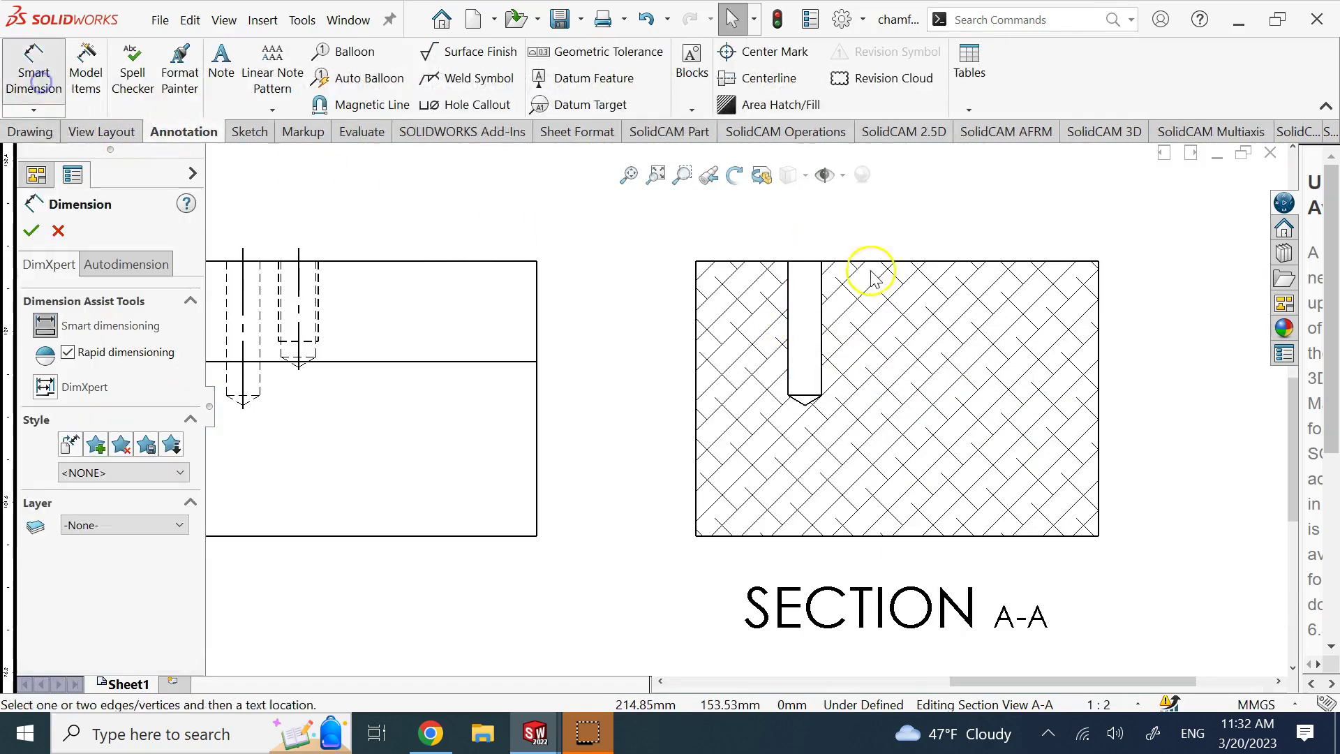
left_click(792, 314)
left_click(646, 328)
key("Escape")
key("Escape")
Delete the projected side view between the front view and section view A-A
scroll(493, 300, "up", 5)
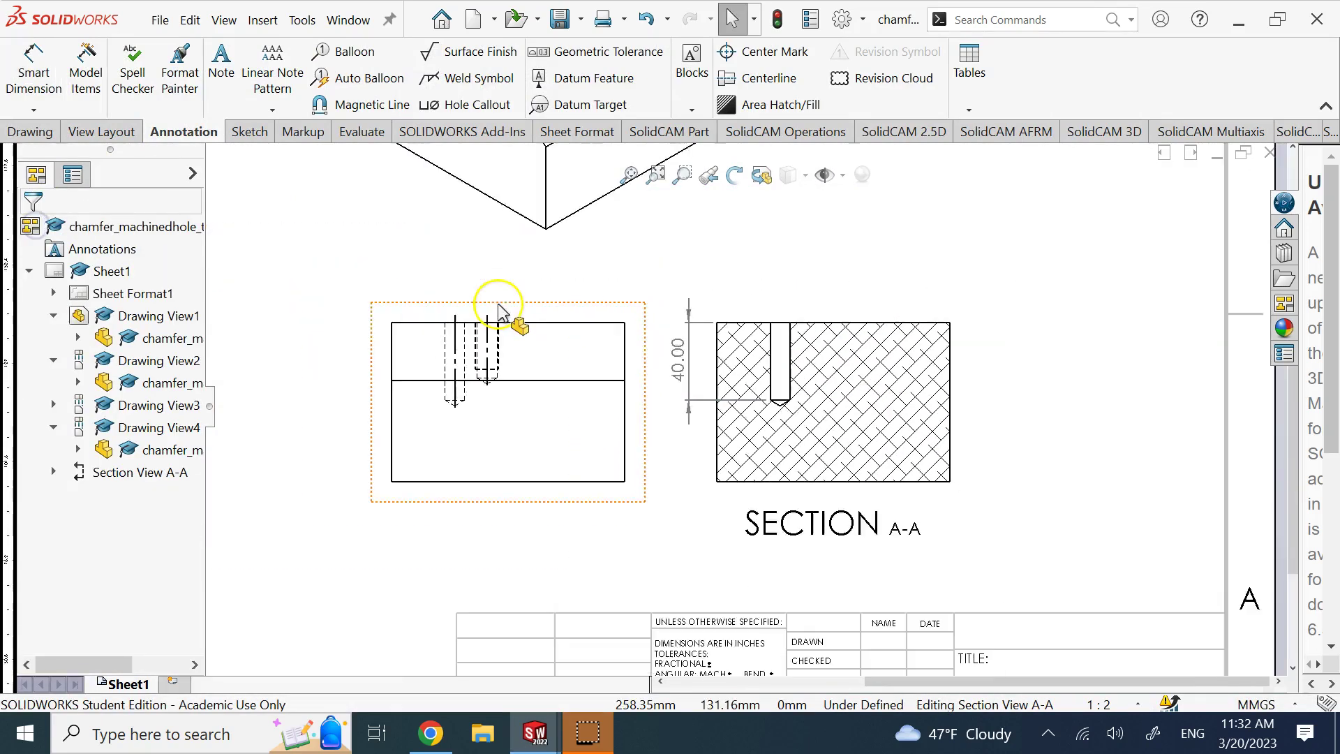
scroll(598, 418, "up", 3)
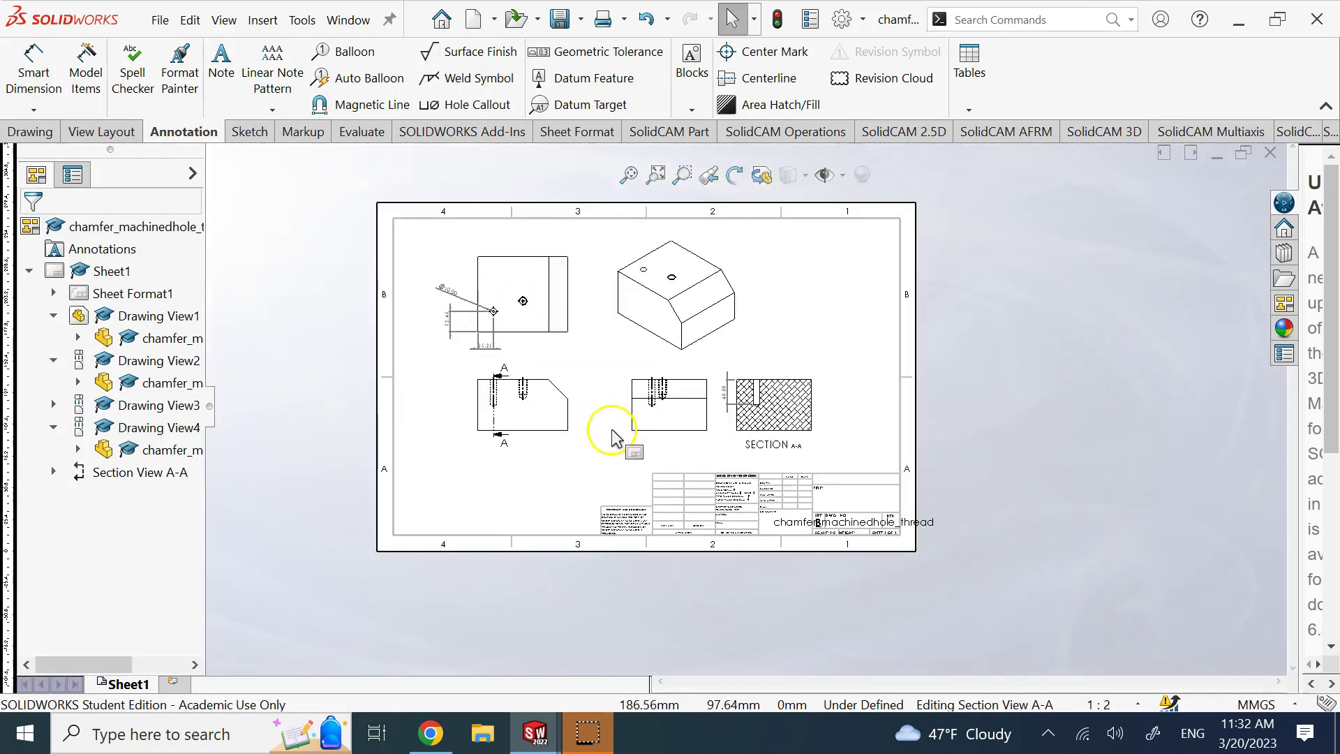
scroll(628, 434, "down", 2)
left_click(694, 436)
key("Delete")
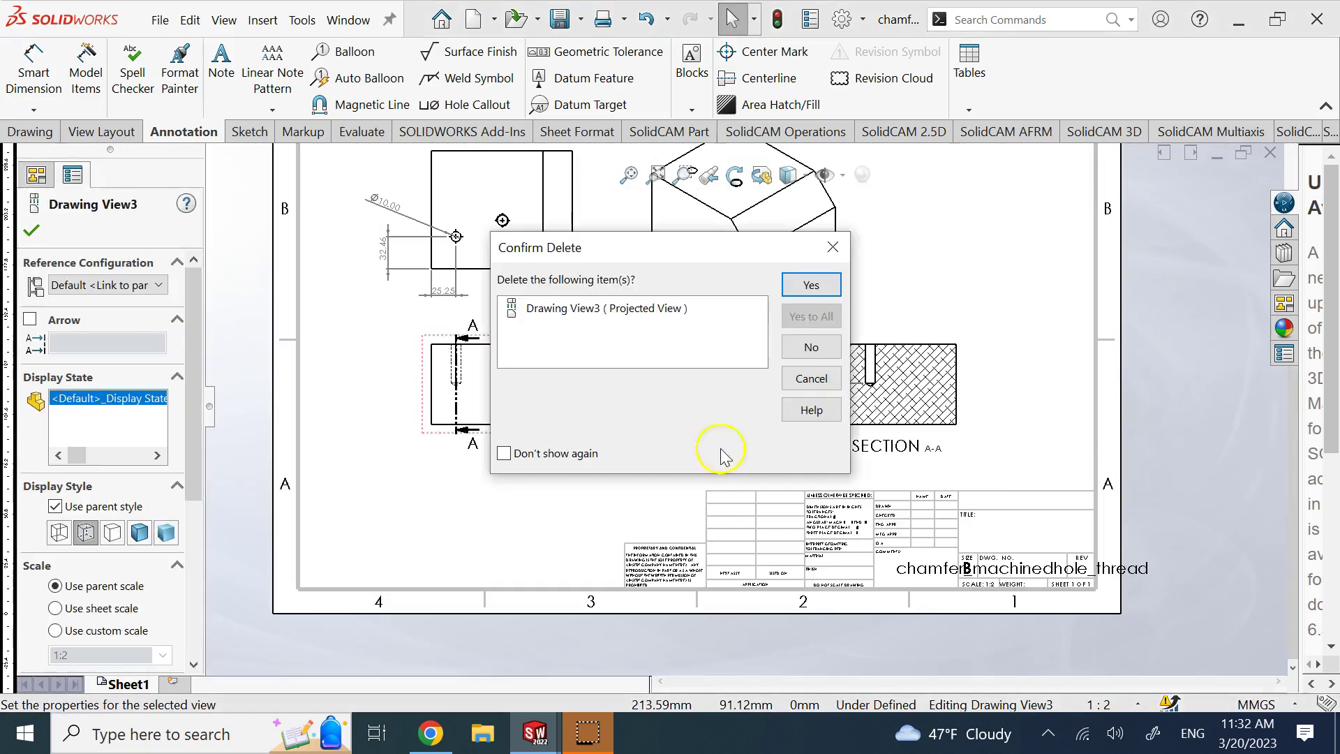
left_click(811, 285)
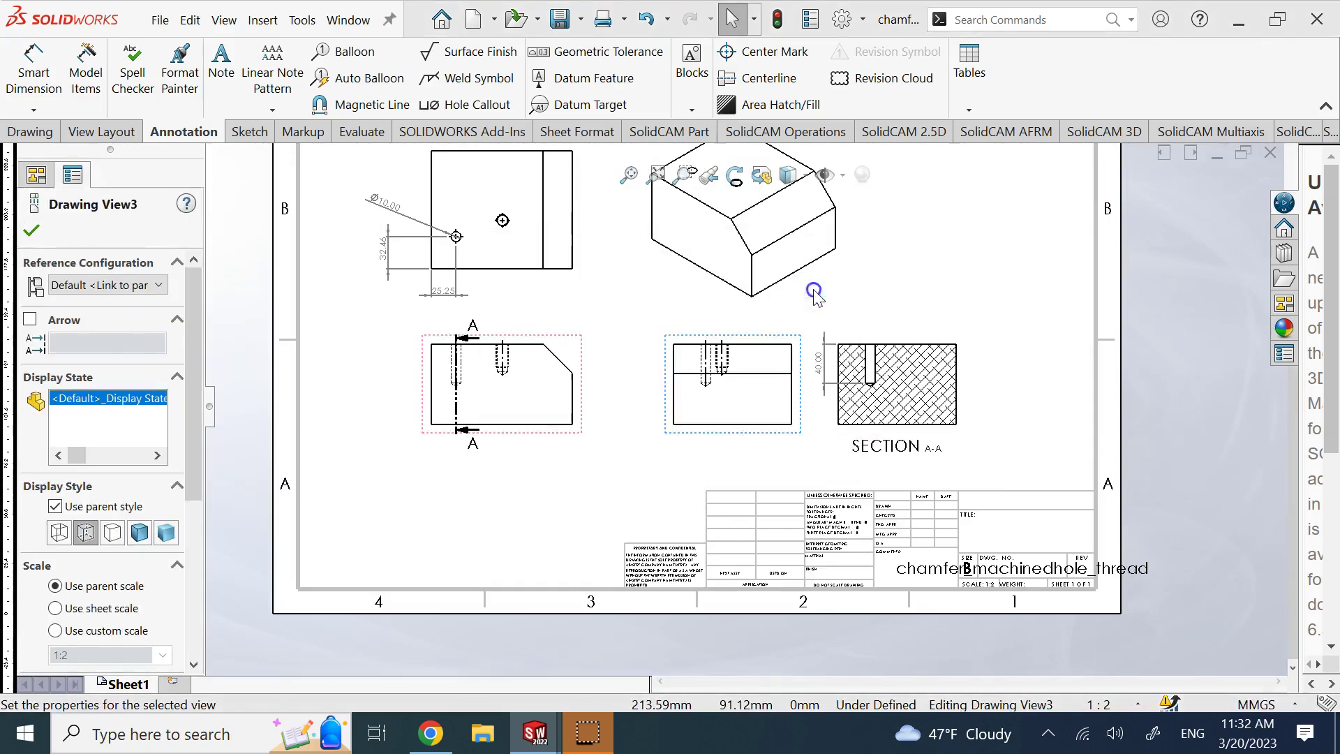
Move section view A-A closer to the front view, into the space of the deleted side view
left_click(892, 387)
left_click(818, 363)
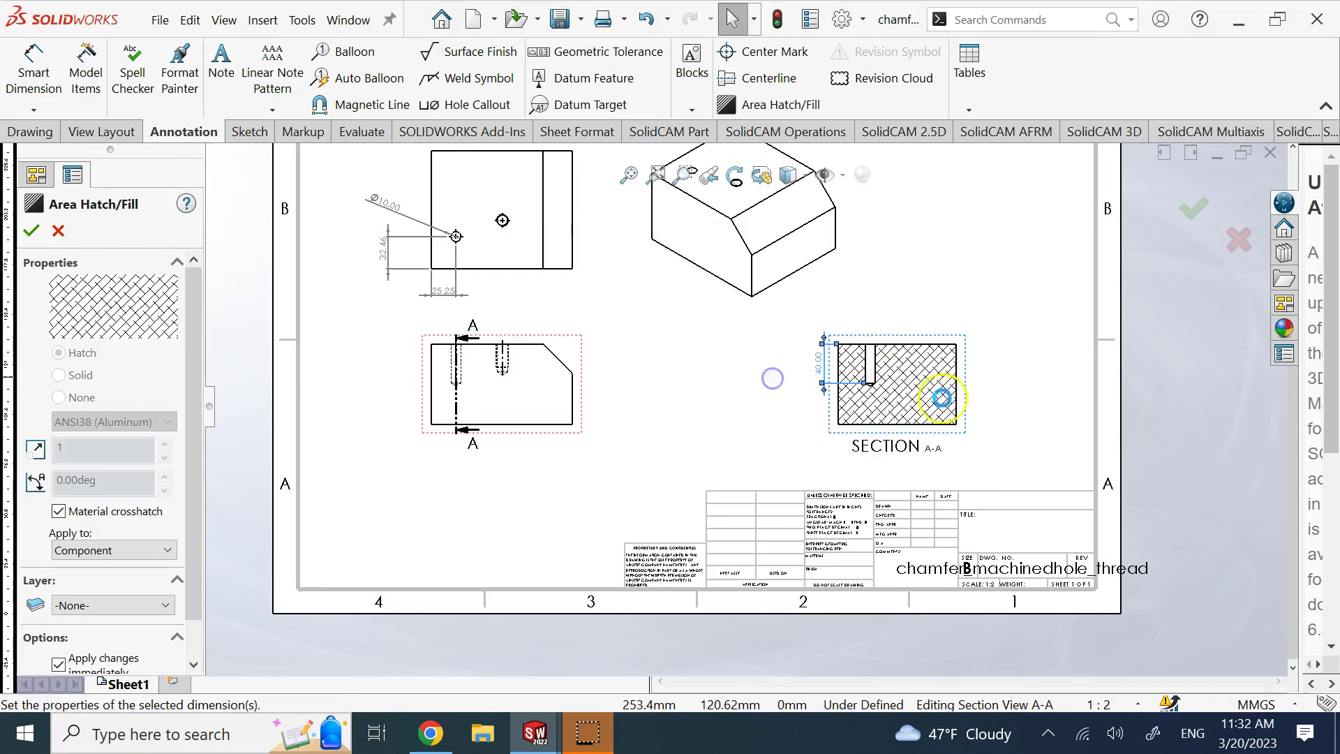
left_click(909, 409)
left_click(987, 431)
mouse_move(987, 442)
left_mouse_down()
mouse_move(898, 430)
mouse_move(840, 442)
left_mouse_up()
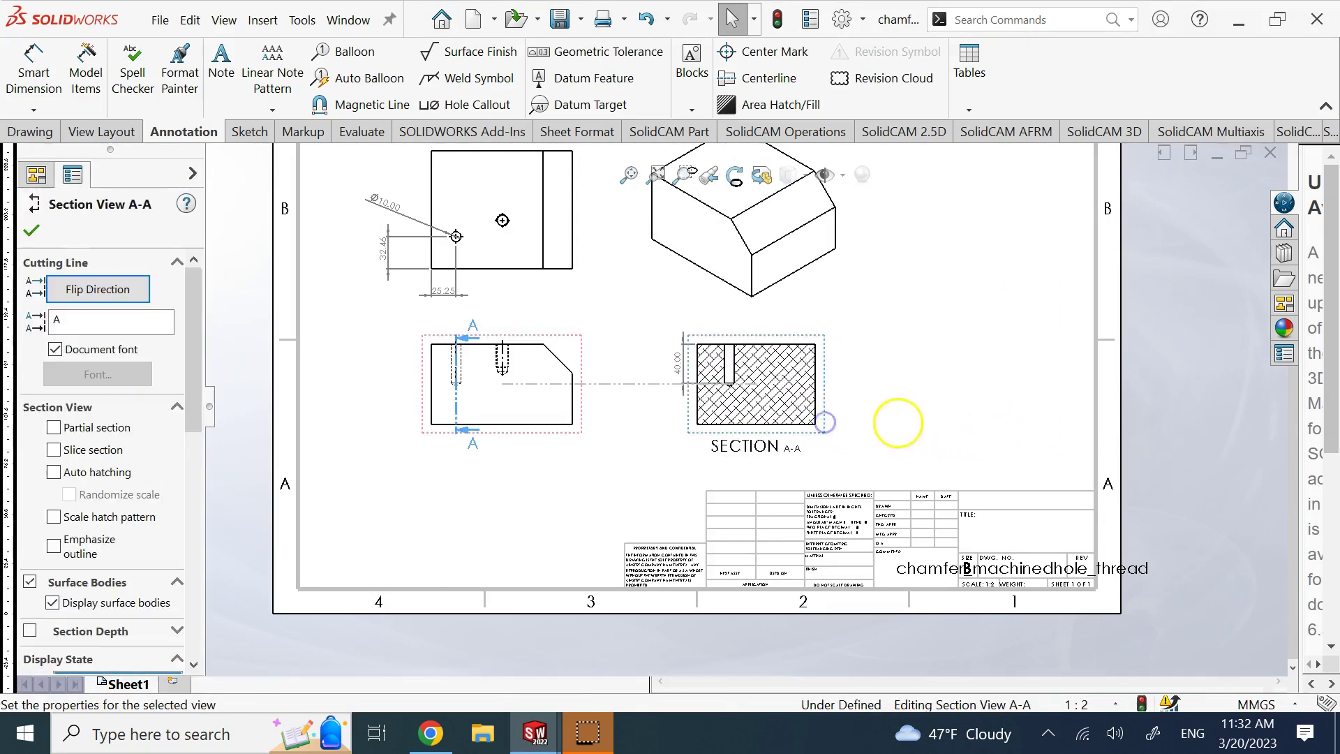
left_click(901, 433)
Delete the dowel hole's depth dimension from section view A-A and its diameter dimension from the top view
scroll(643, 365, "down", 2)
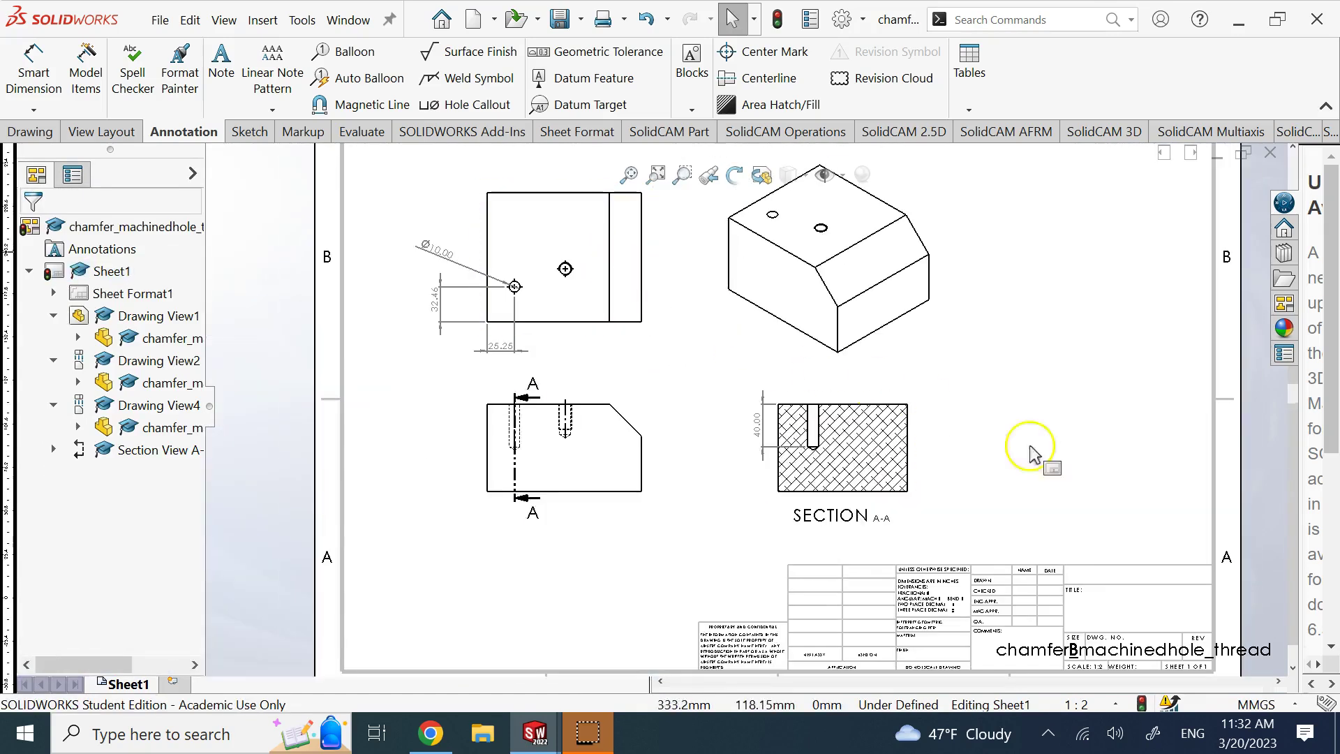
left_click(774, 457)
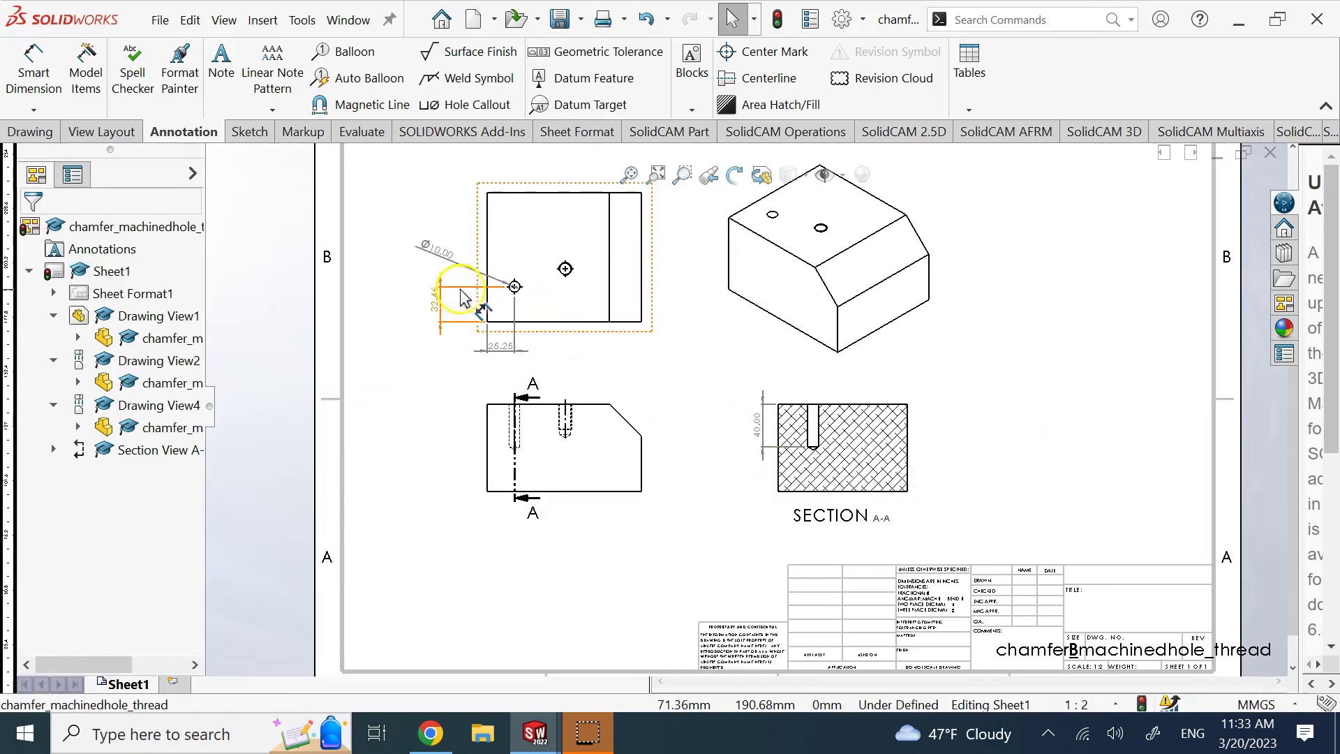
scroll(620, 282, "down", 2)
left_click(1121, 461)
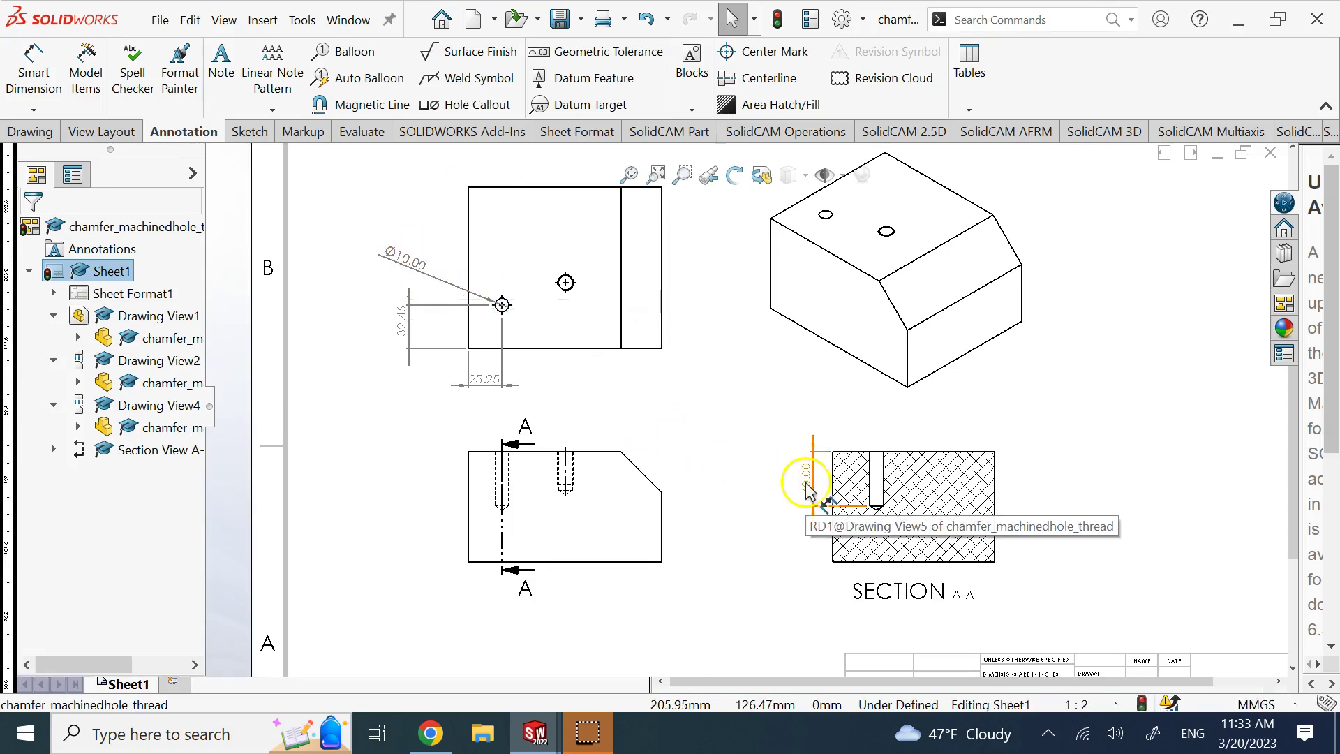
mouse_move(808, 488)
left_mouse_down("shift")
mouse_move(413, 264)
mouse_move(449, 186)
left_mouse_up("shift")
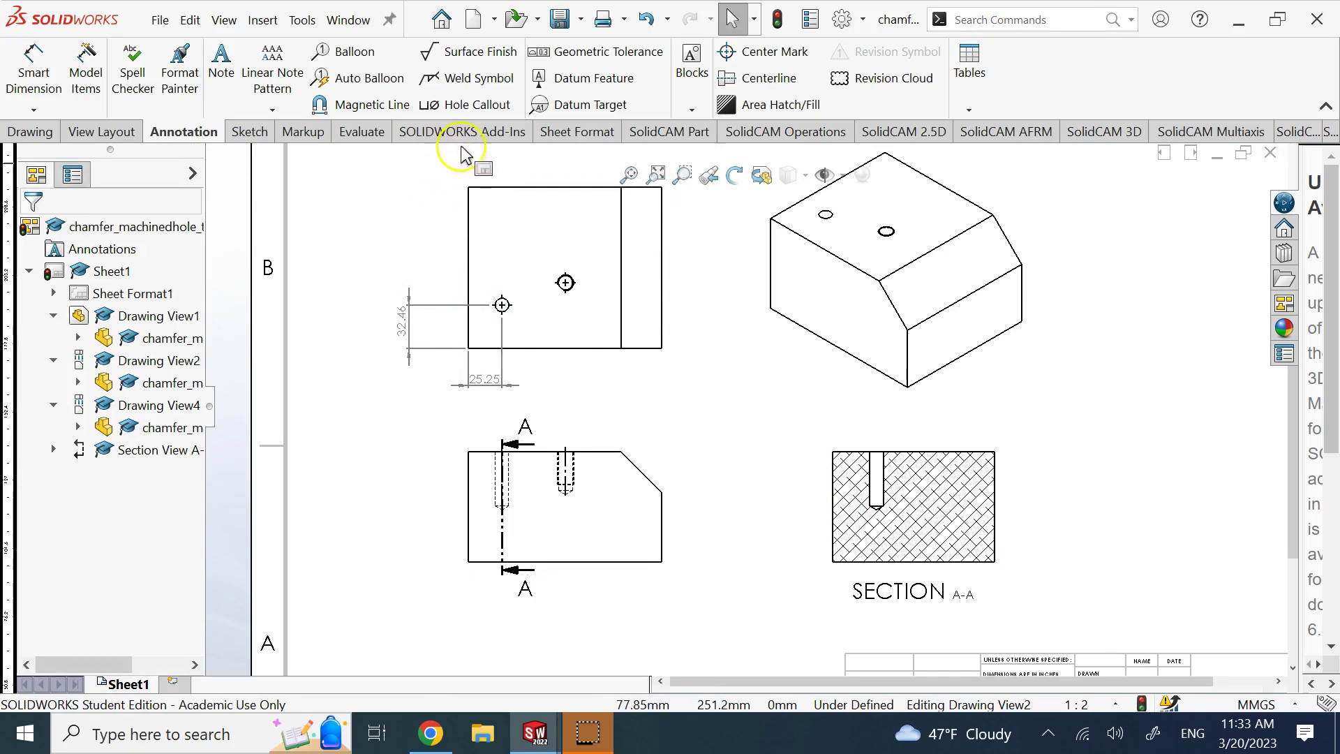
Add a hole callout to the dowel hole in the top view, placed at the view's upper left
scroll(485, 291, "down", 2)
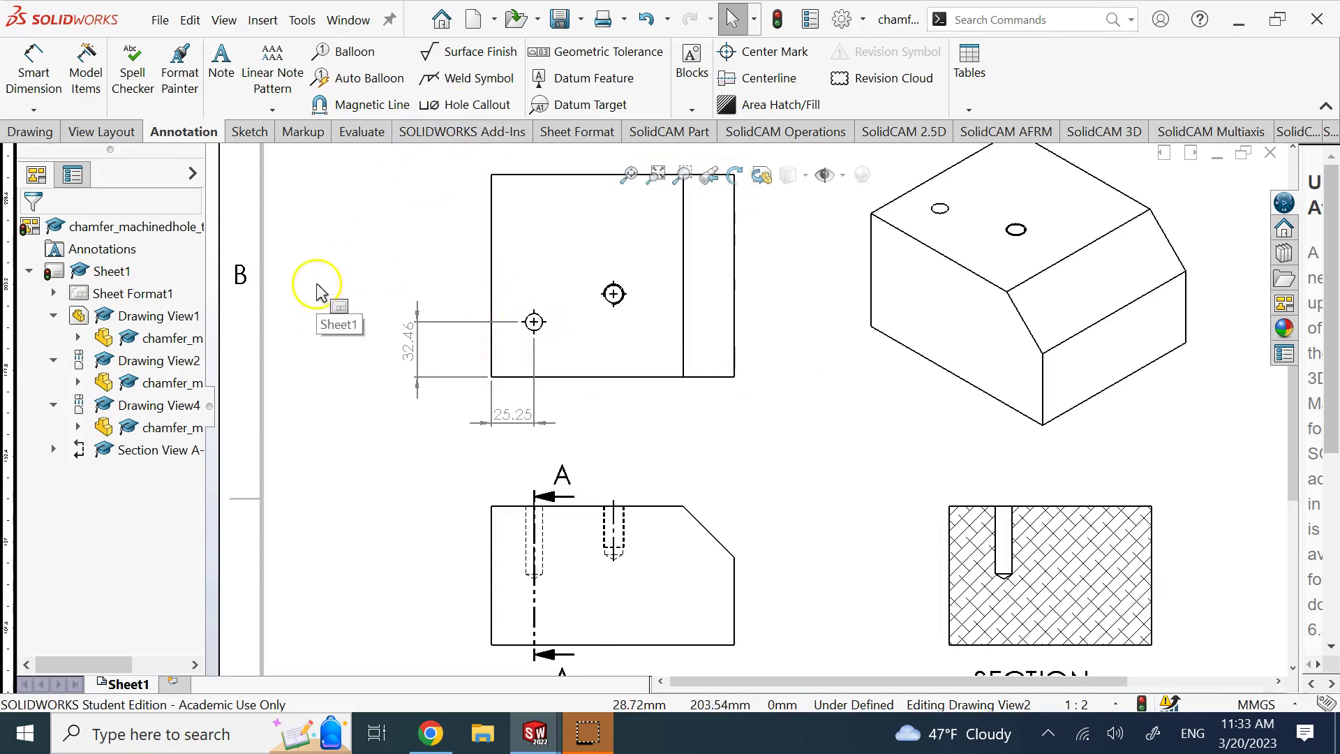
left_click(477, 106)
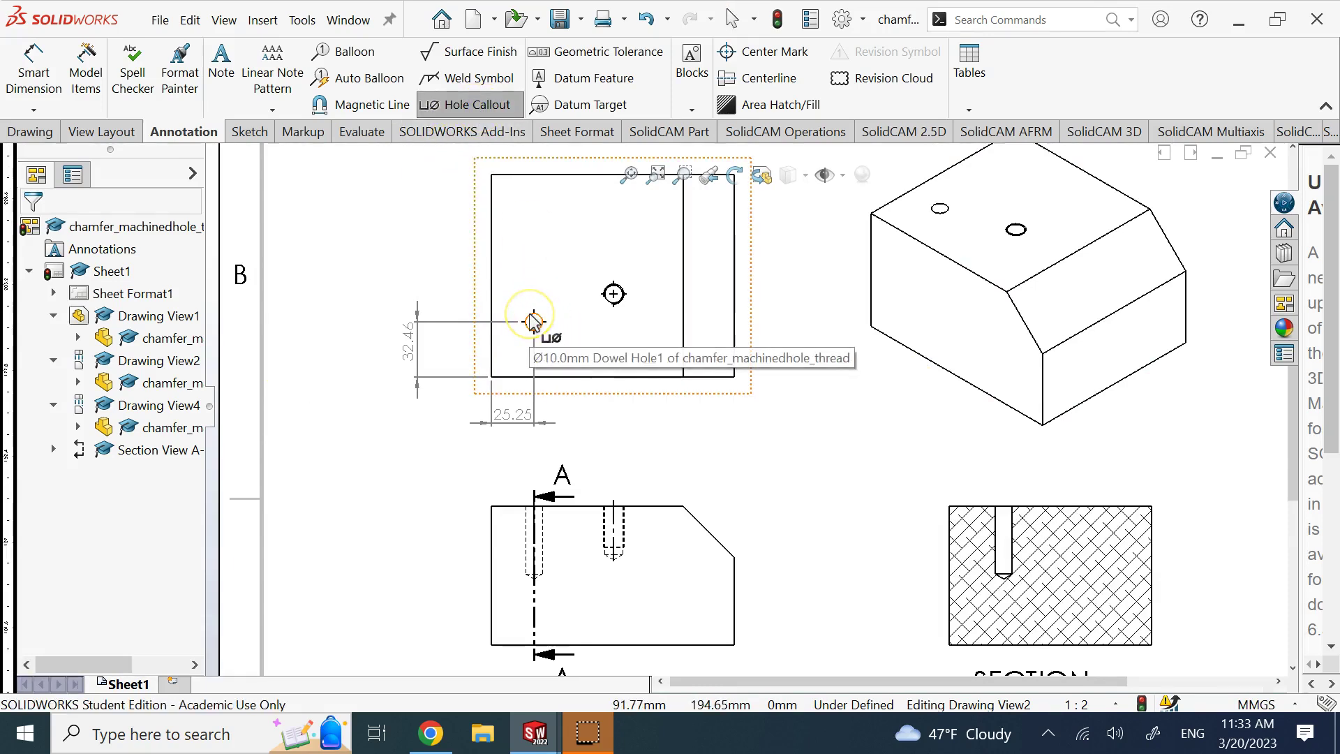
left_click(473, 108)
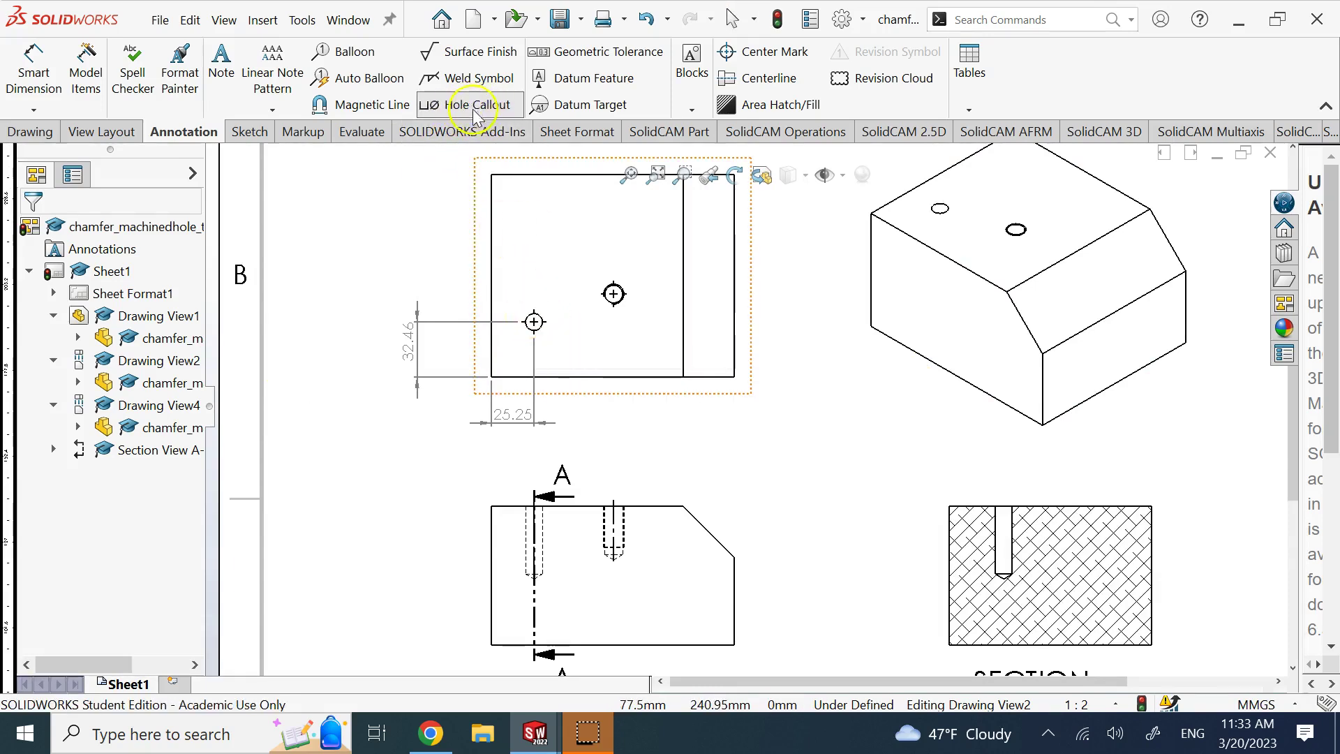
left_click(474, 110)
left_click(533, 322)
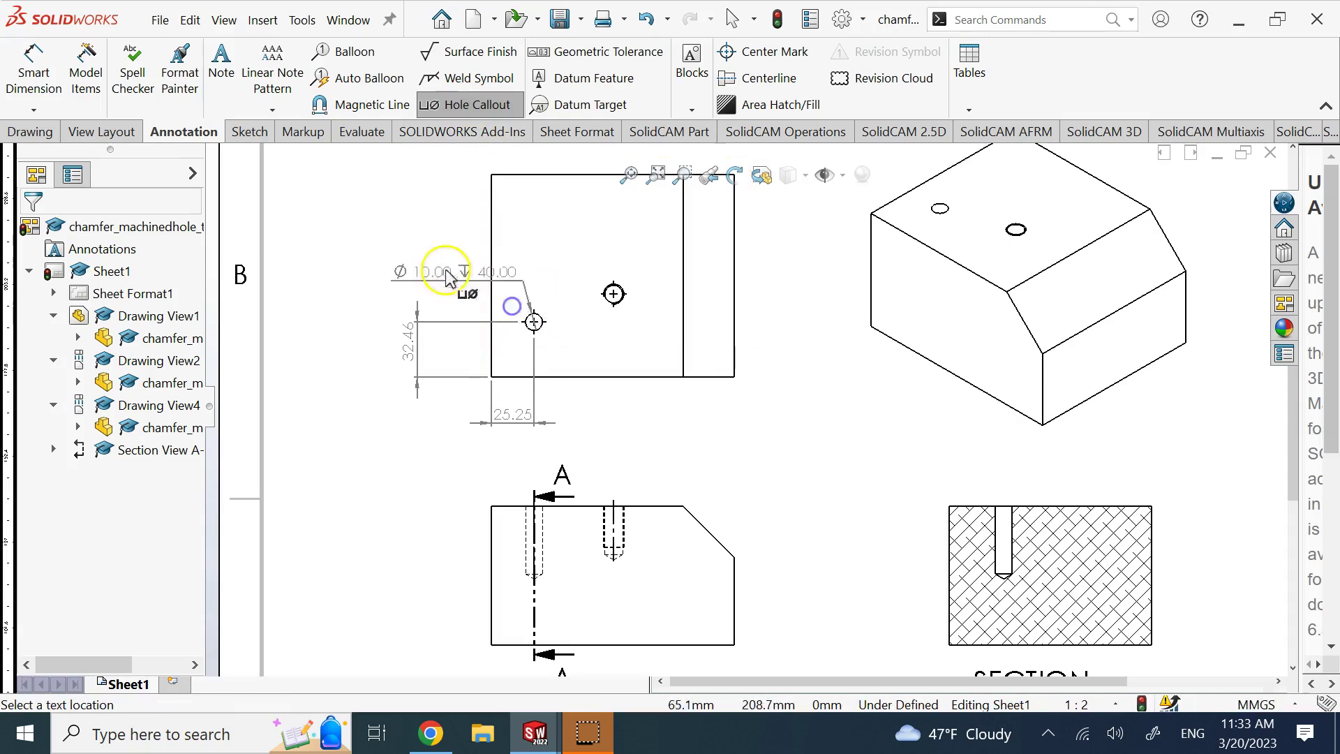
left_click(395, 254)
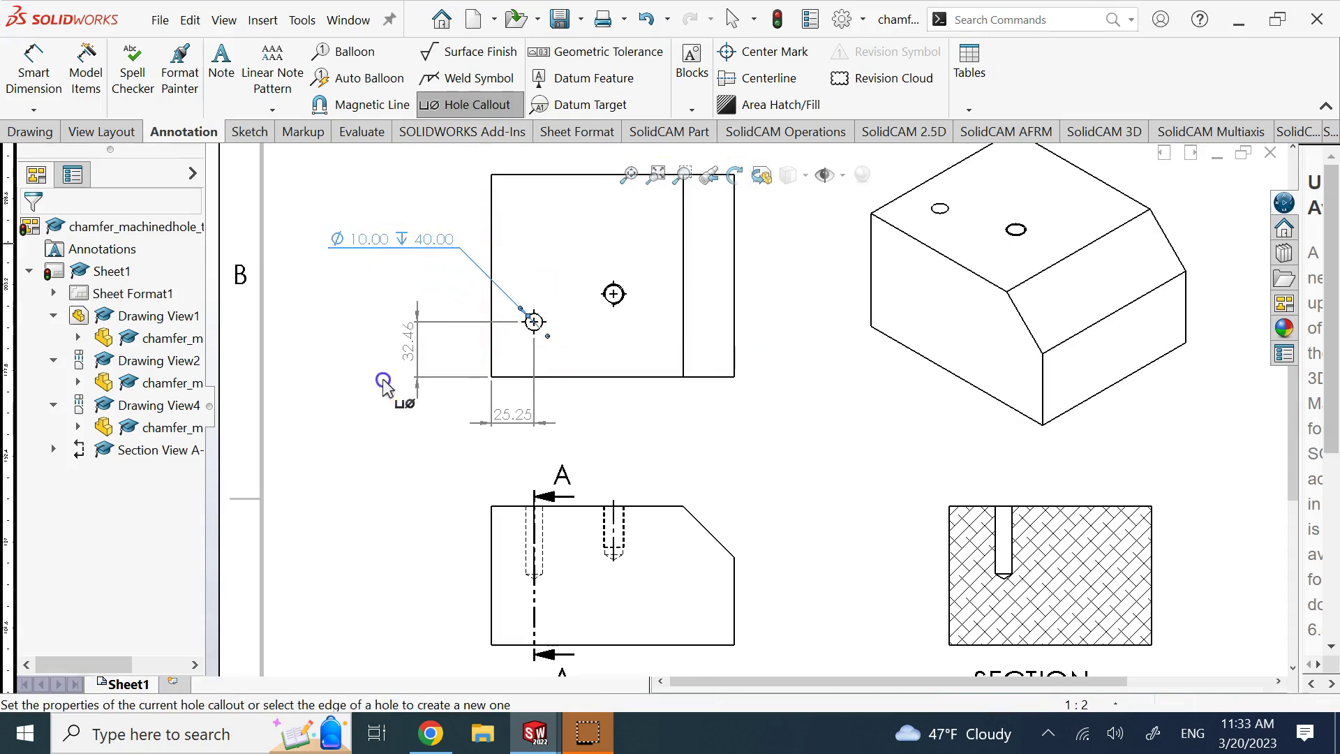
Examine the dowel hole's callout in the top view and check it against the hole in the part model
left_click(452, 250)
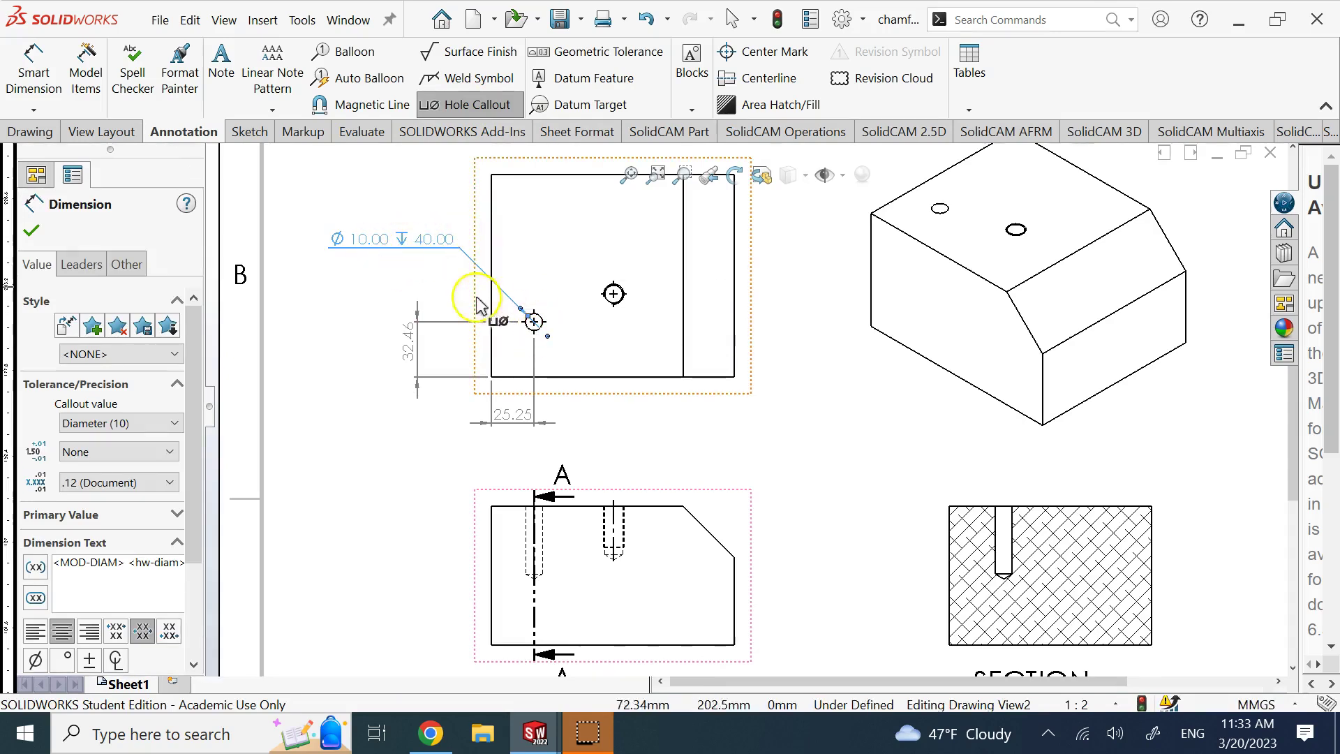
left_click(444, 245)
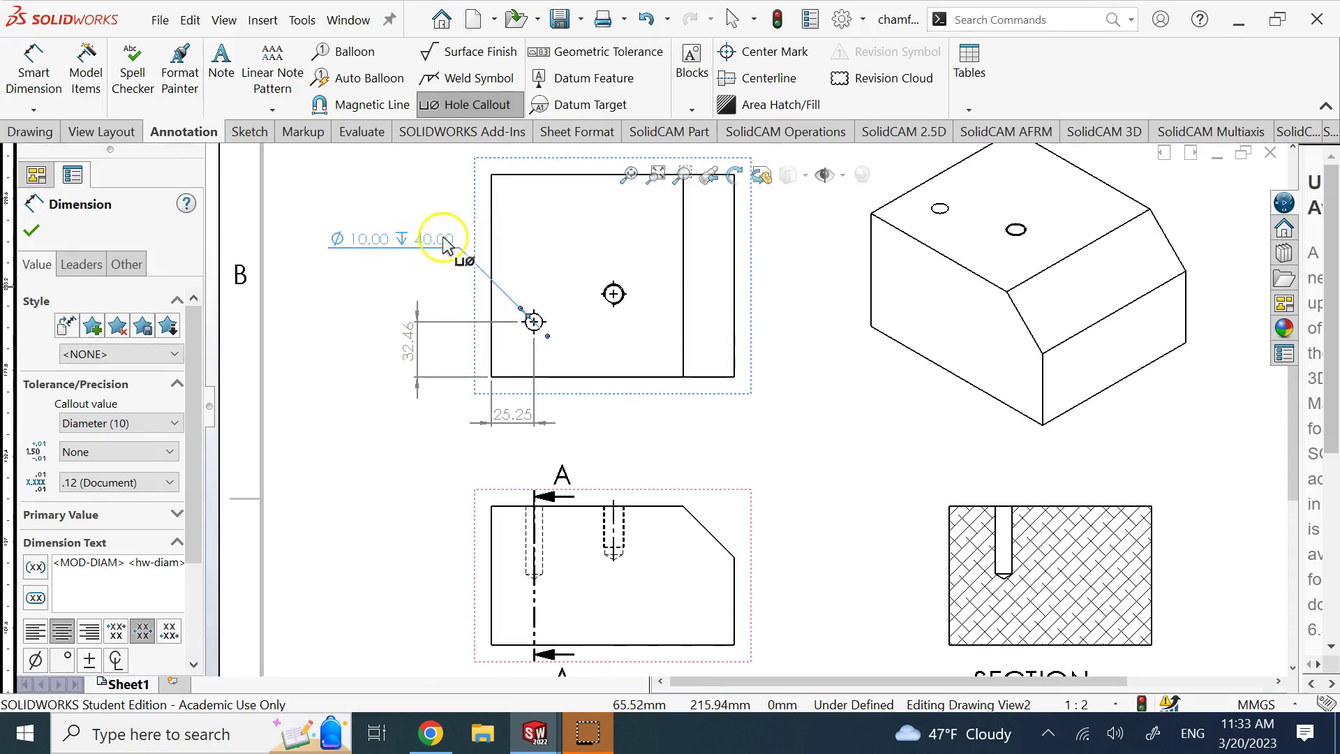
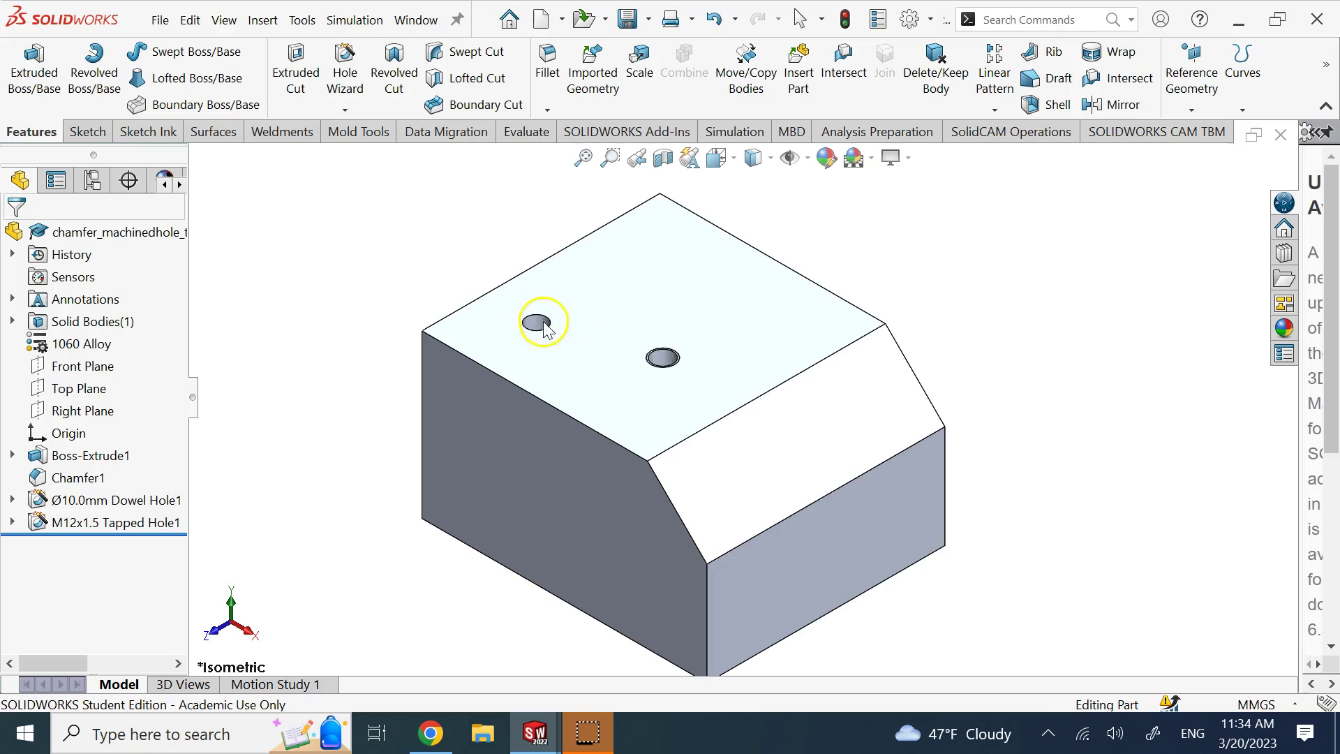
mouse_move(534, 730)
left_click(691, 618)
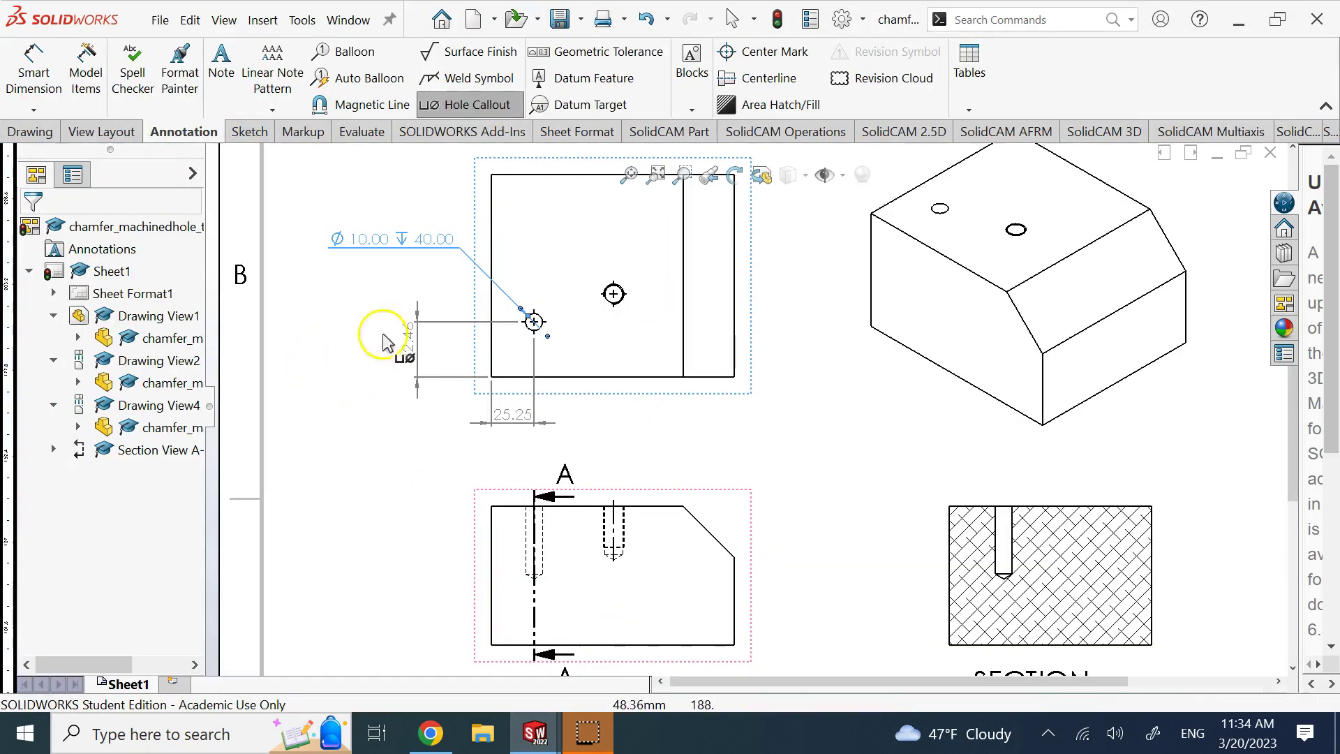
left_click(428, 240)
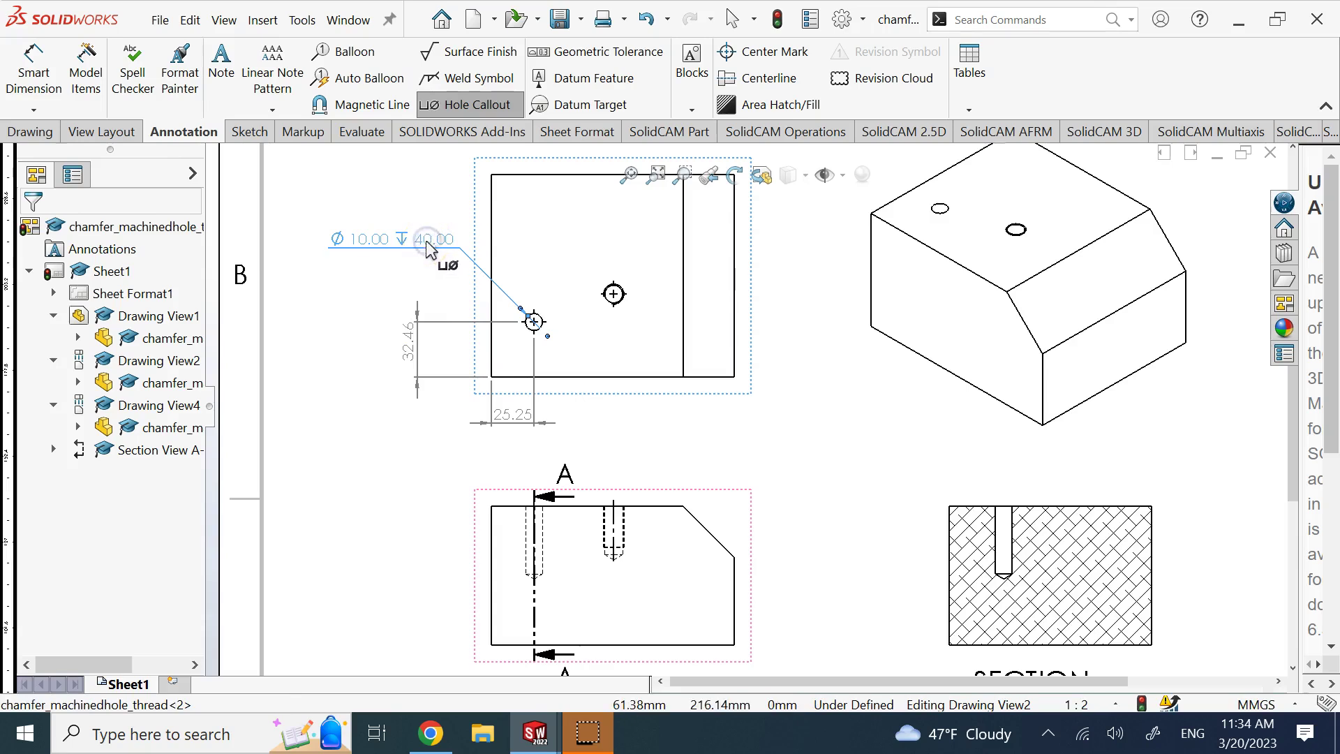
left_click(357, 345)
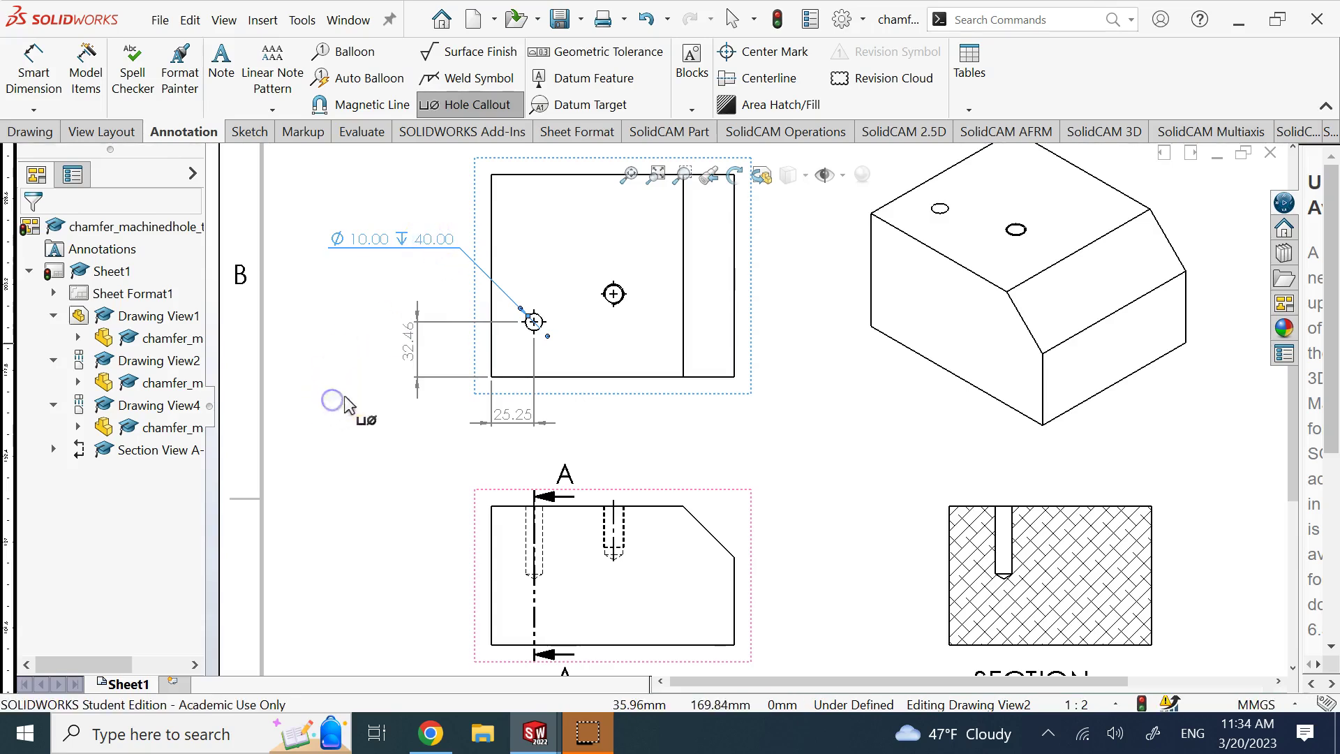
Leave the Hole Callout command and inspect the depth variable in the dimension text of the dowel hole's callout
left_click(504, 106)
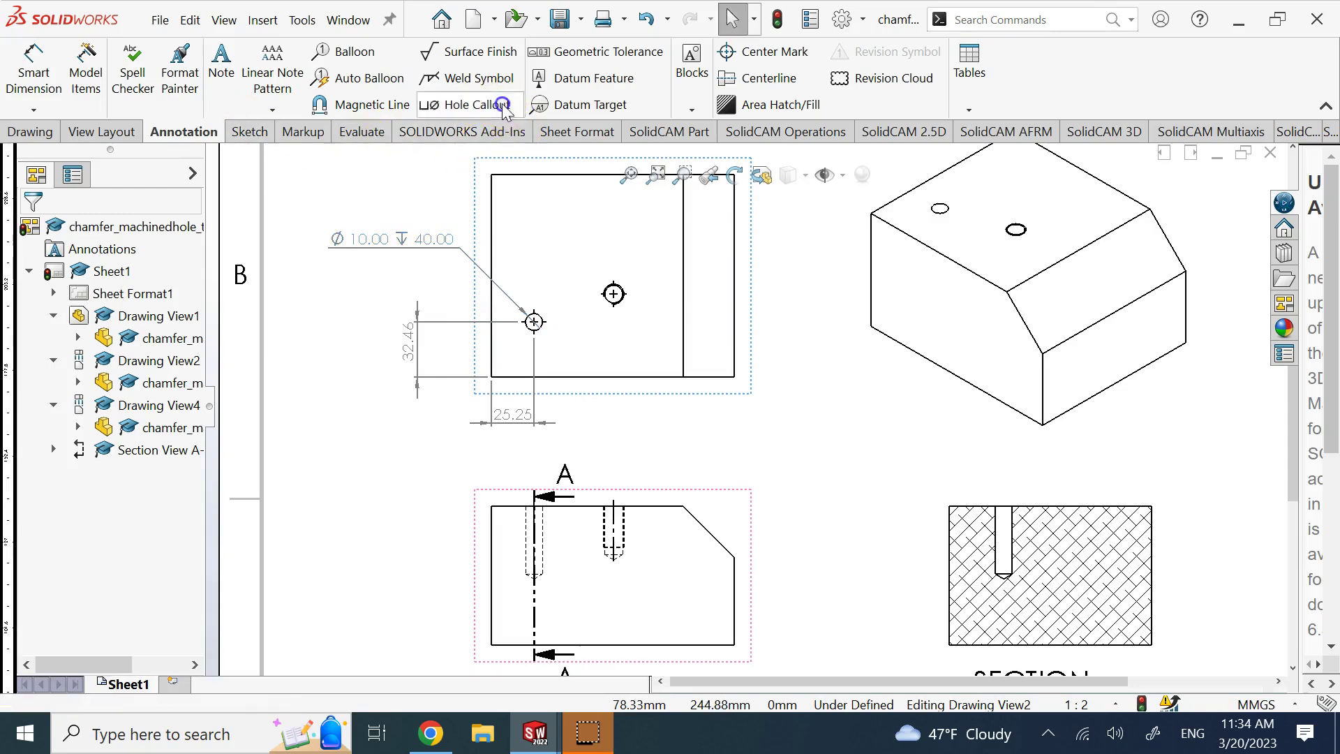
left_click(432, 246)
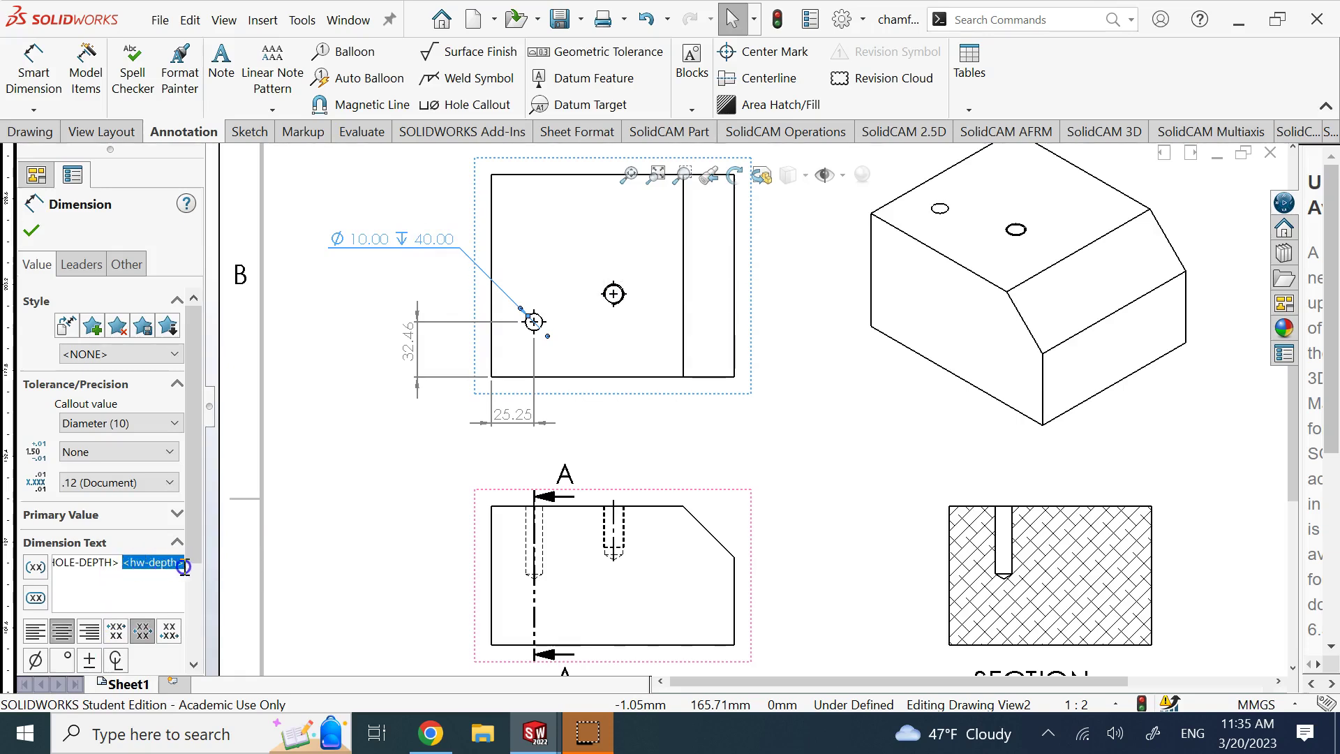
left_click(254, 564)
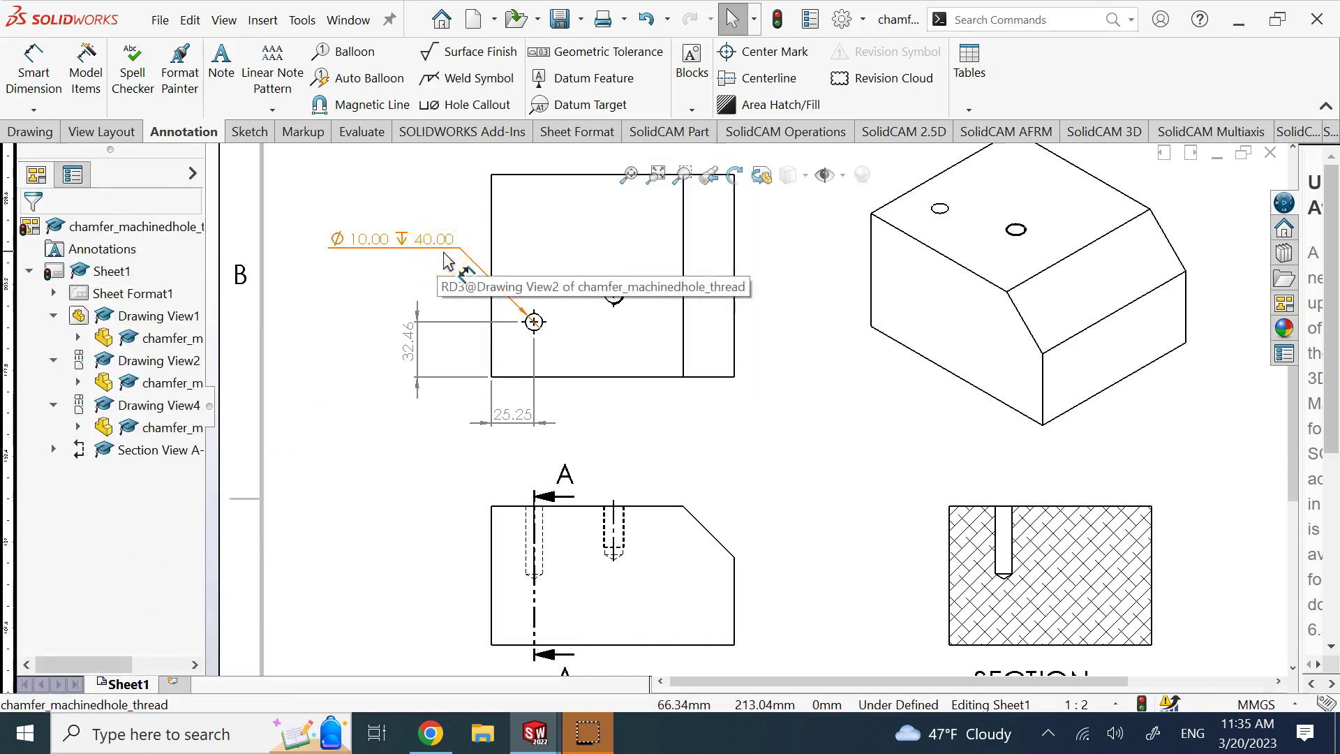
left_click(857, 421)
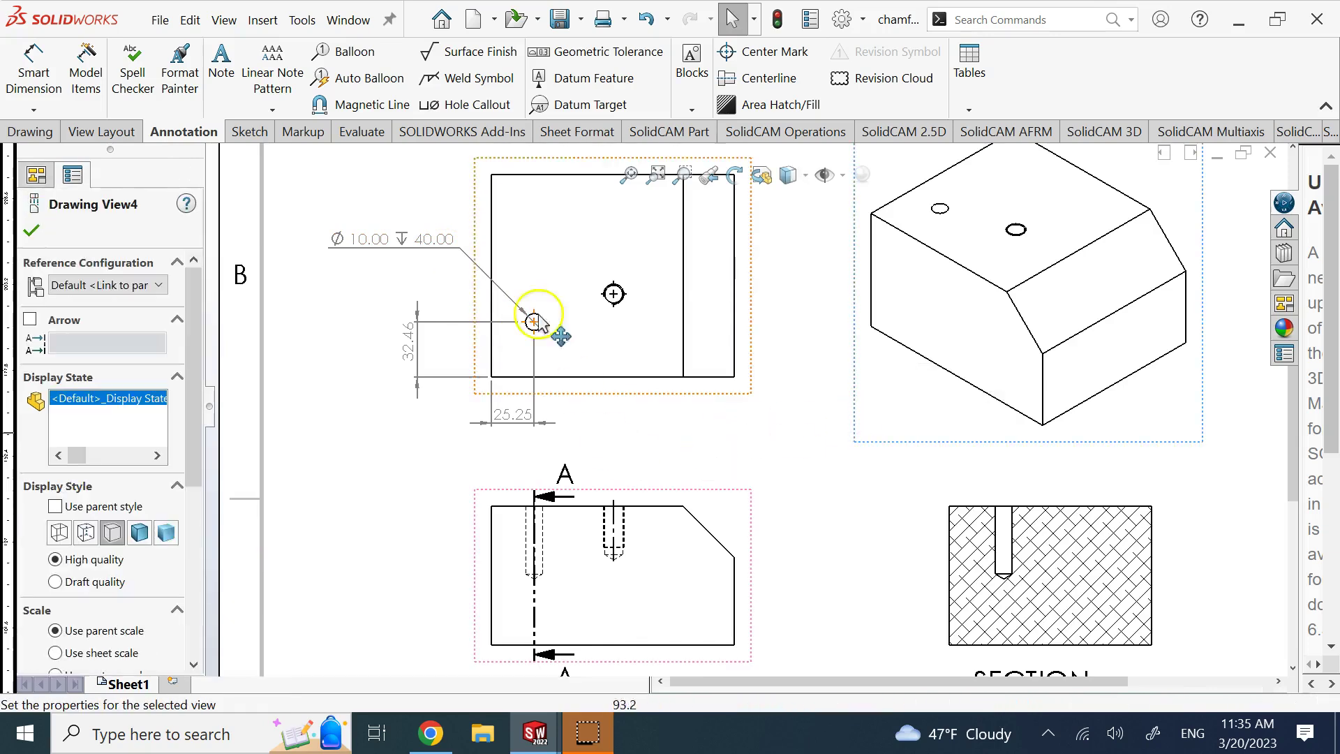
Delete section view A-A together with its cutting line and section sketch
scroll(555, 649, "down", 3)
scroll(572, 558, "down", 3)
scroll(814, 464, "up", 5)
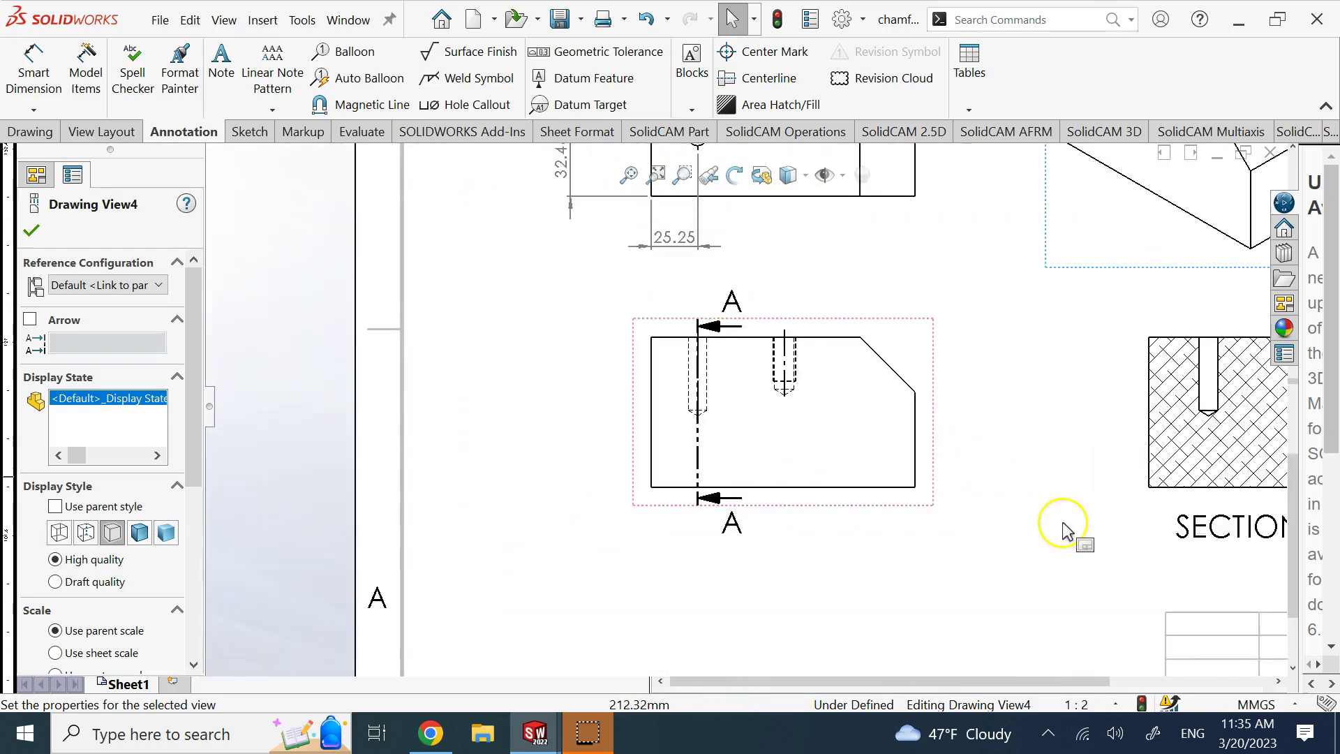
scroll(1066, 530, "up", 1)
left_click(1082, 501)
key("Delete")
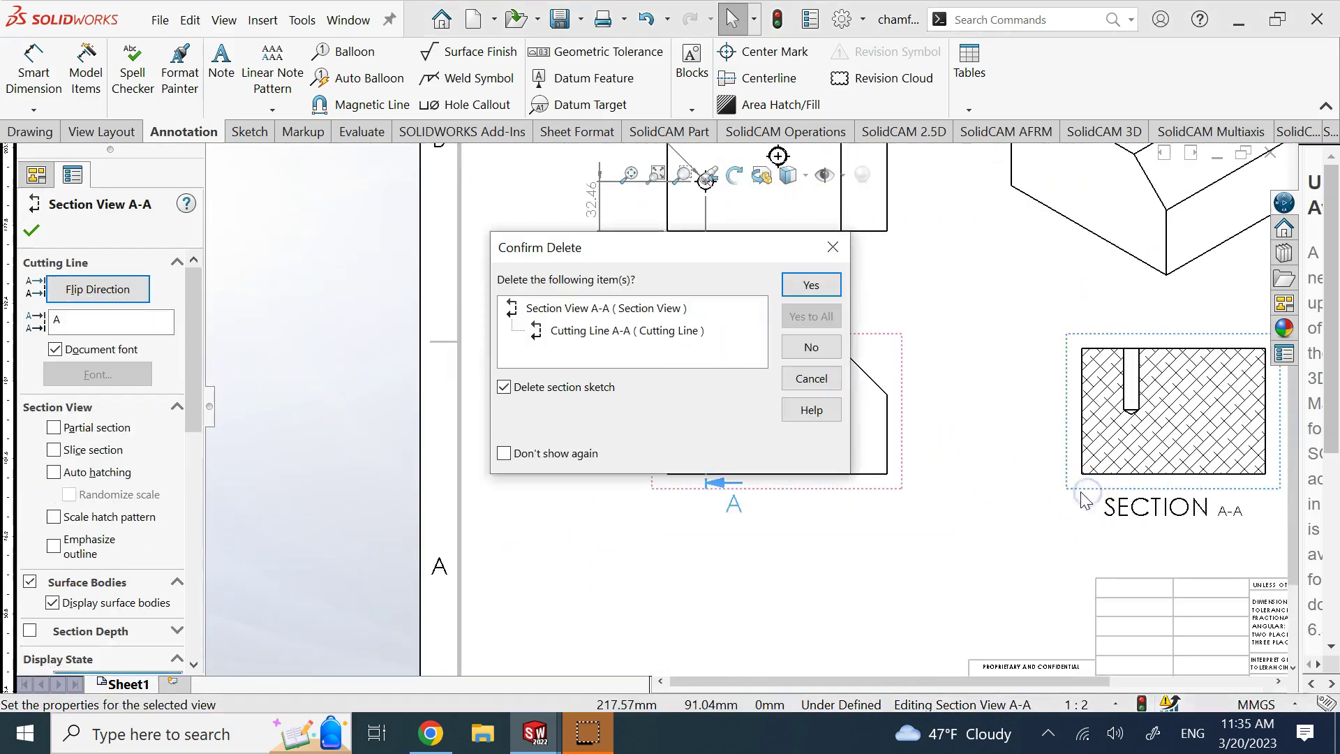
left_click(796, 286)
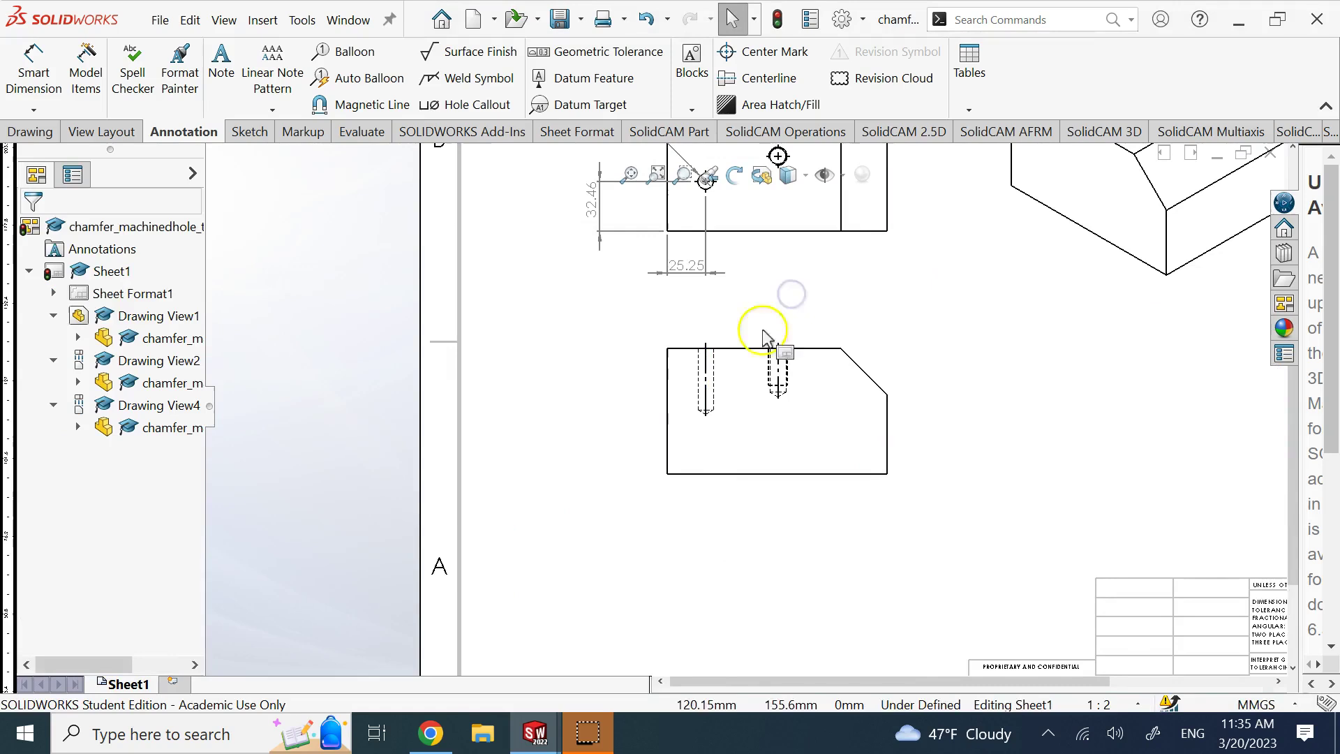
Measure the angle between the two drill-point edges of the dowel hole in the front view without placing a dimension
scroll(704, 380, "down", 4)
scroll(701, 380, "down", 2)
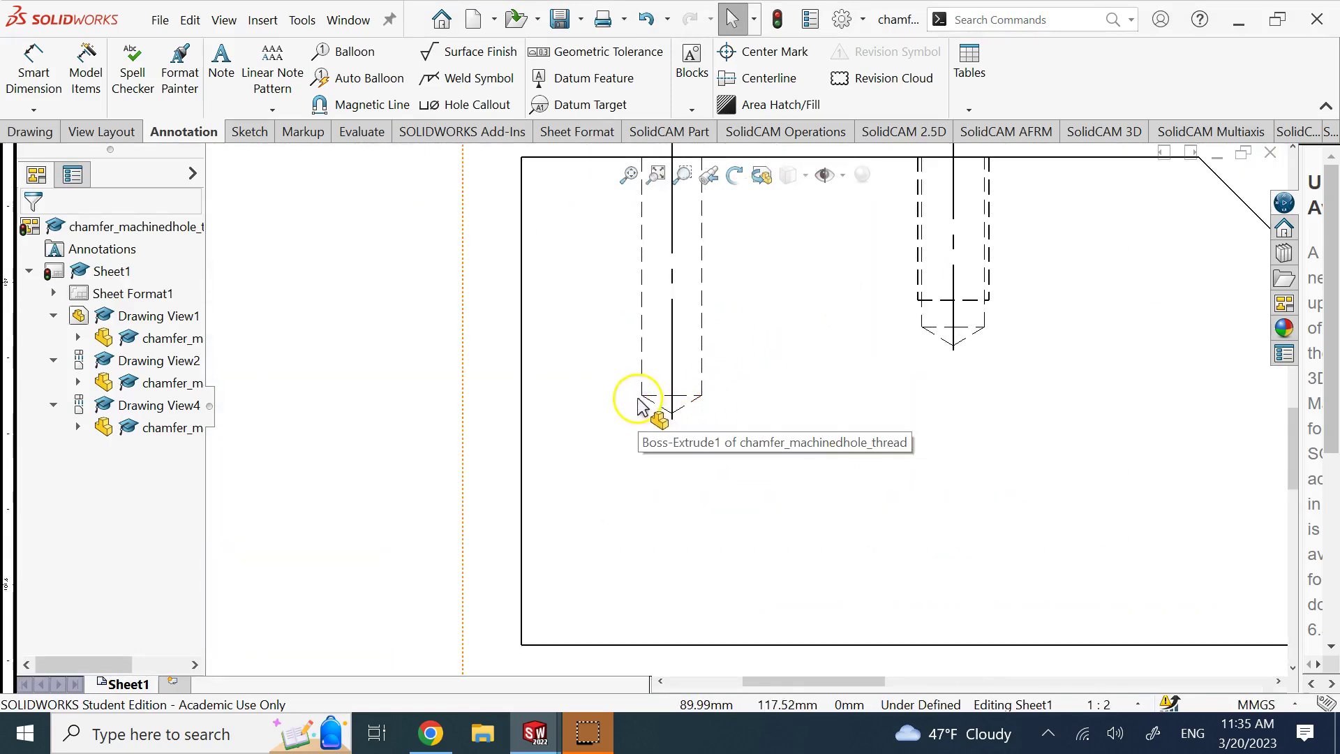
left_click(28, 81)
scroll(693, 419, "down", 3)
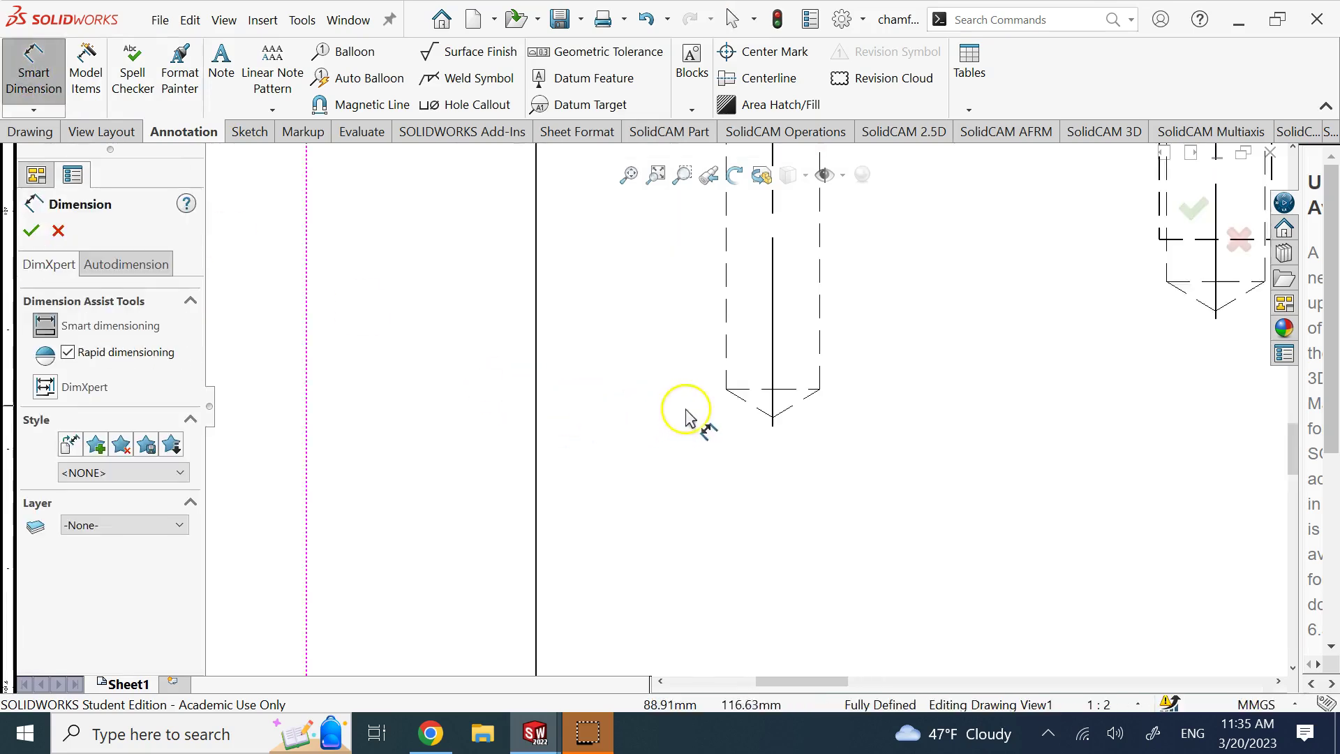
left_click(803, 415)
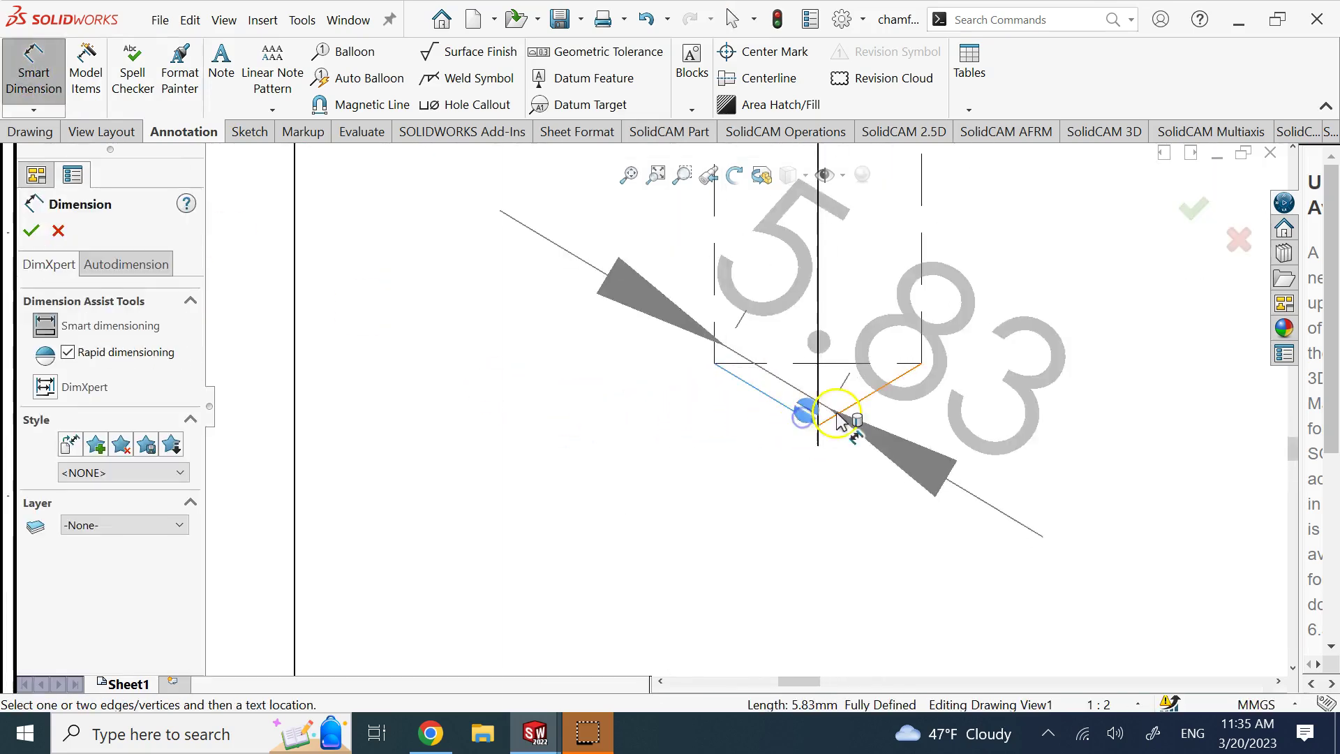
left_click(838, 414)
scroll(827, 352, "down", 1)
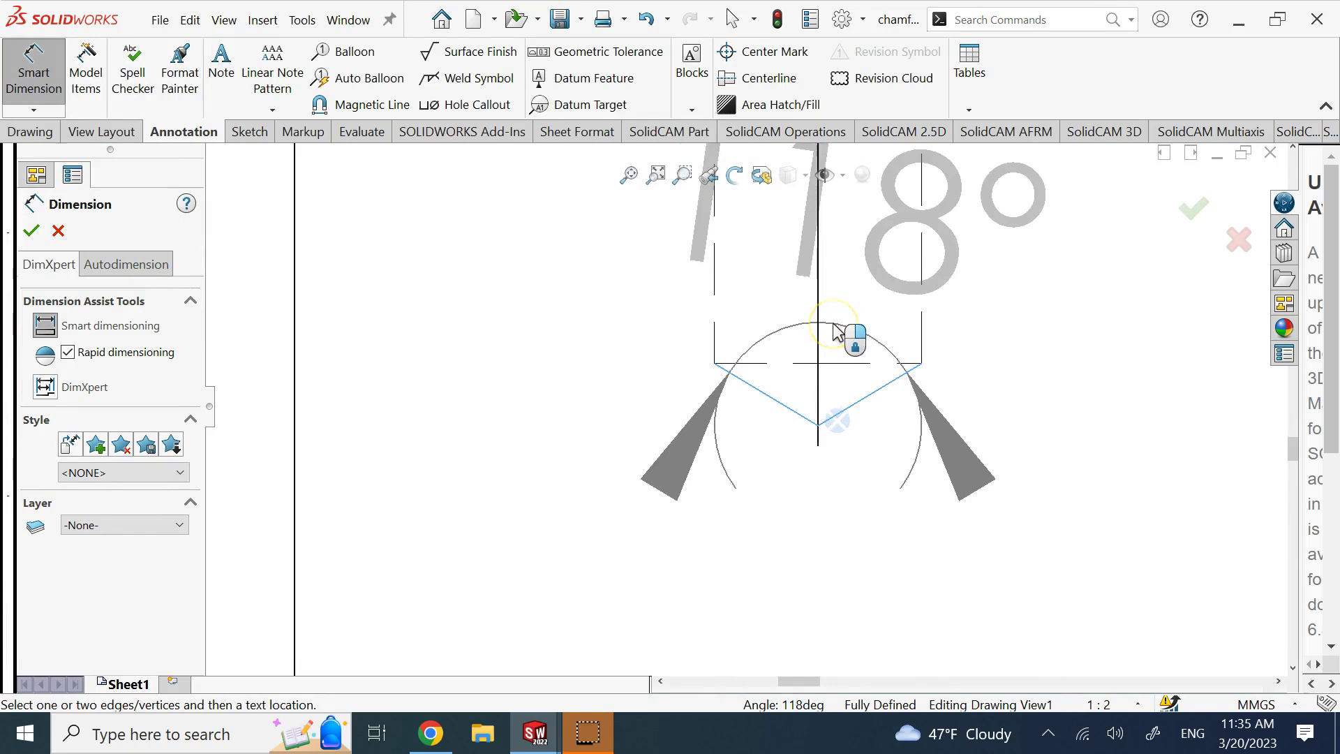
scroll(836, 332, "up", 2)
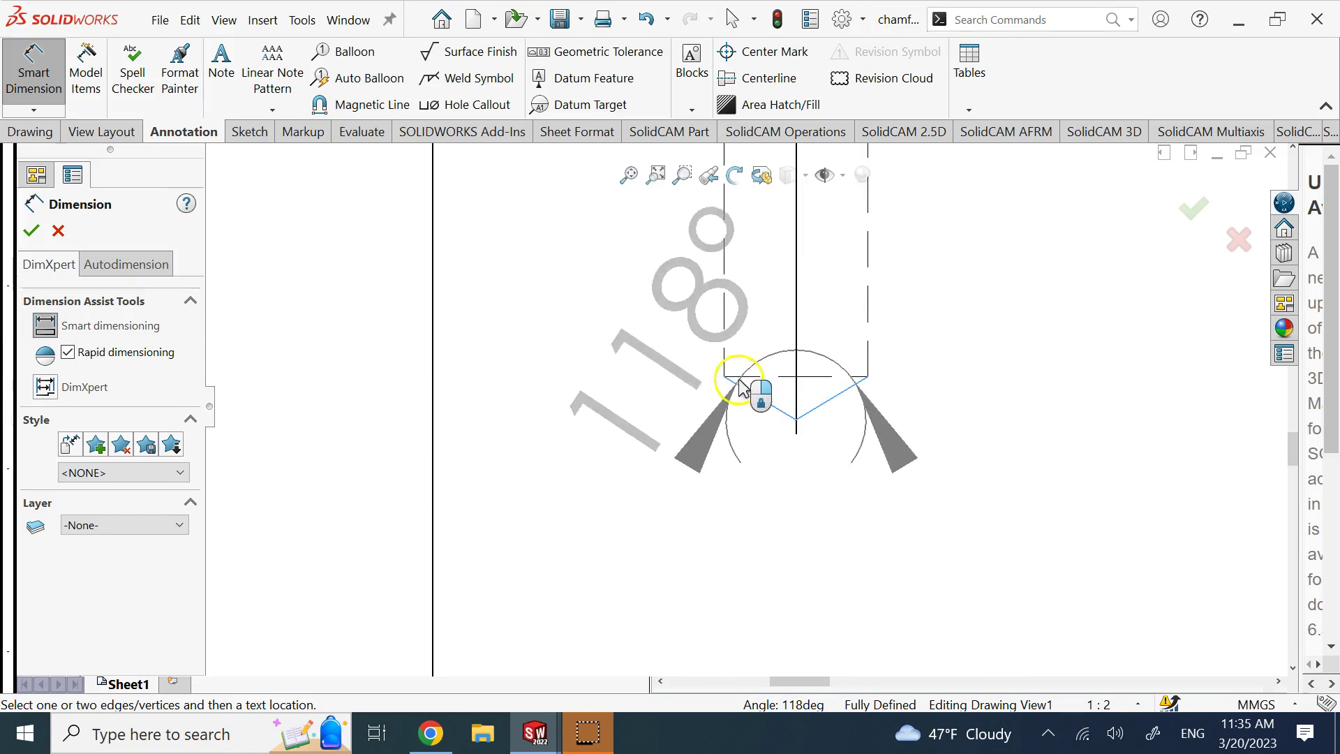
key("Escape")
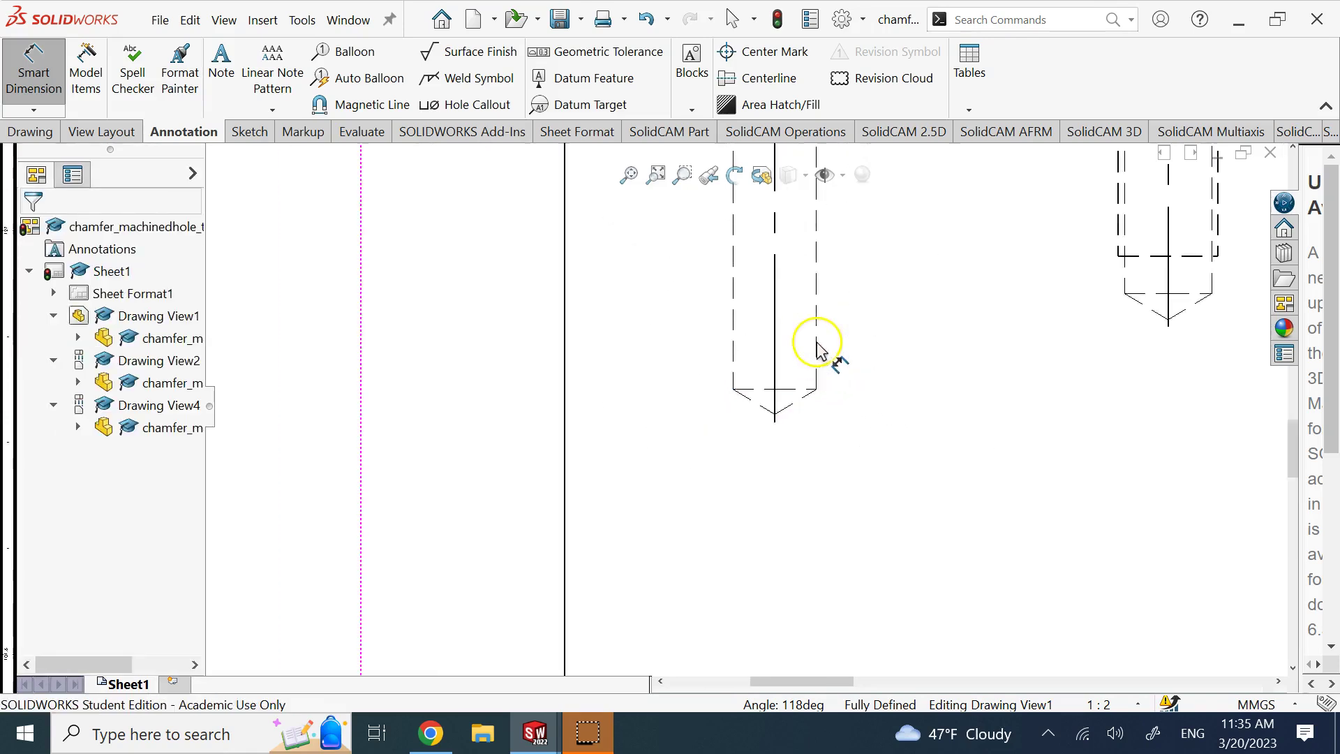
Examine how the dowel hole and the threaded hole are drawn in the front, top and isometric views
scroll(813, 353, "up", 4)
scroll(739, 353, "down", 5)
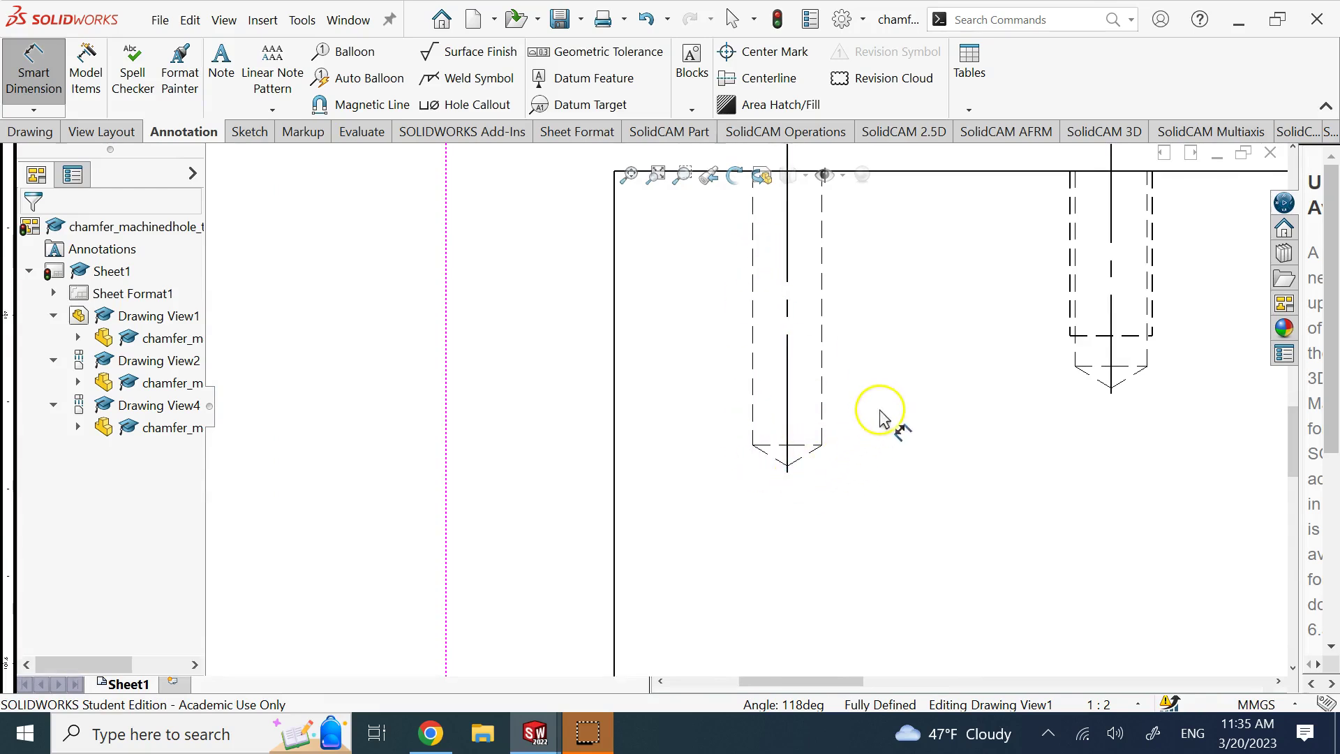
scroll(888, 431, "up", 8)
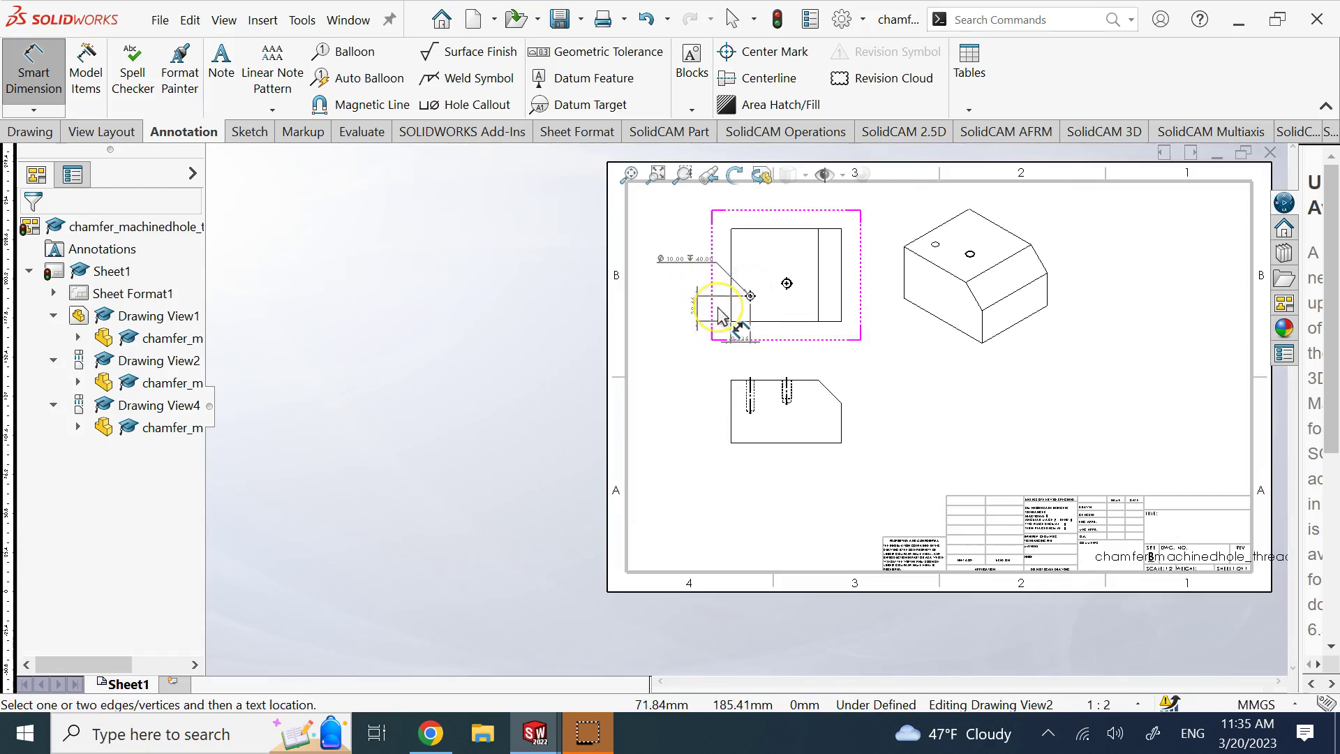
scroll(722, 316, "down", 10)
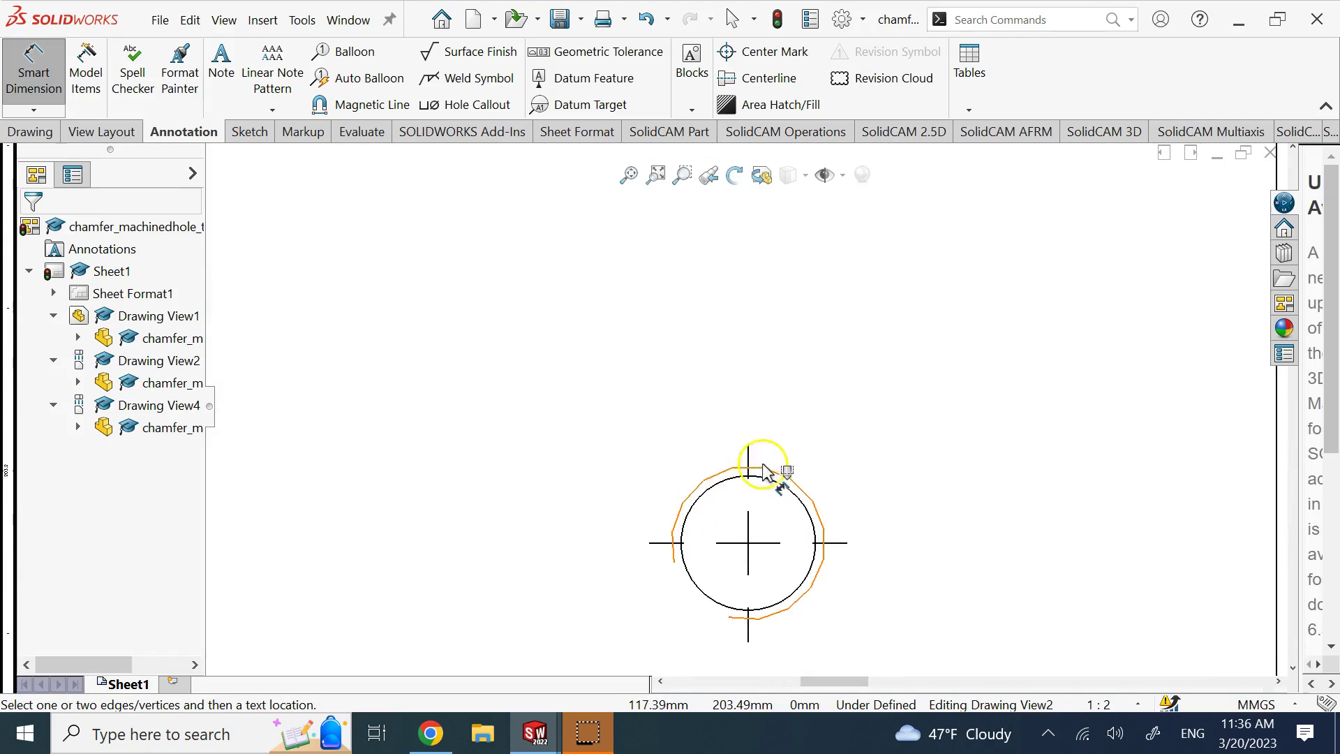
scroll(808, 444, "up", 10)
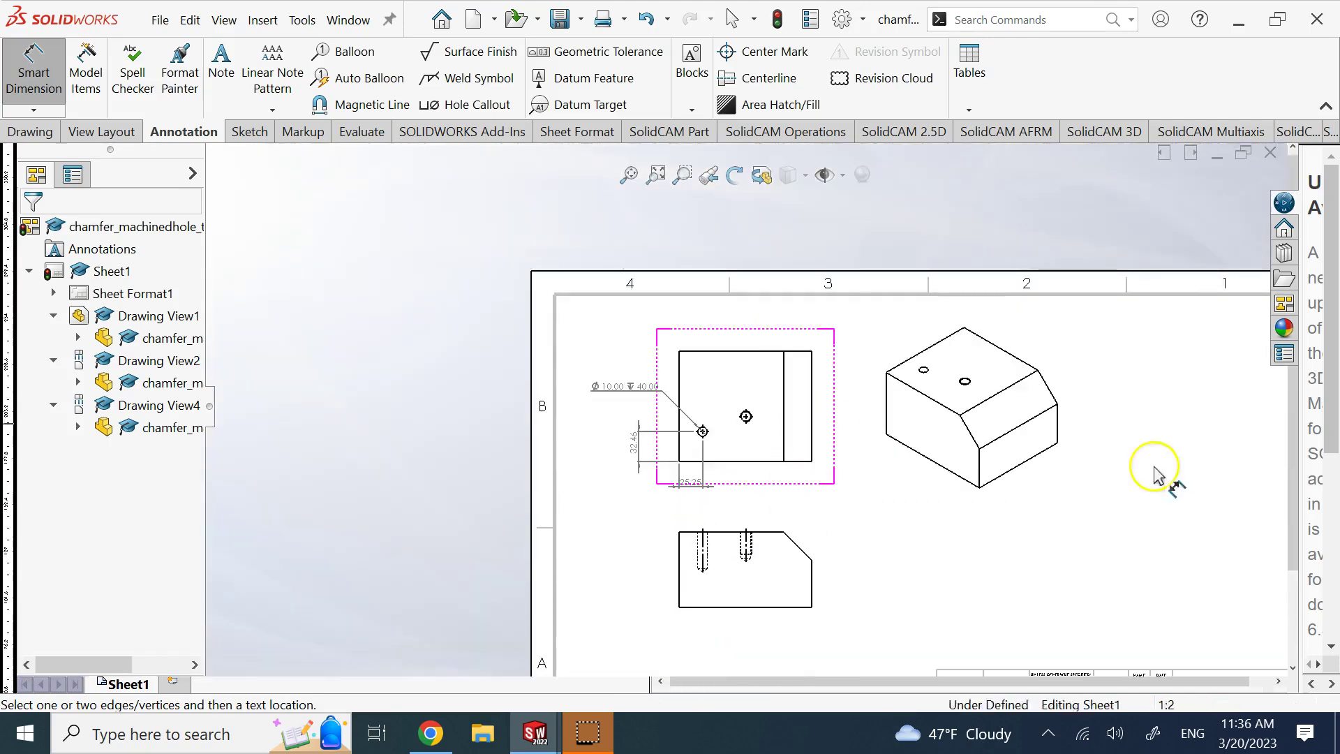
scroll(936, 384, "down", 3)
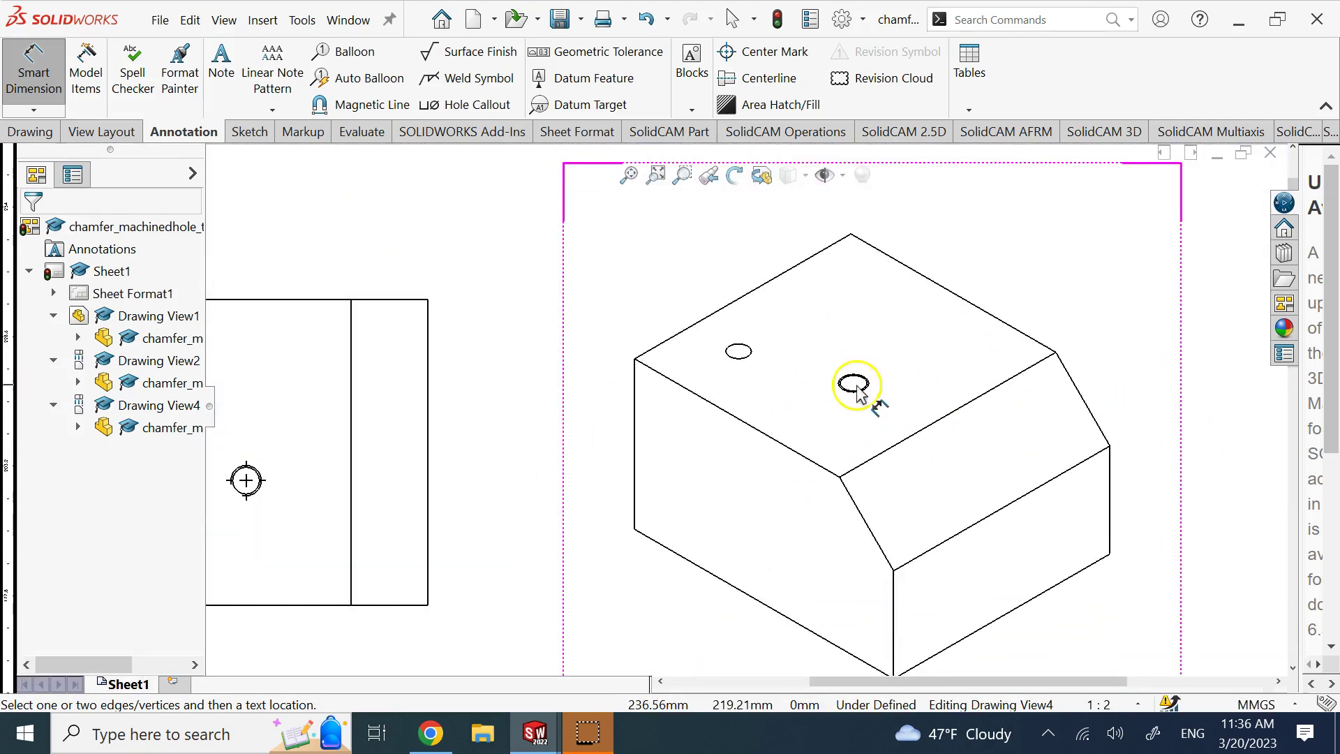
scroll(450, 434, "up", 5)
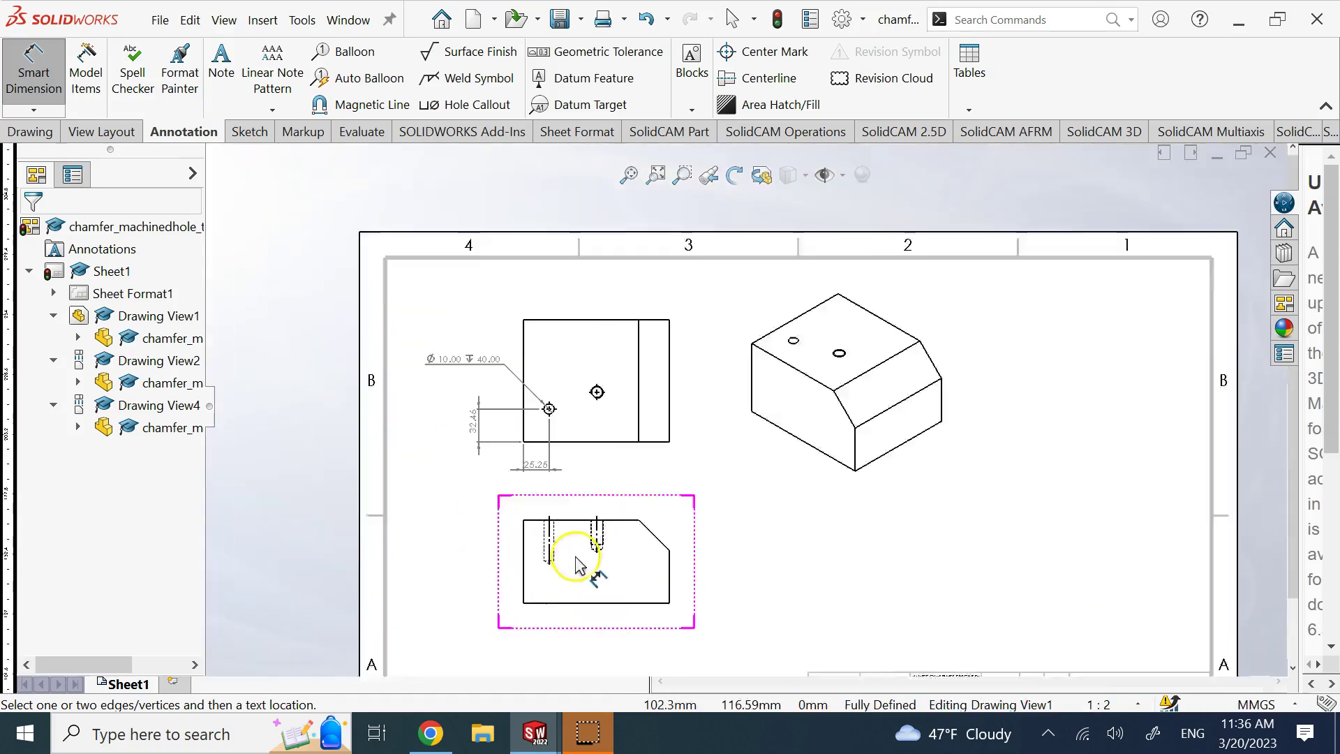
Measure the length of the threaded hole's drilled wall in the front view without placing a dimension
scroll(656, 499, "down", 8)
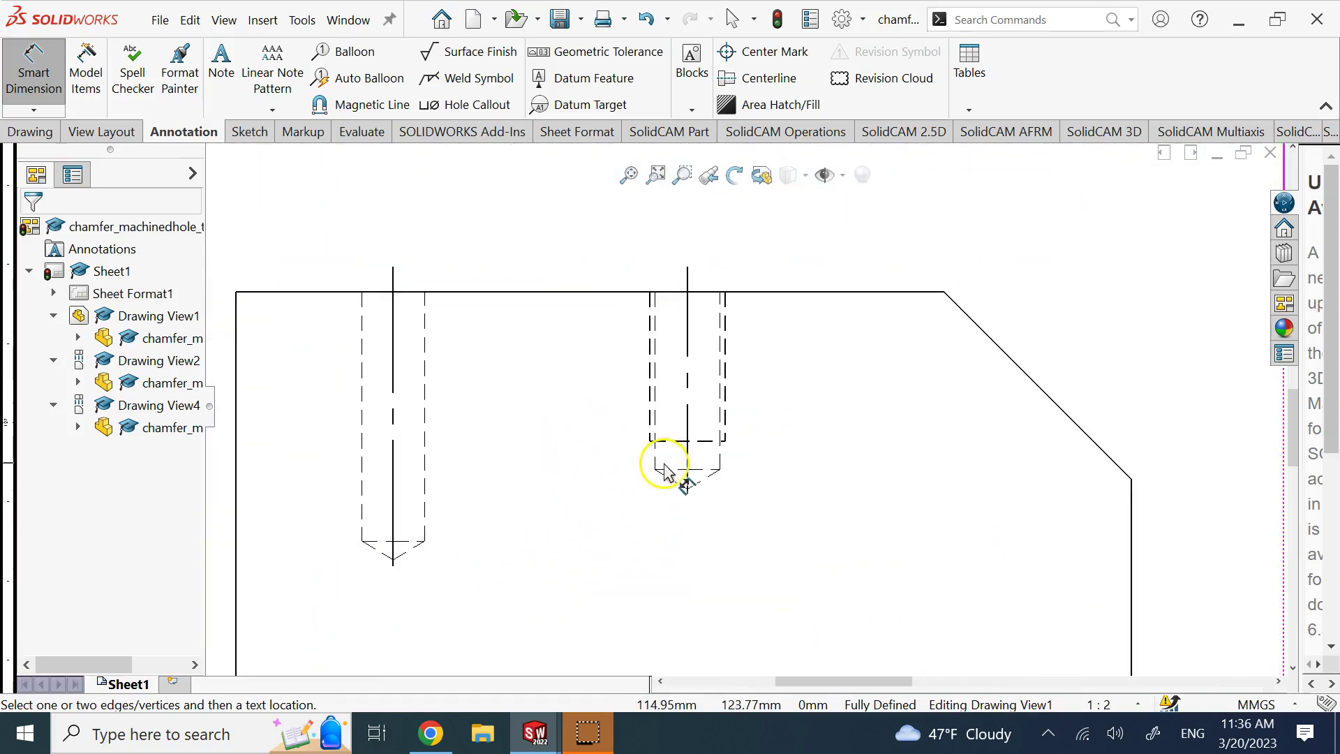
left_click(758, 452)
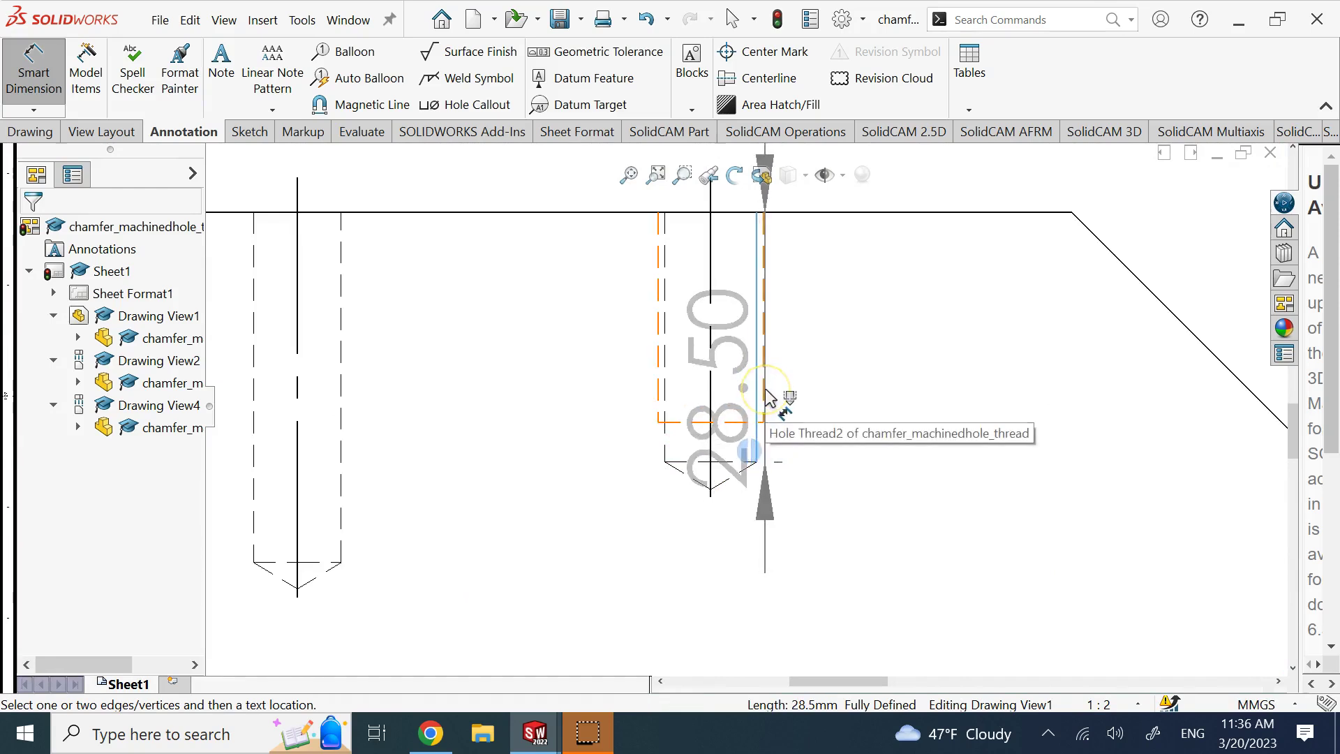
key("Escape")
scroll(770, 398, "up", 5)
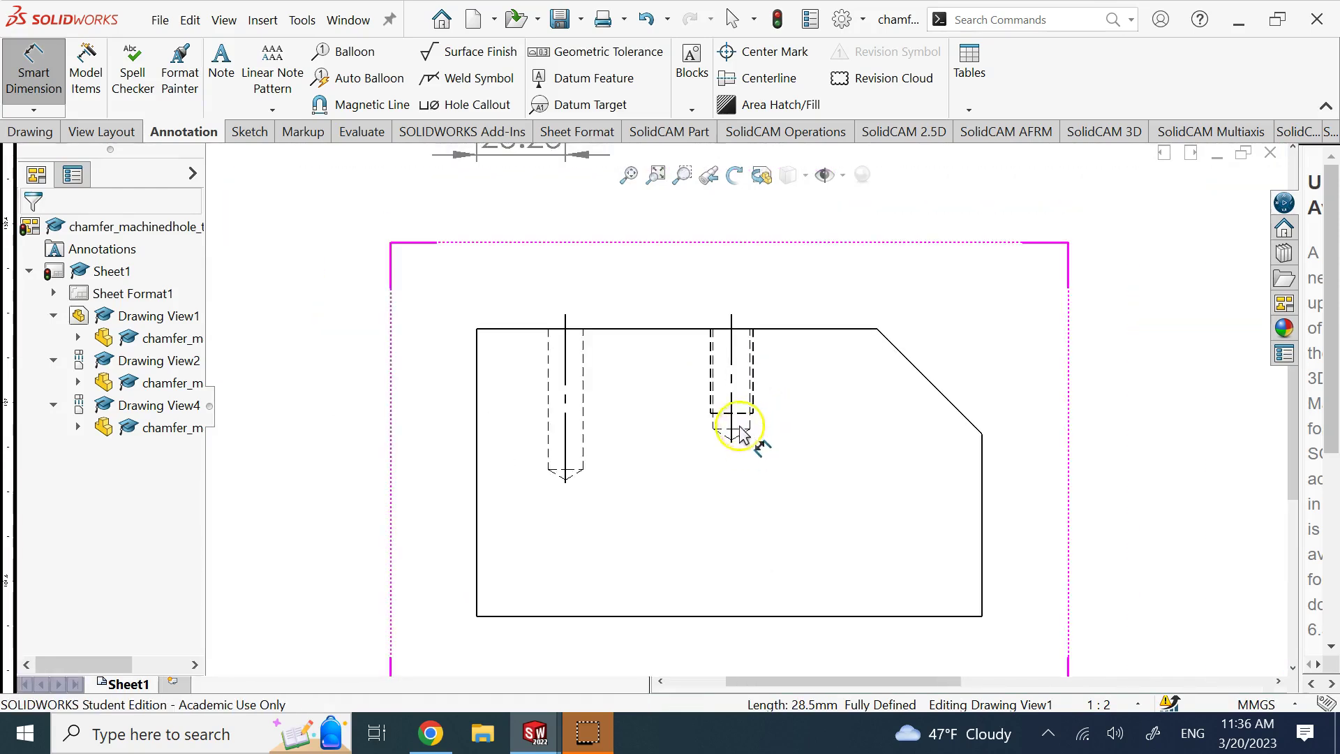
Dimension the vertical distance from the threaded hole's center to the block's lower edge in the top view, placed right of the view
scroll(740, 434, "up", 2)
scroll(830, 244, "up", 3)
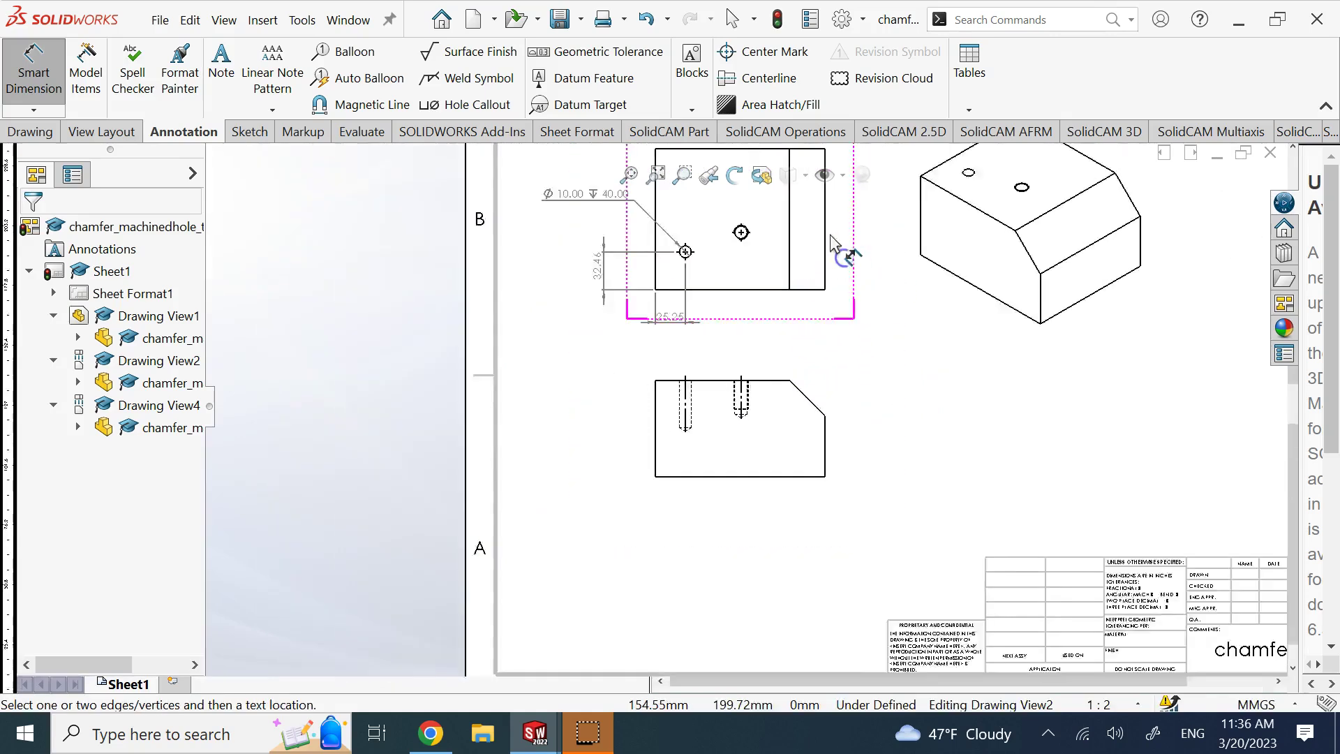
scroll(763, 280, "down", 5)
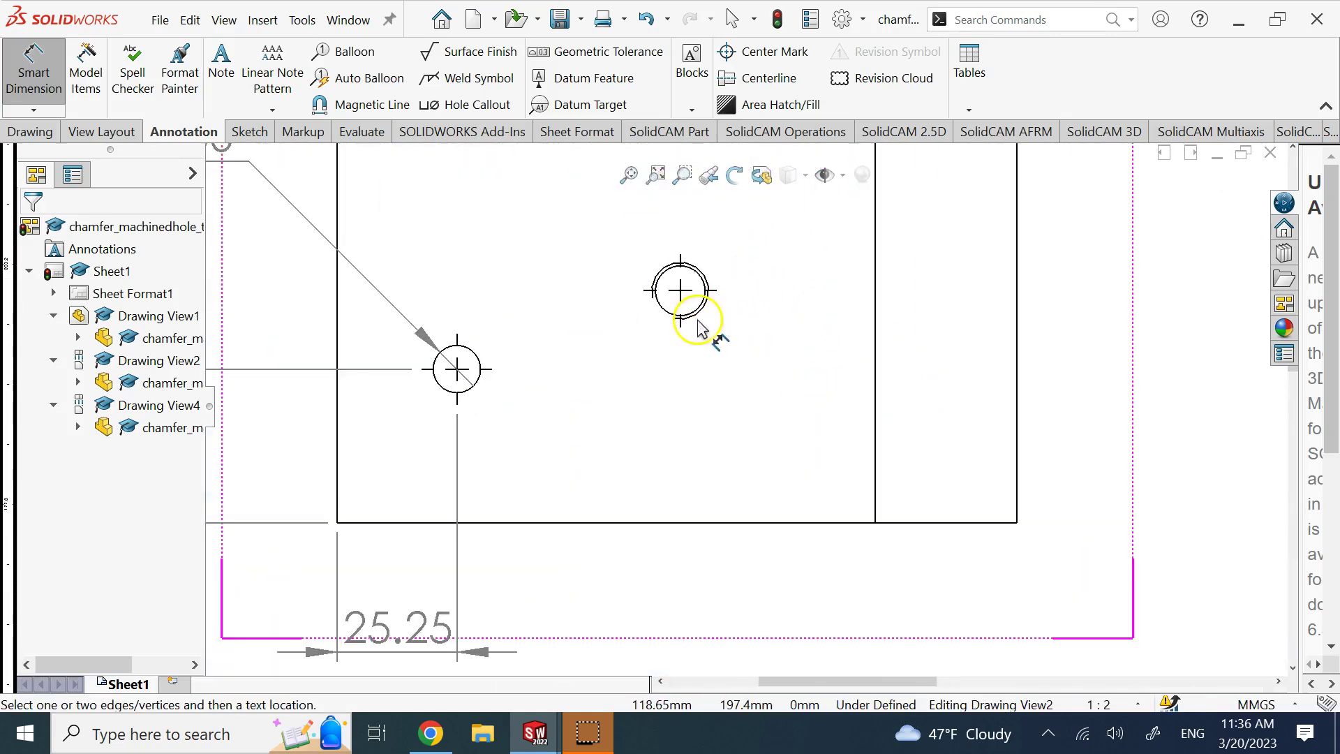
scroll(698, 328, "up", 3)
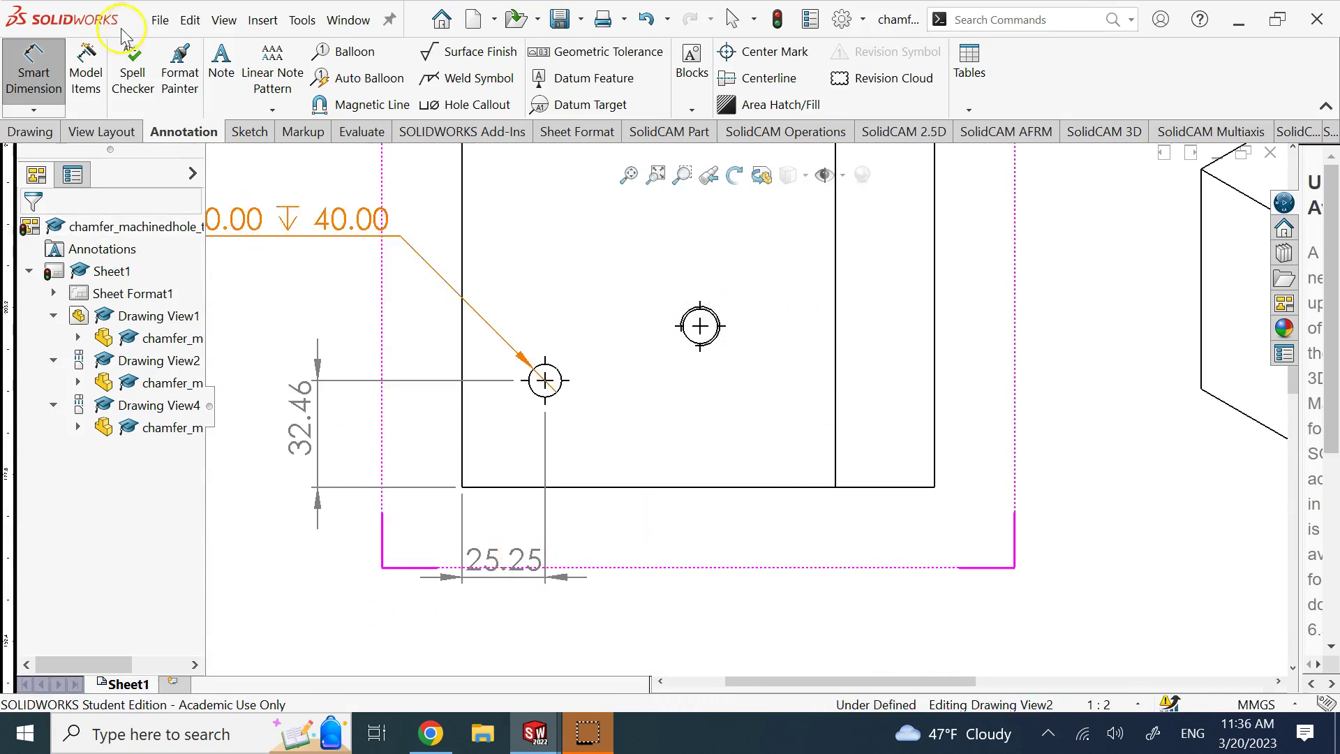
left_click(708, 335)
left_click(716, 487)
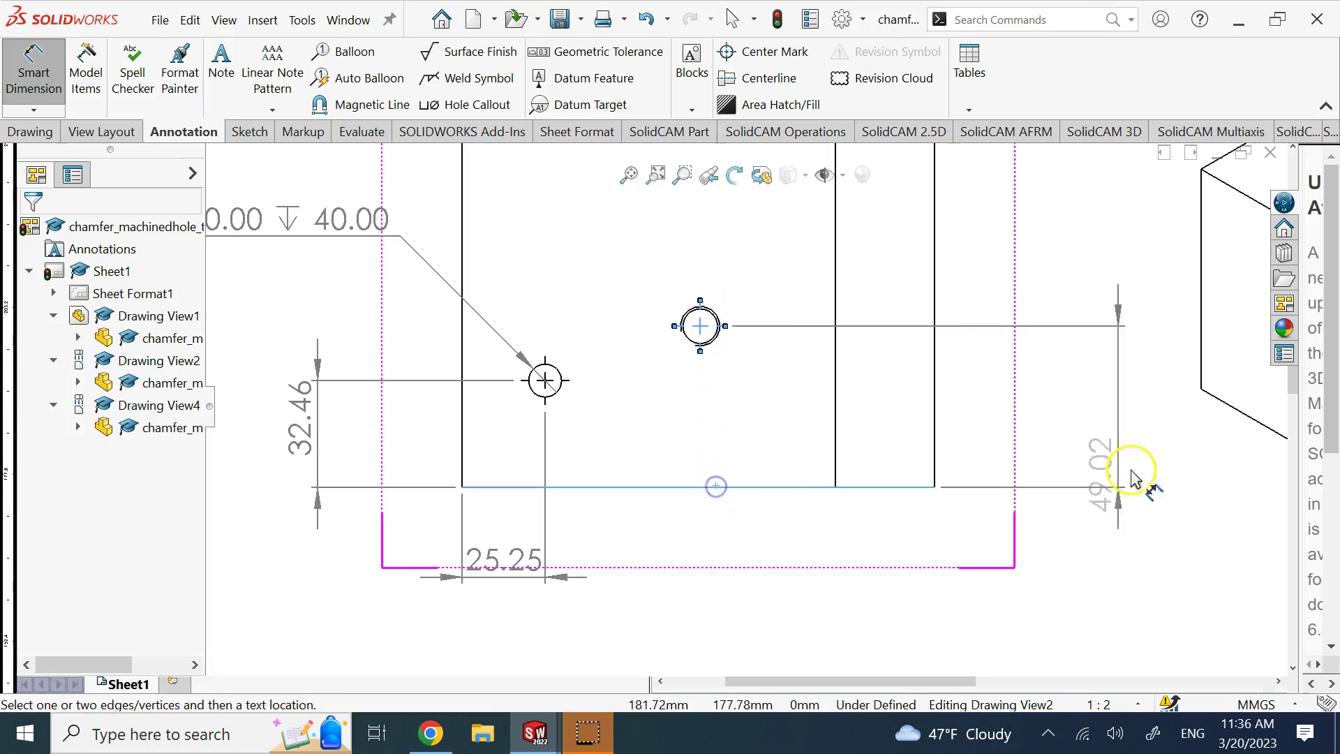
left_click(1078, 436)
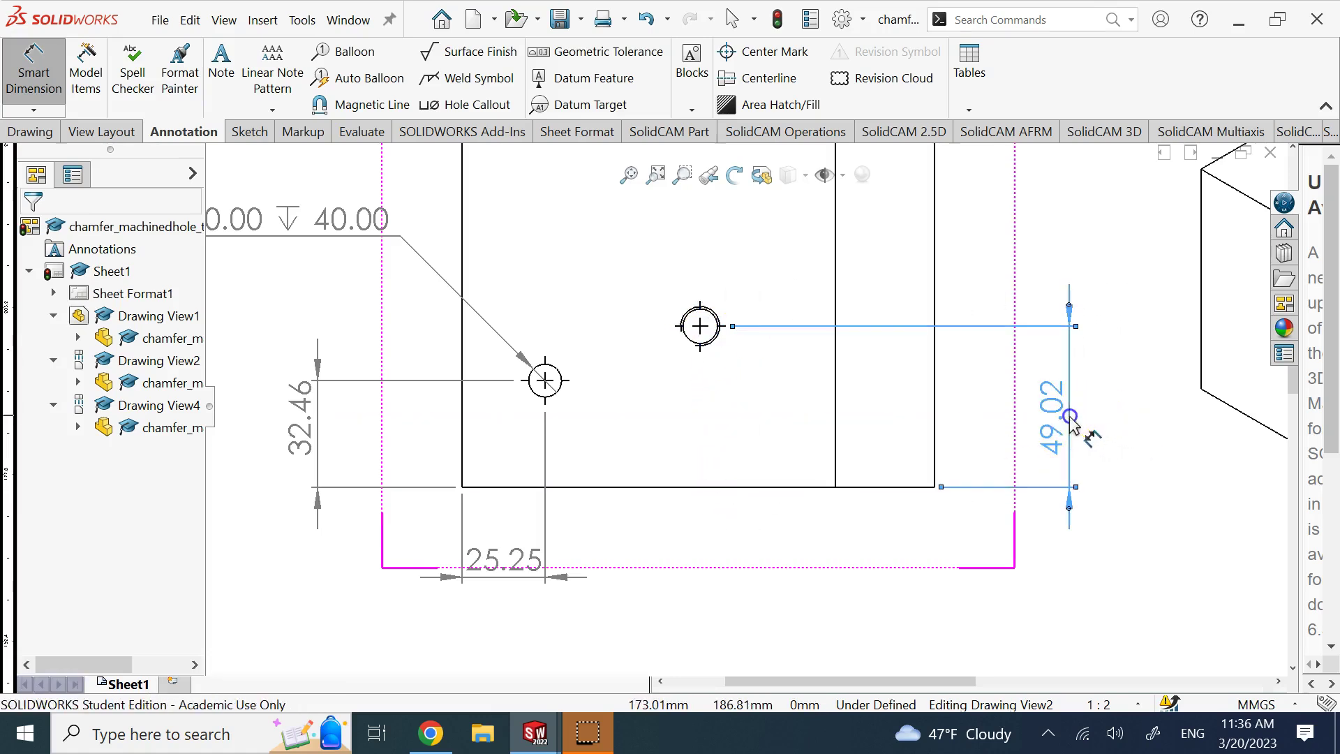
Dimension the horizontal distance from the threaded hole's center to the chamfer edge line in the top view, placed below the view
left_click(701, 346)
left_click(841, 418)
left_click(784, 534)
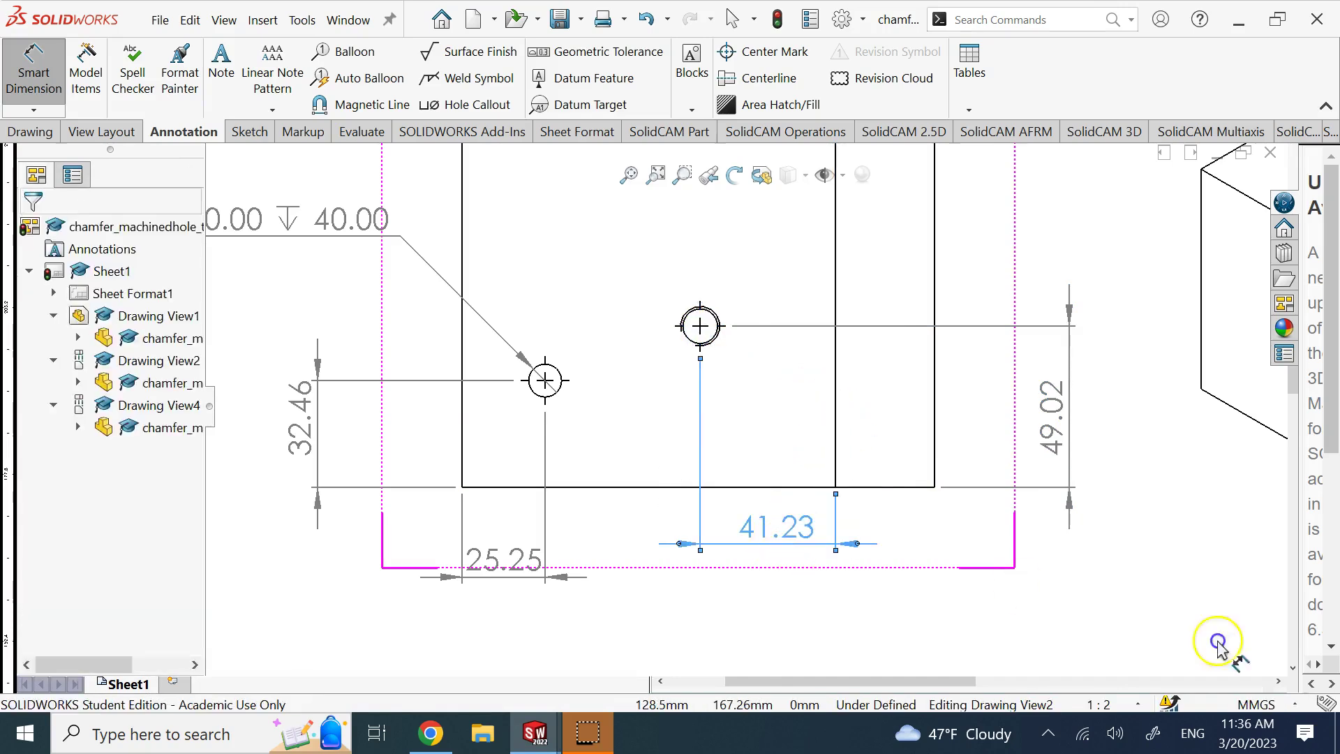
left_click(1218, 642)
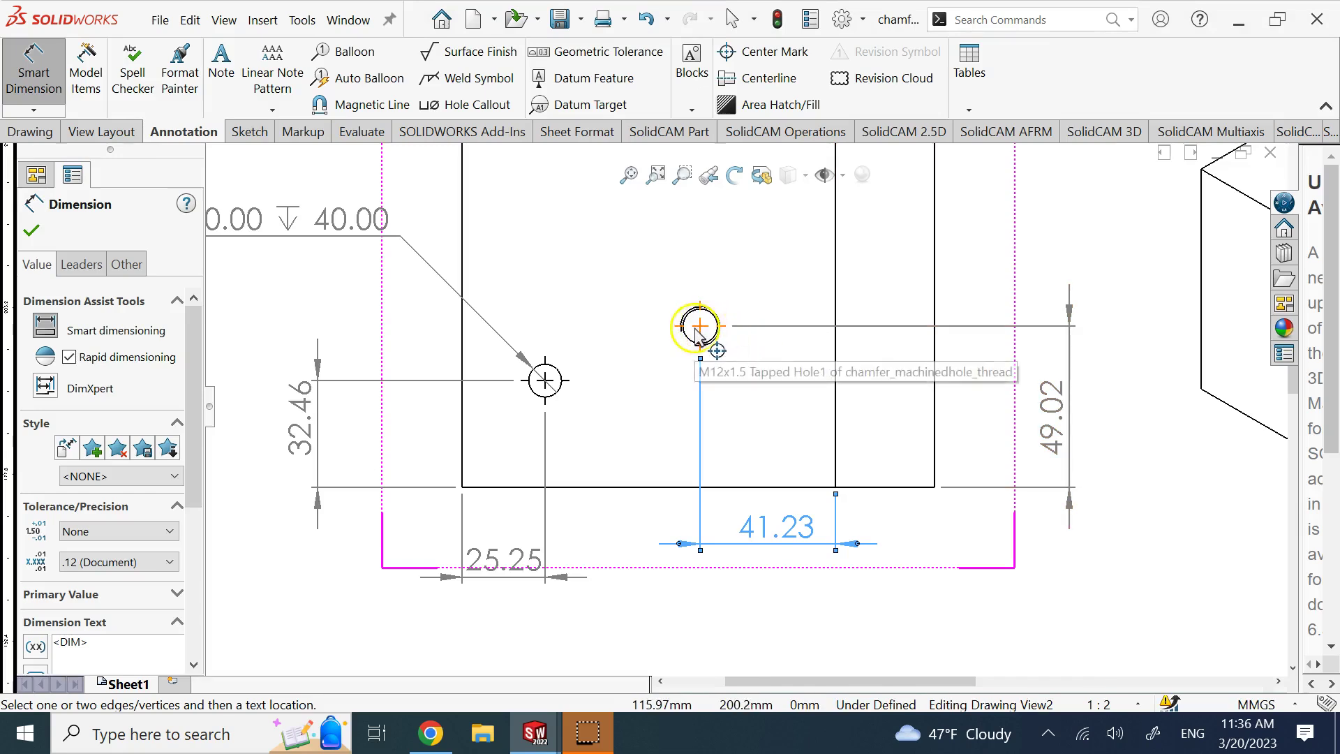
key("Escape")
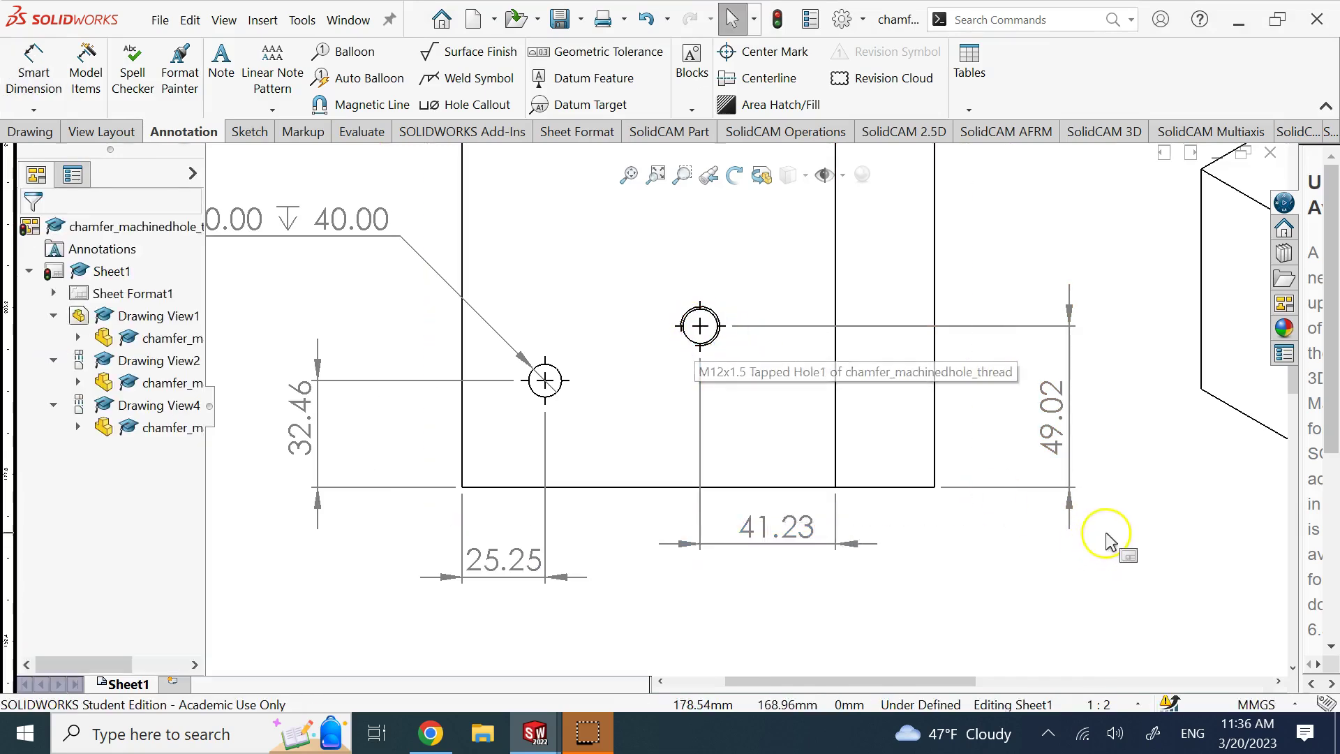
Examine the threaded hole's cosmetic thread and drilled bottom in the top and front views
scroll(722, 272, "down", 5)
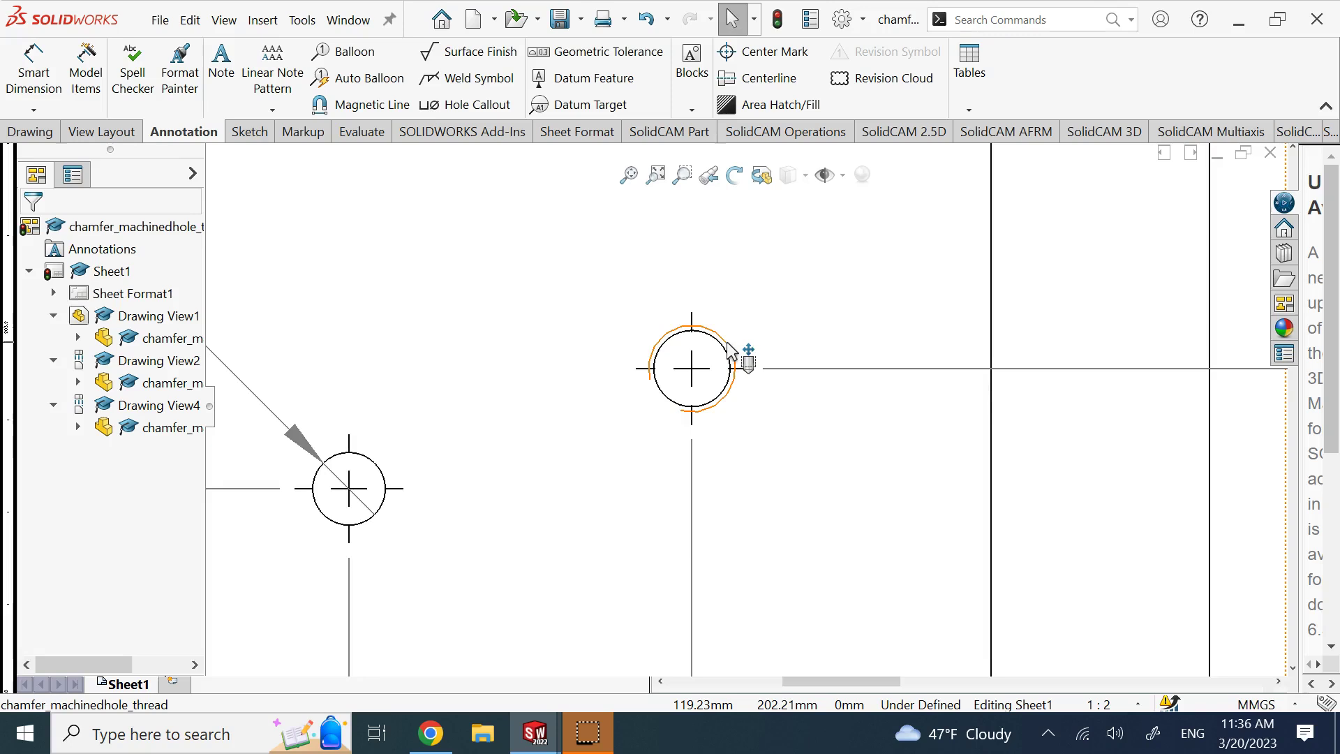
scroll(730, 349, "up", 3)
scroll(796, 551, "up", 2)
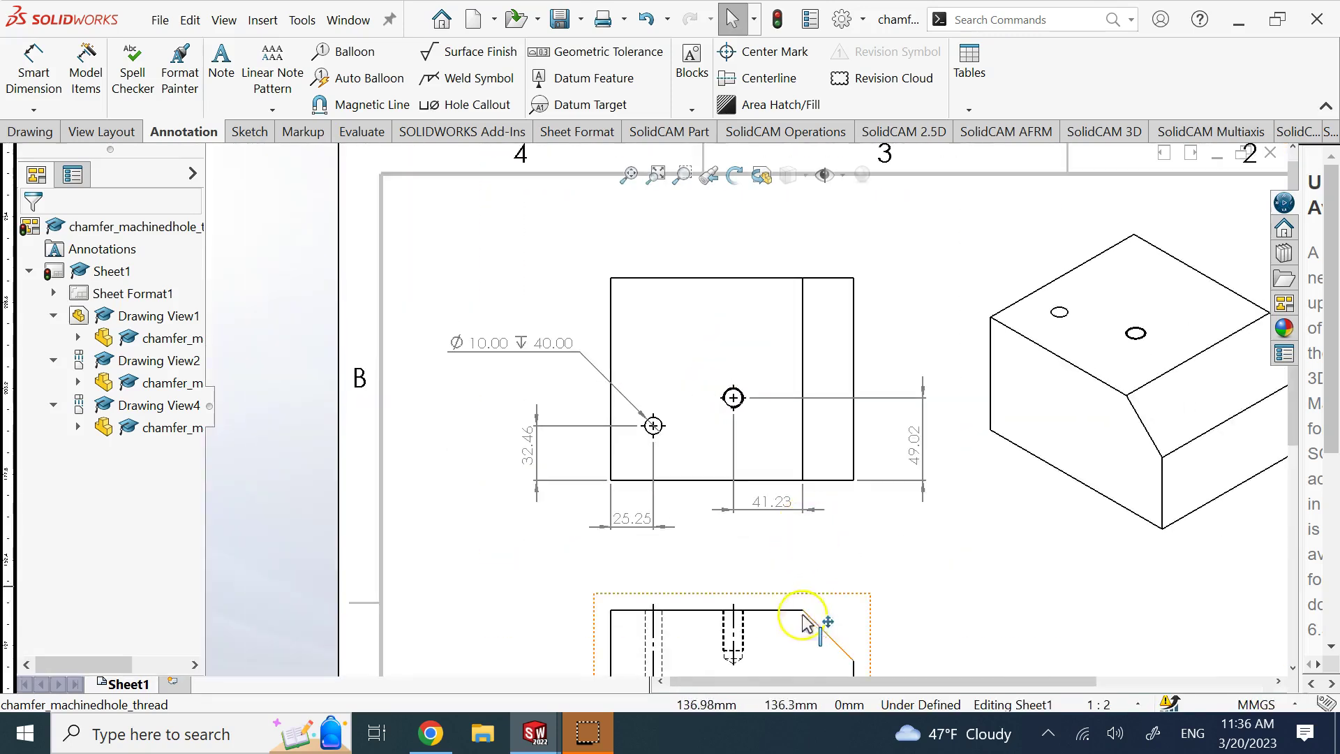
scroll(764, 633, "down", 6)
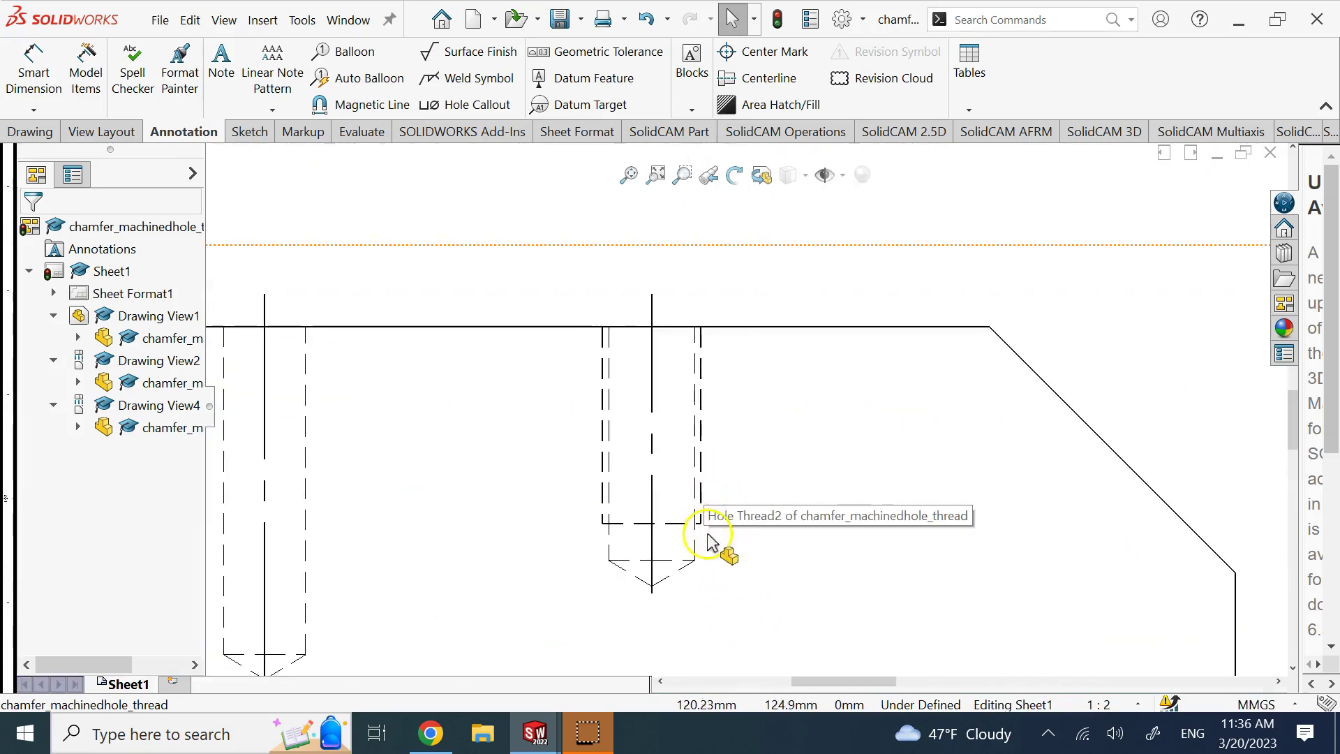
left_click(695, 551)
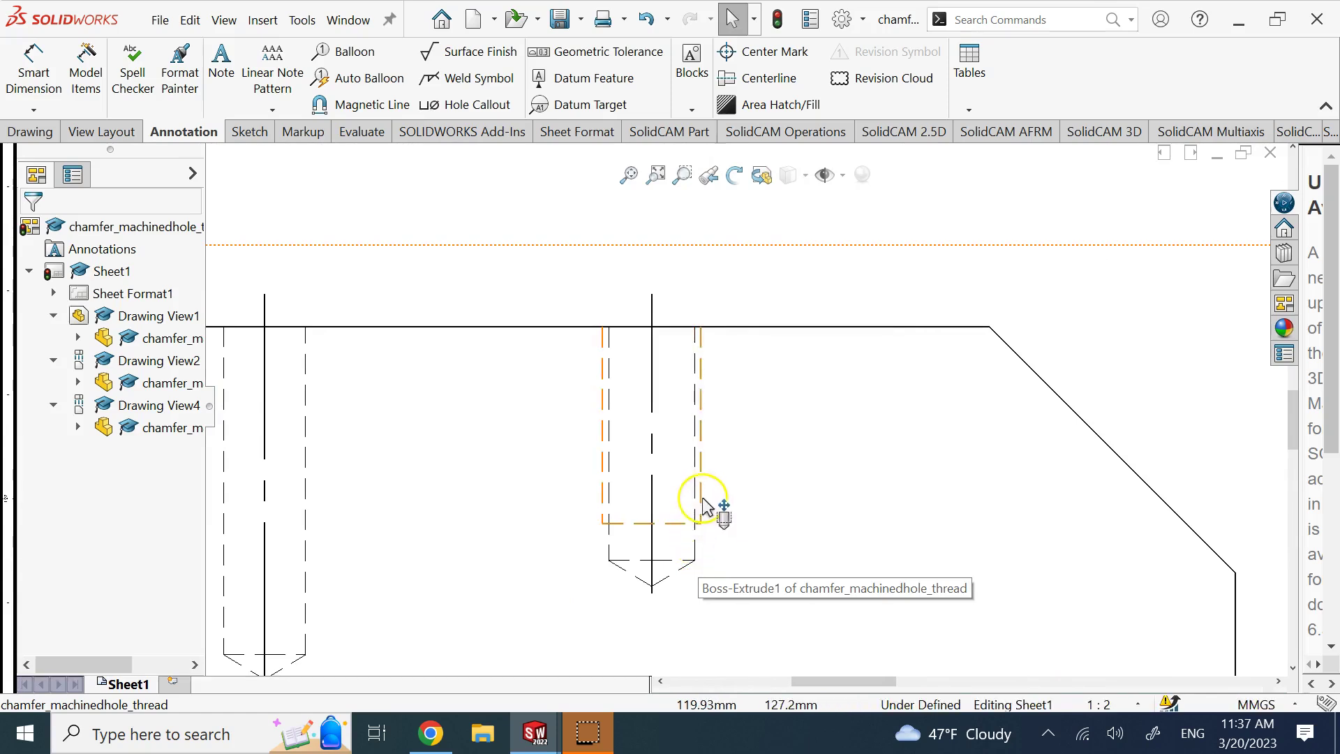
scroll(750, 412, "up", 6)
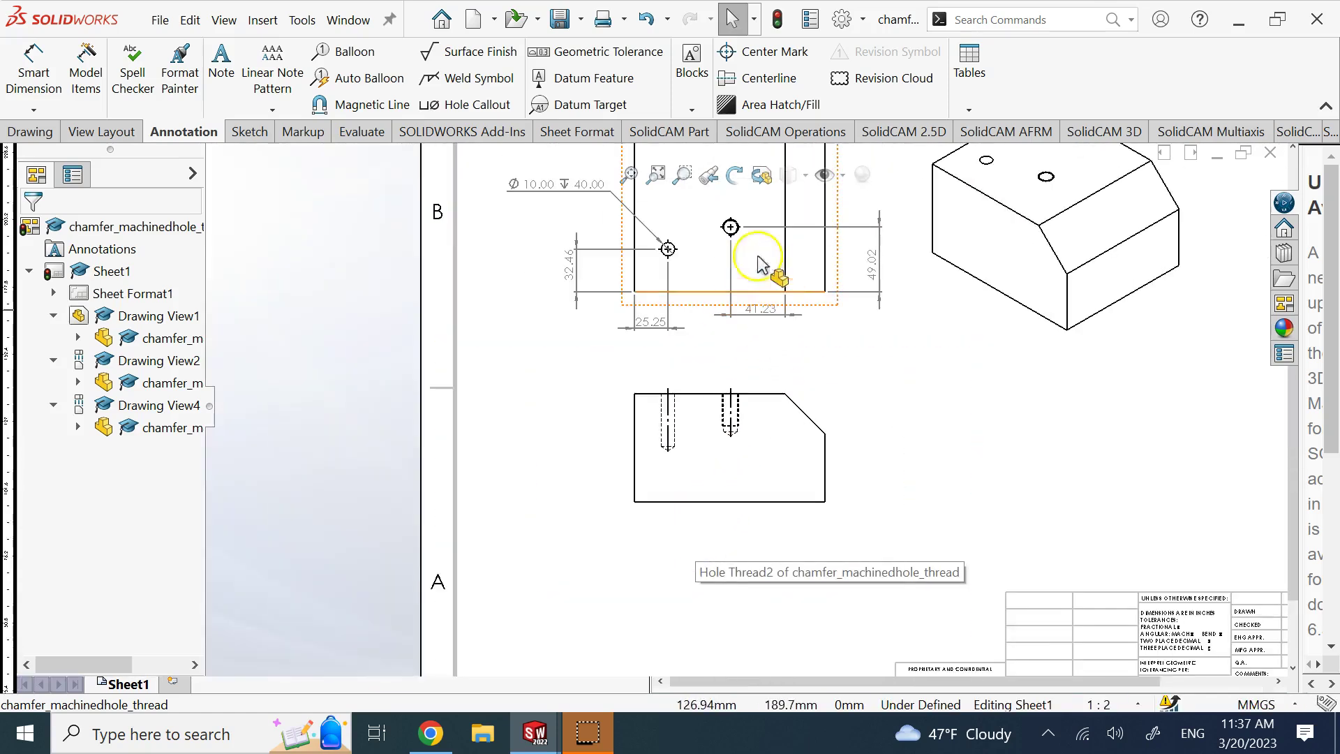
Compare the threaded hole's drilled circle with its cosmetic thread arc in the top view
scroll(712, 202, "down", 1)
scroll(719, 209, "down", 1)
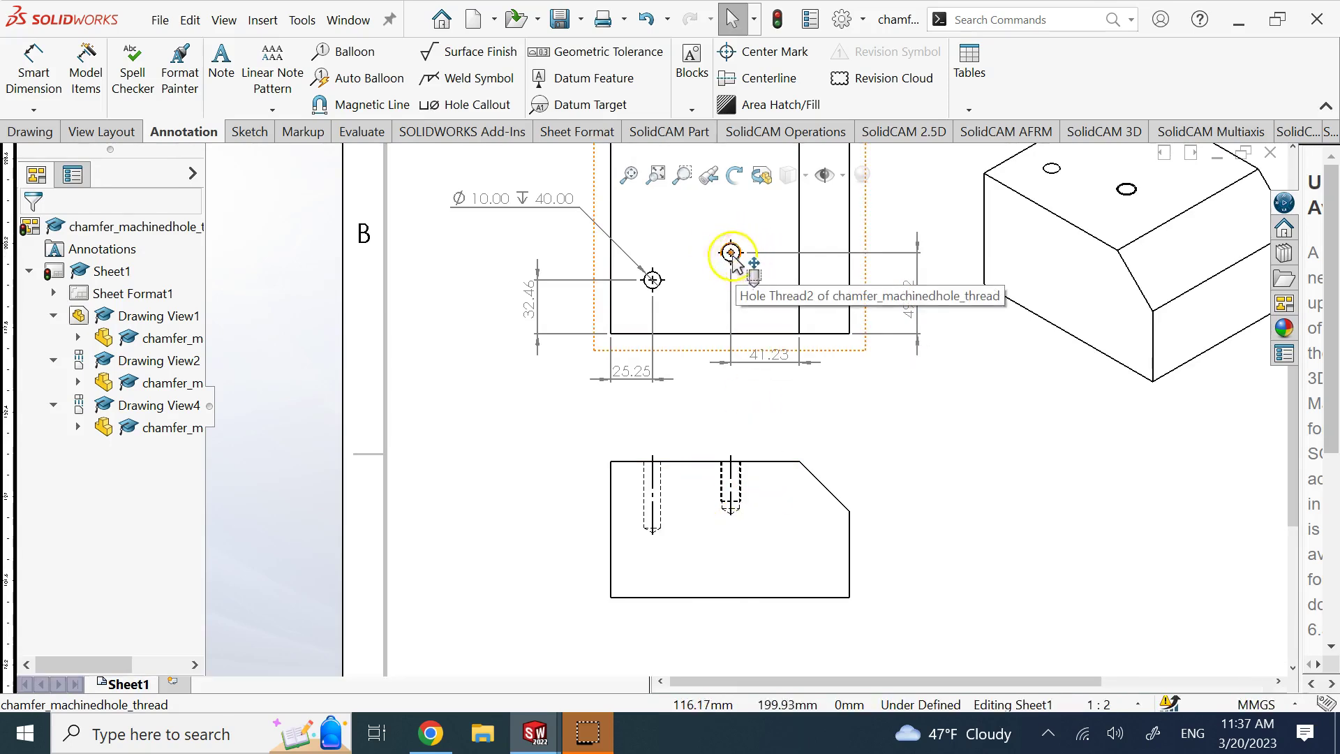
scroll(731, 254, "up", 5)
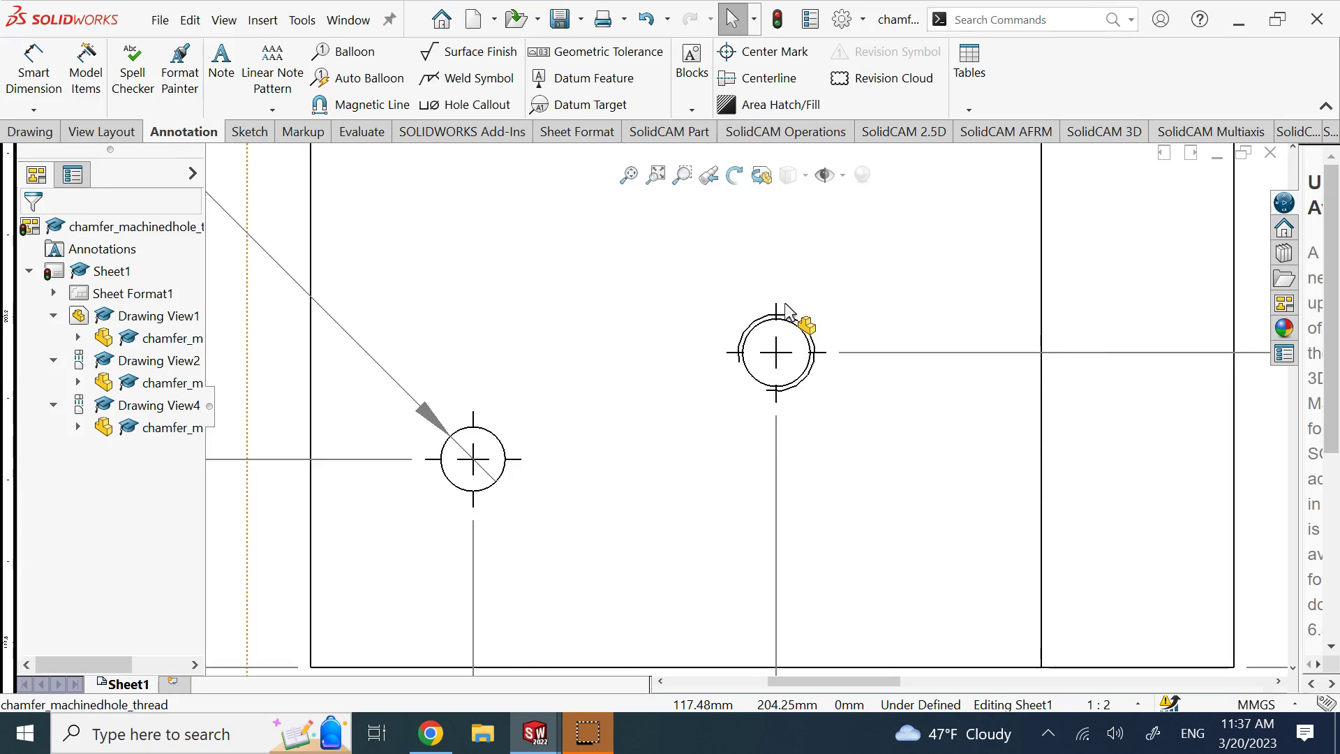
left_click(796, 330)
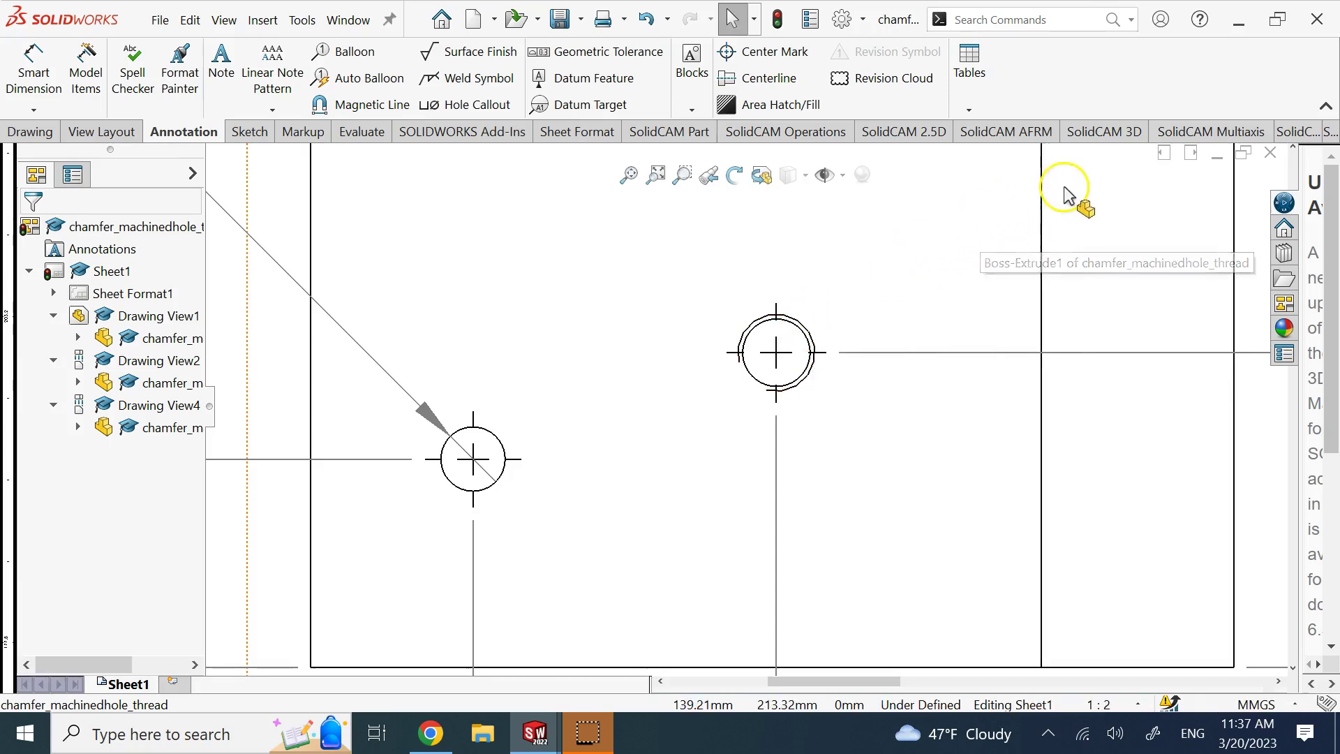
left_click(790, 328)
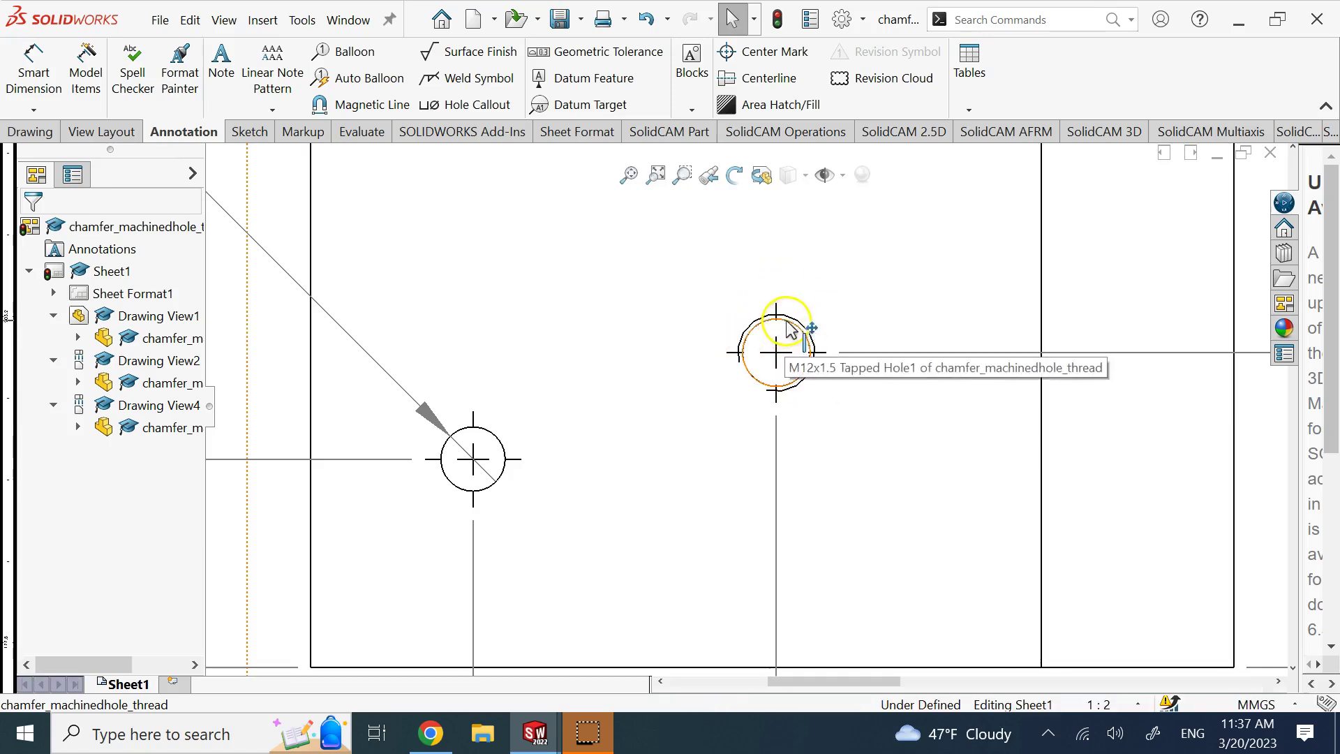
left_click(481, 112)
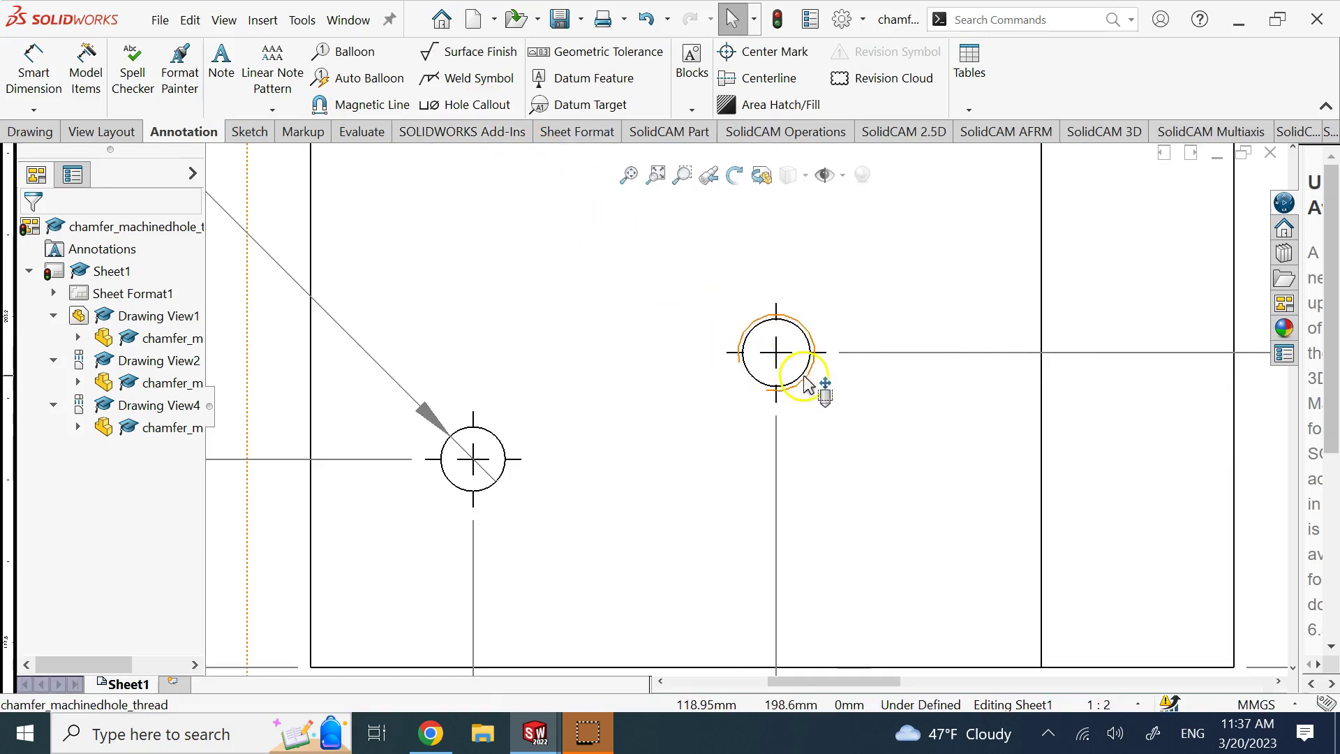
scroll(942, 514, "up", 3)
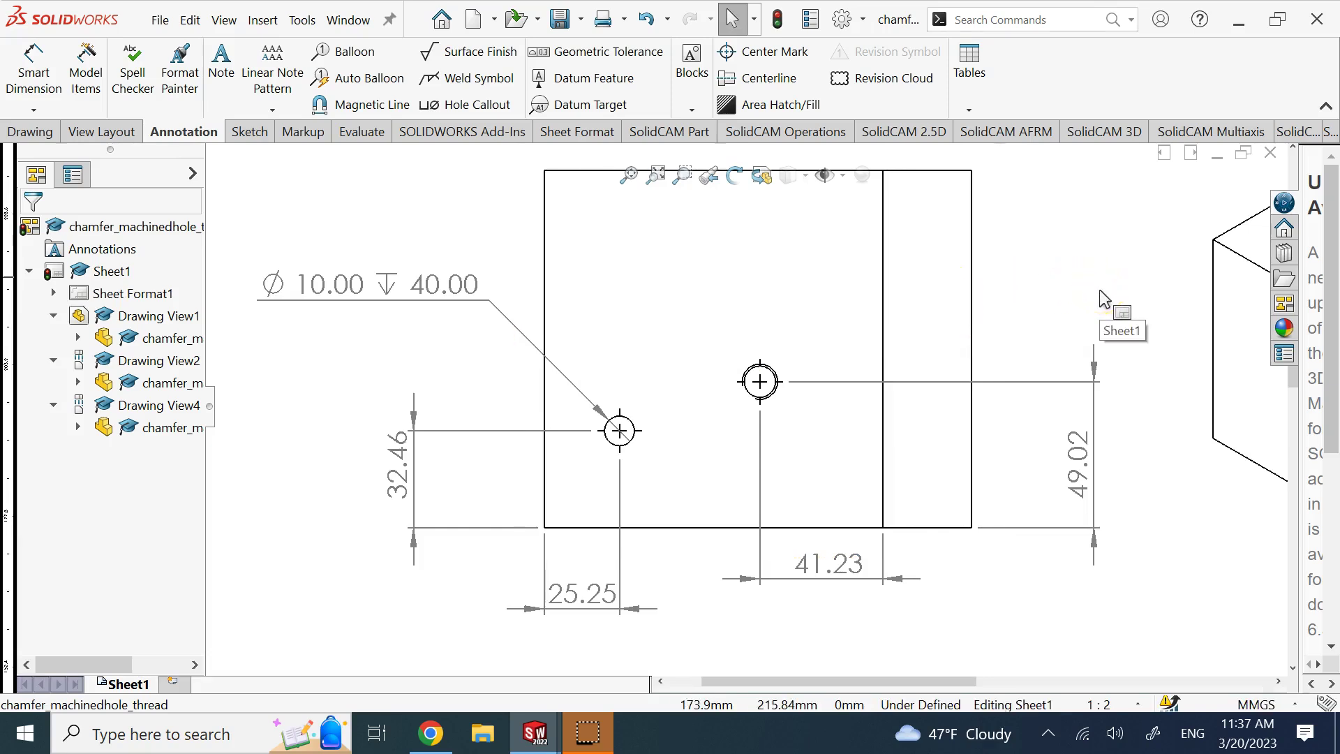
Add a hole callout to the threaded hole in the top view, placed outside the block's upper-right corner
left_click(450, 109)
left_click(774, 375)
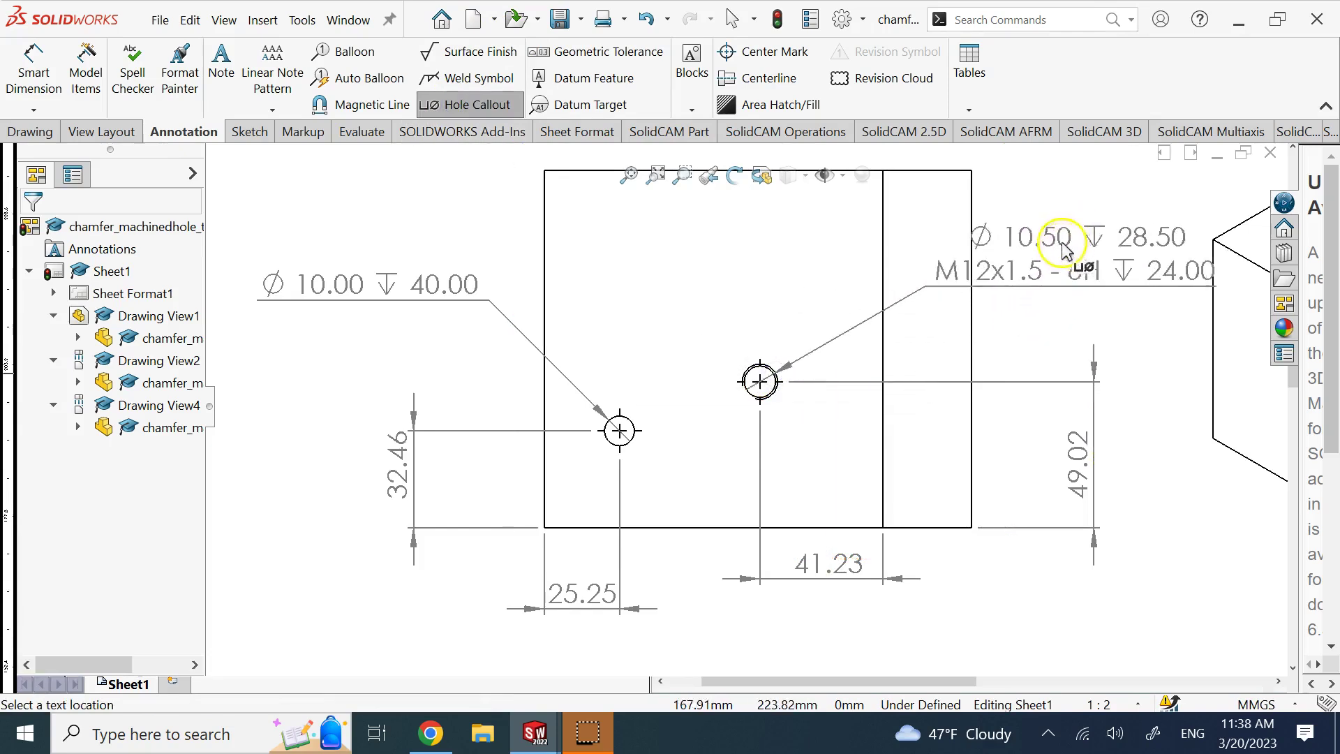
scroll(1012, 260, "up", 2)
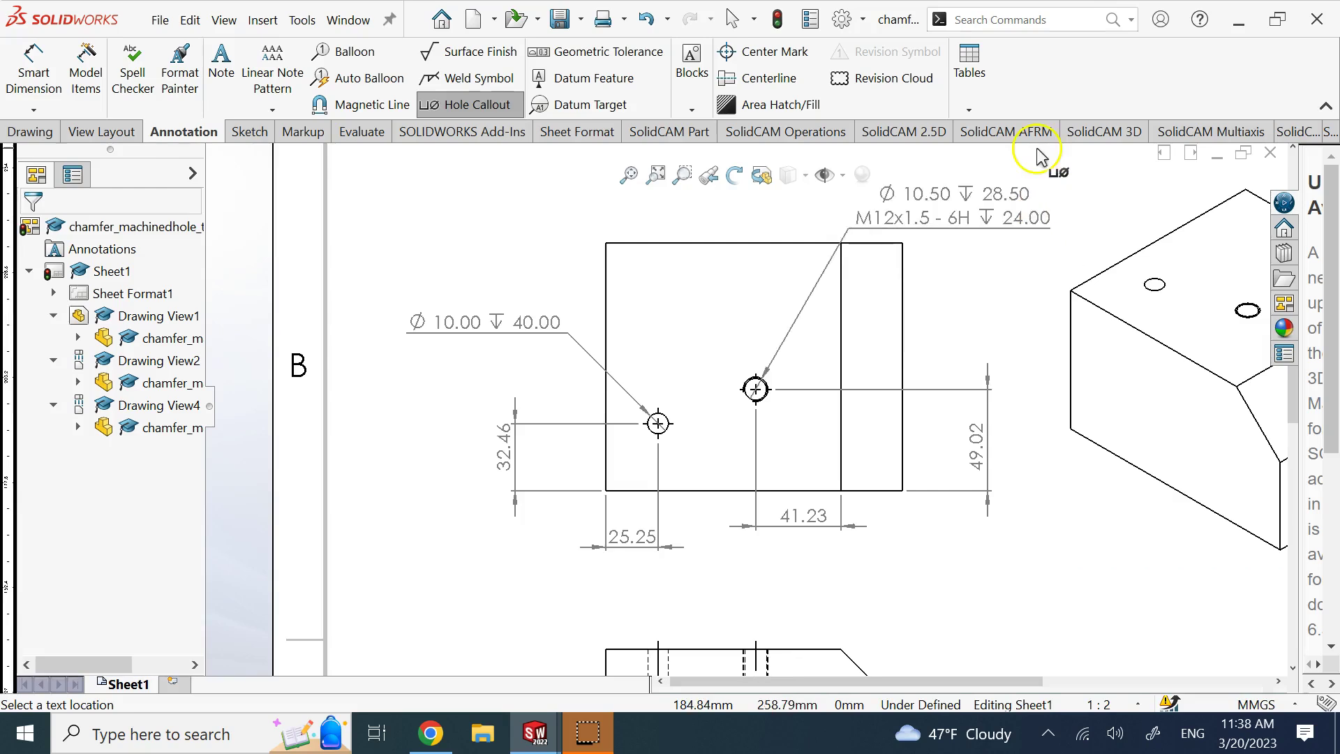
scroll(1071, 223, "down", 1)
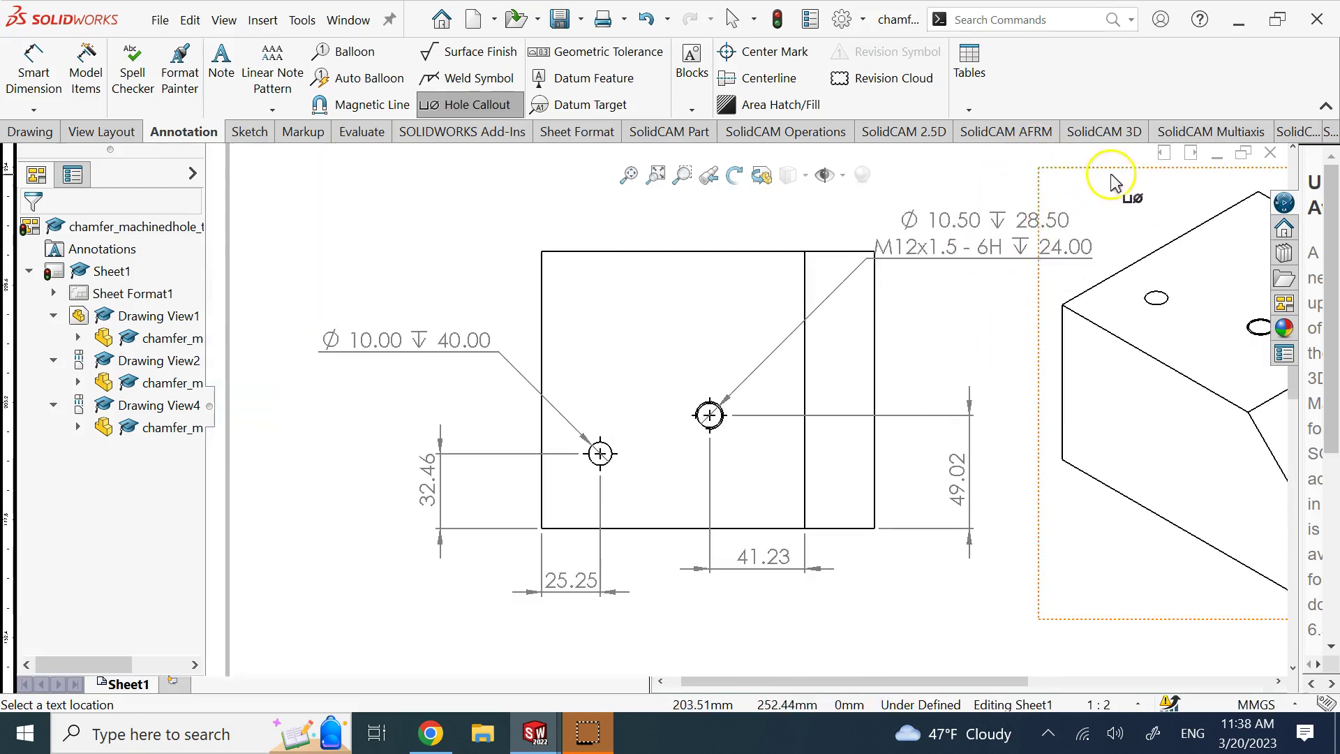
left_click(1134, 175)
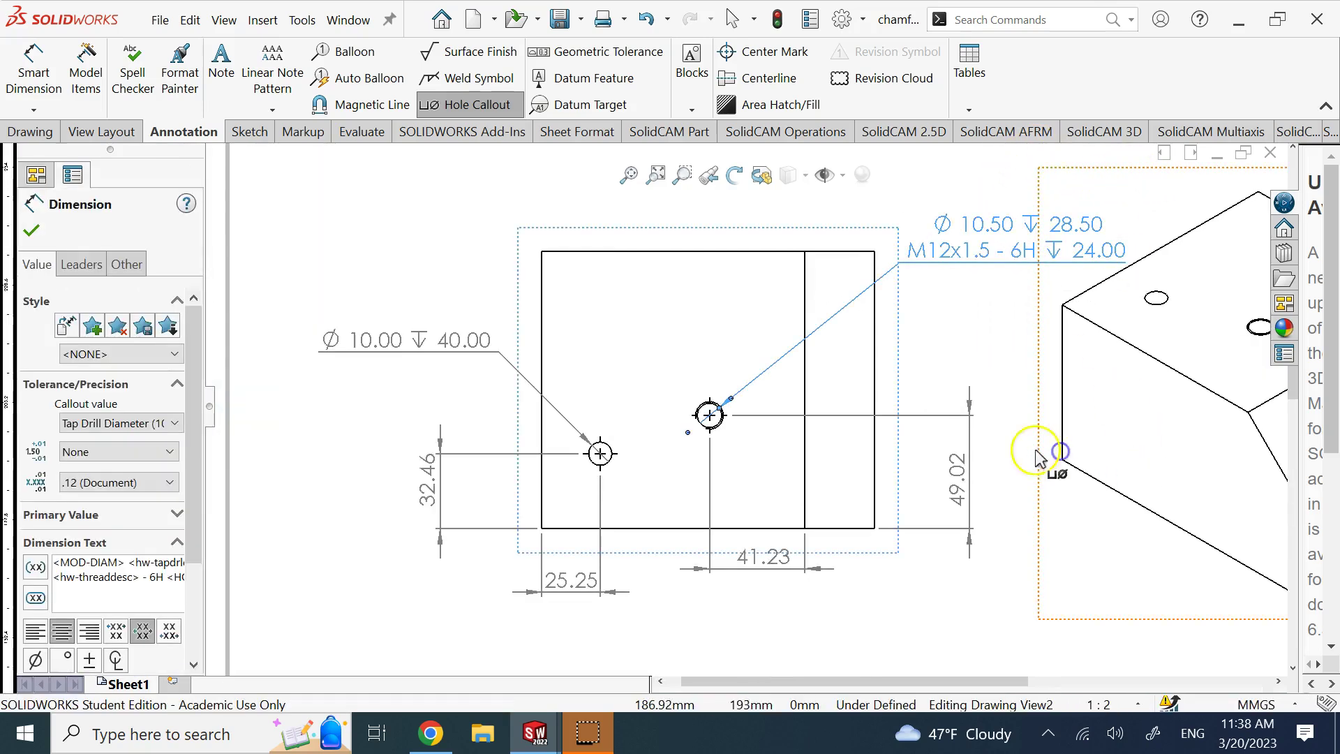
left_click(486, 104)
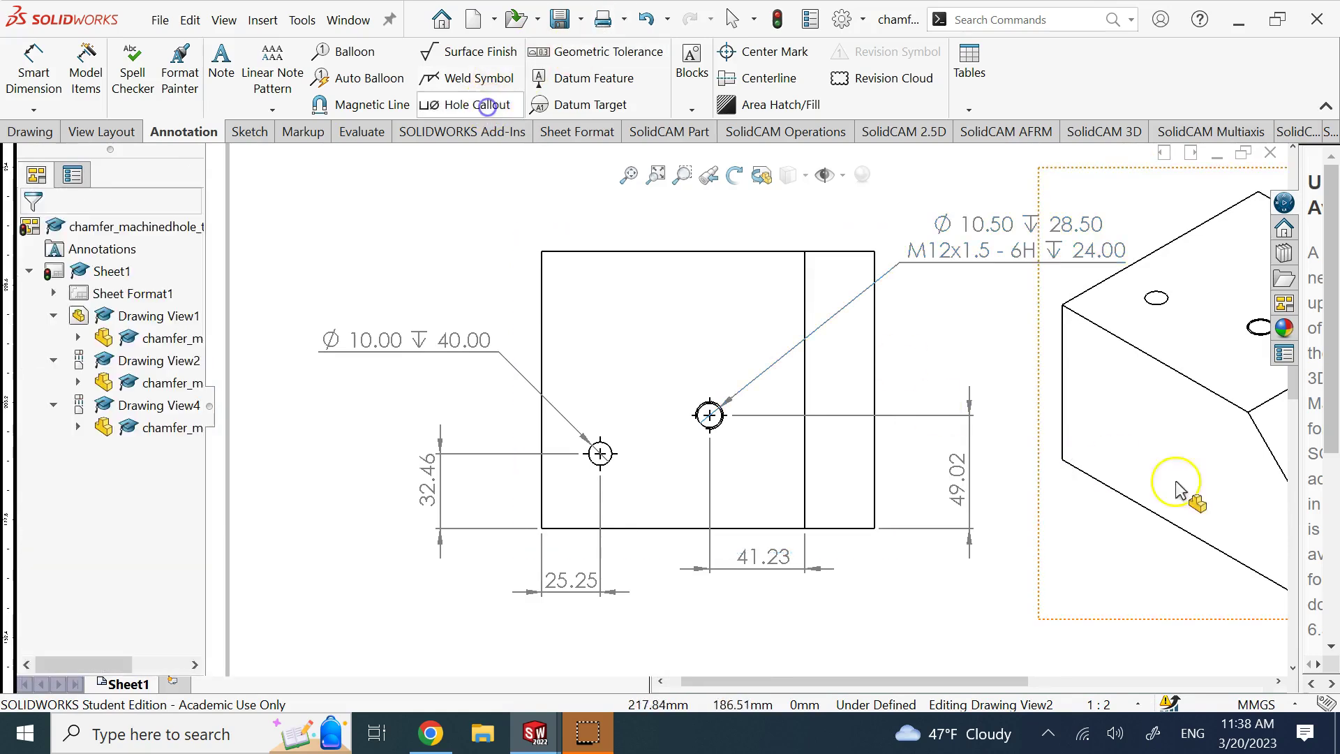
Move the isometric view farther right on the sheet, clear of the threaded hole's callout
left_click_drag(1040, 447, 1262, 424)
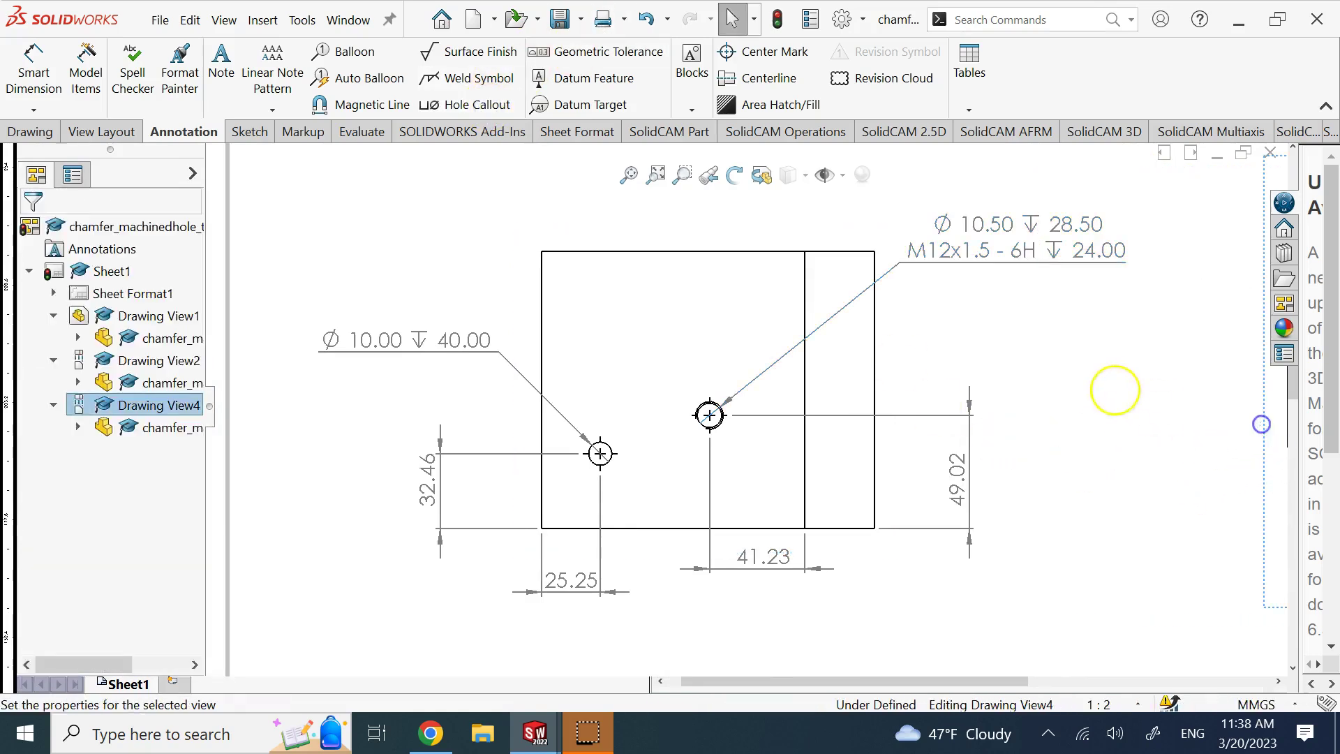
key("ctrl+Tab")
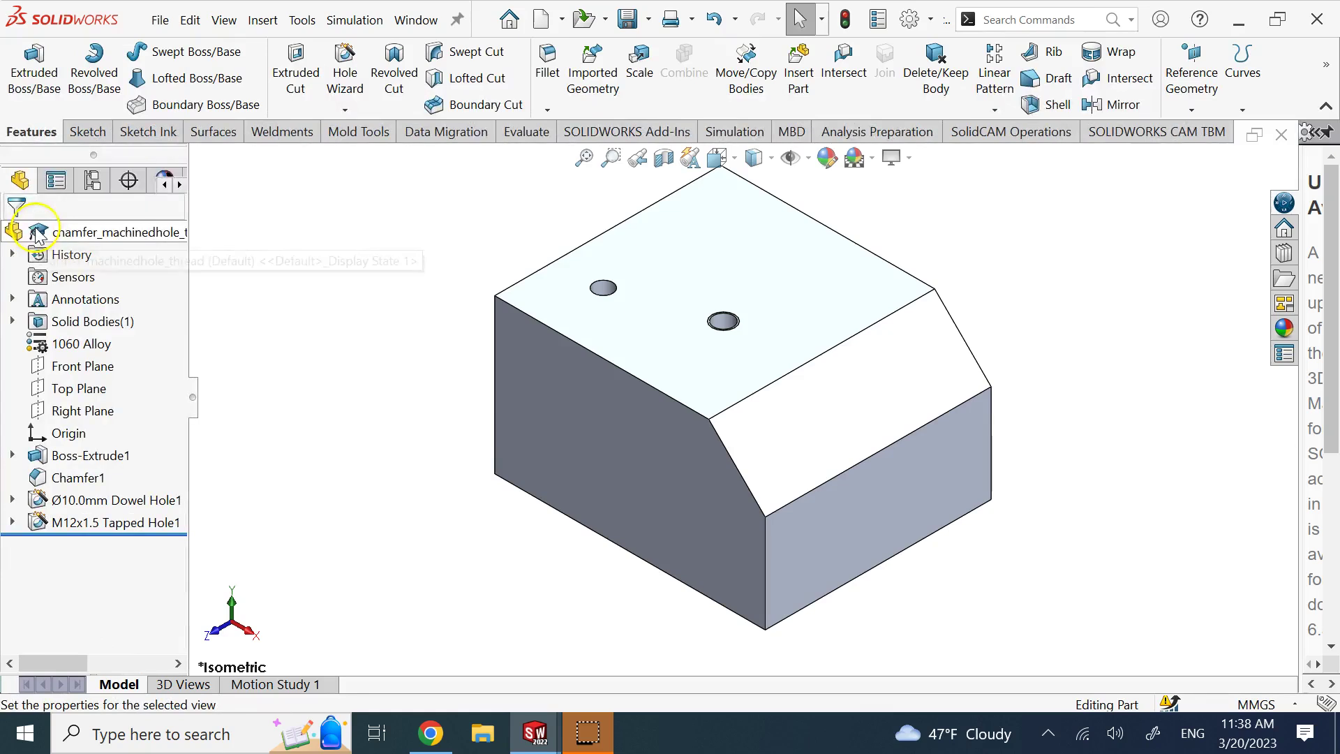
mouse_move(534, 730)
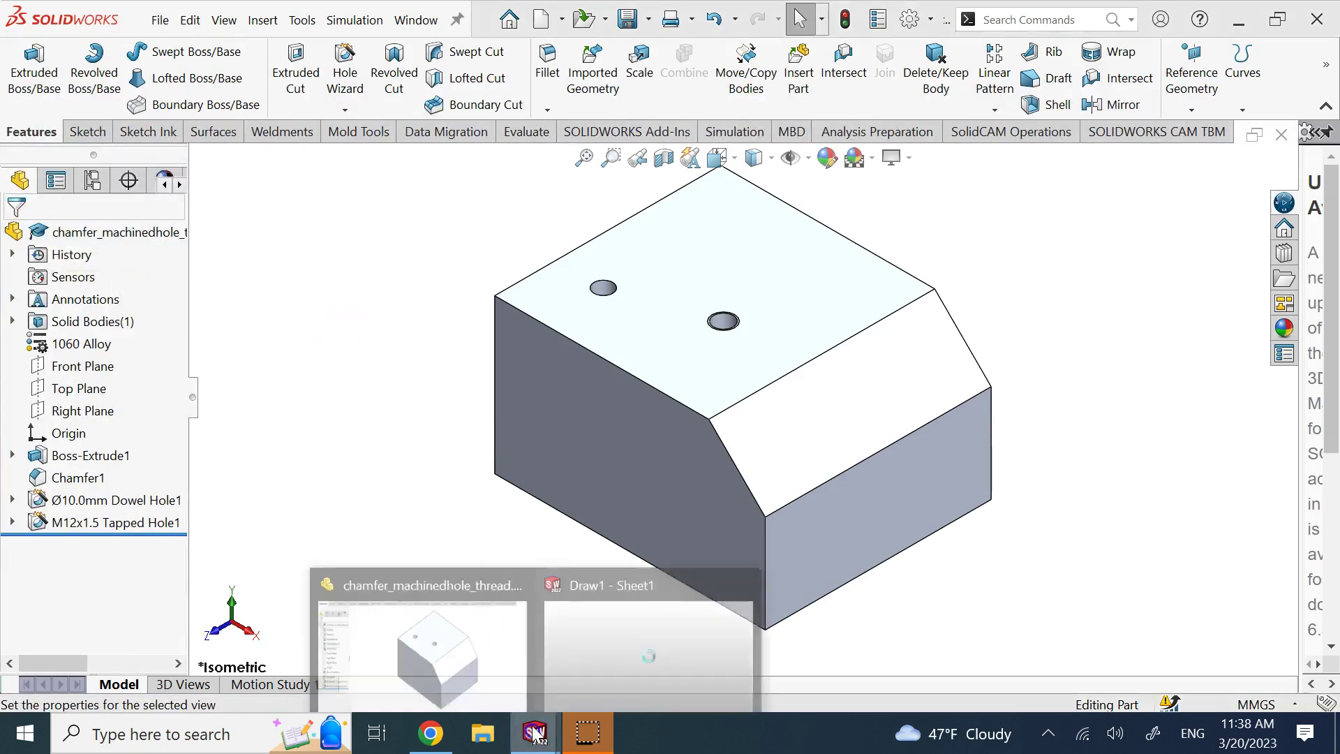
left_click(613, 666)
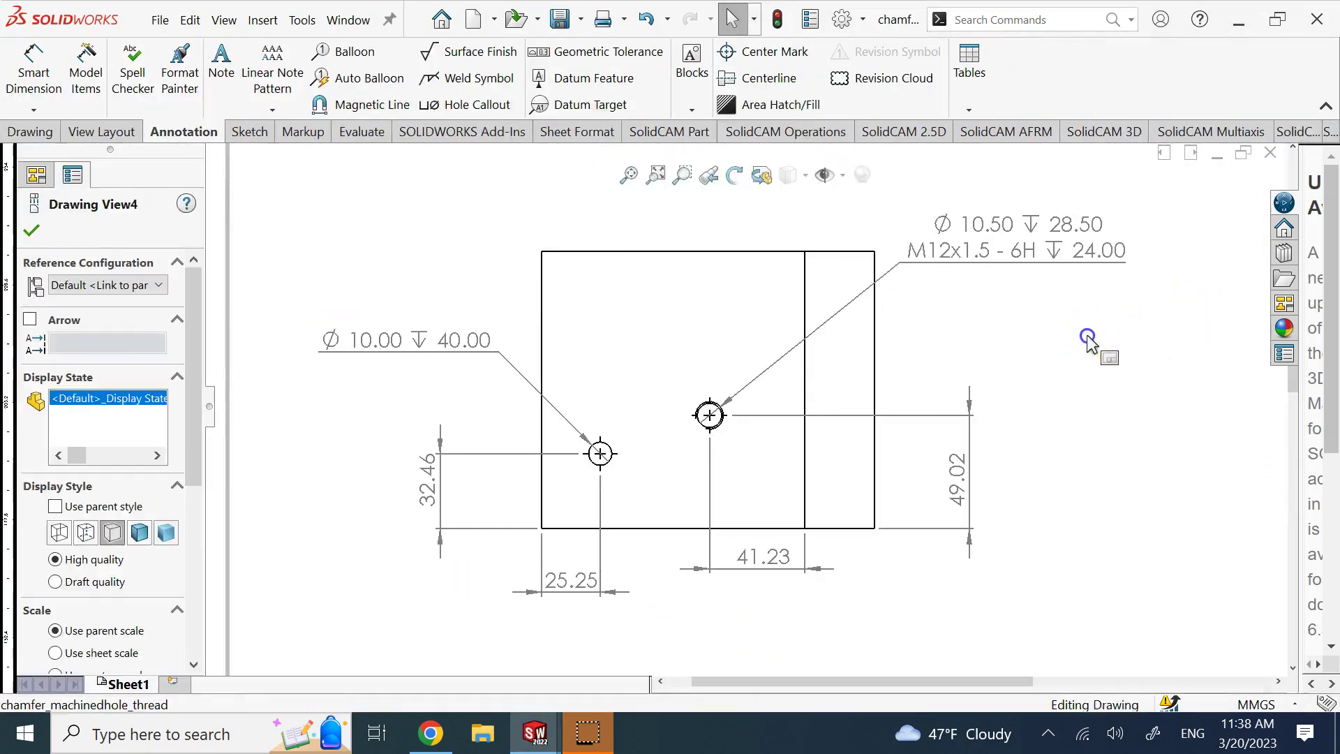
left_click(1089, 340)
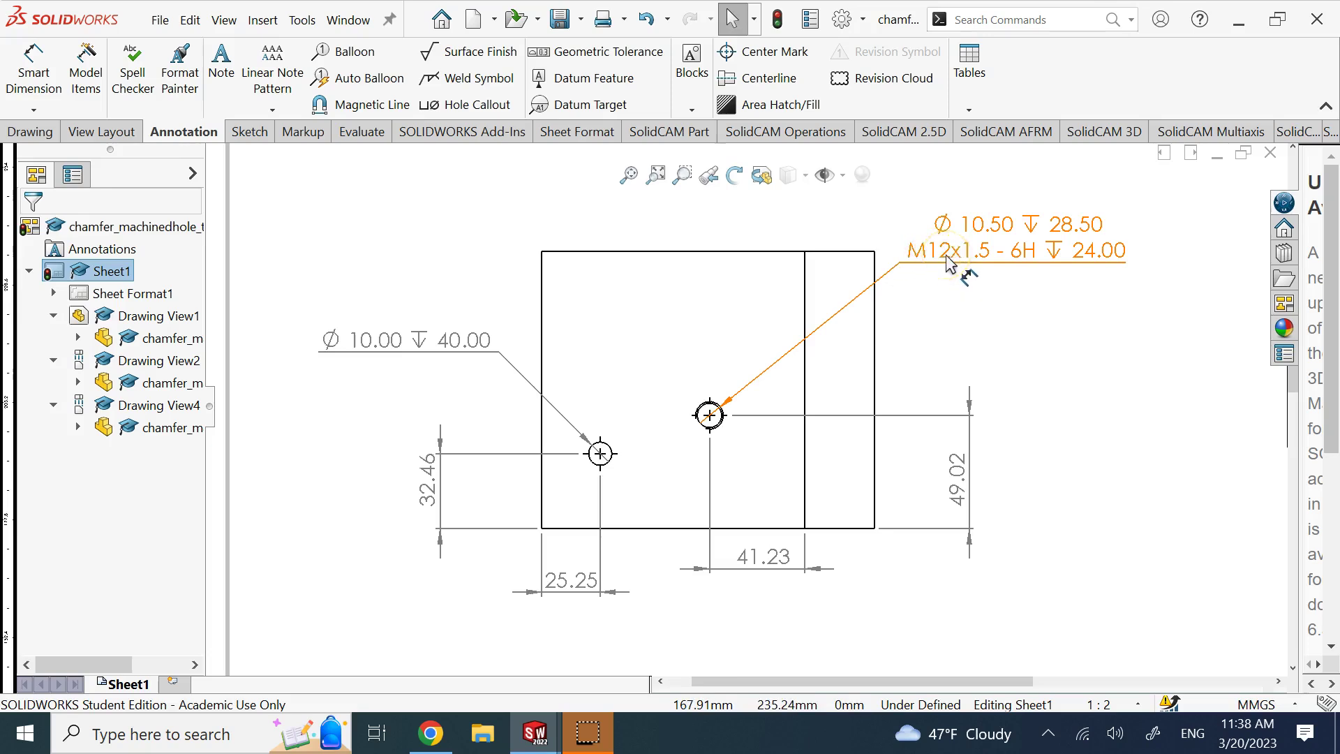
Dimension the threaded hole's thread depth and drilled depth in the front view, placing both dimensions right of the block
scroll(949, 265, "down", 1)
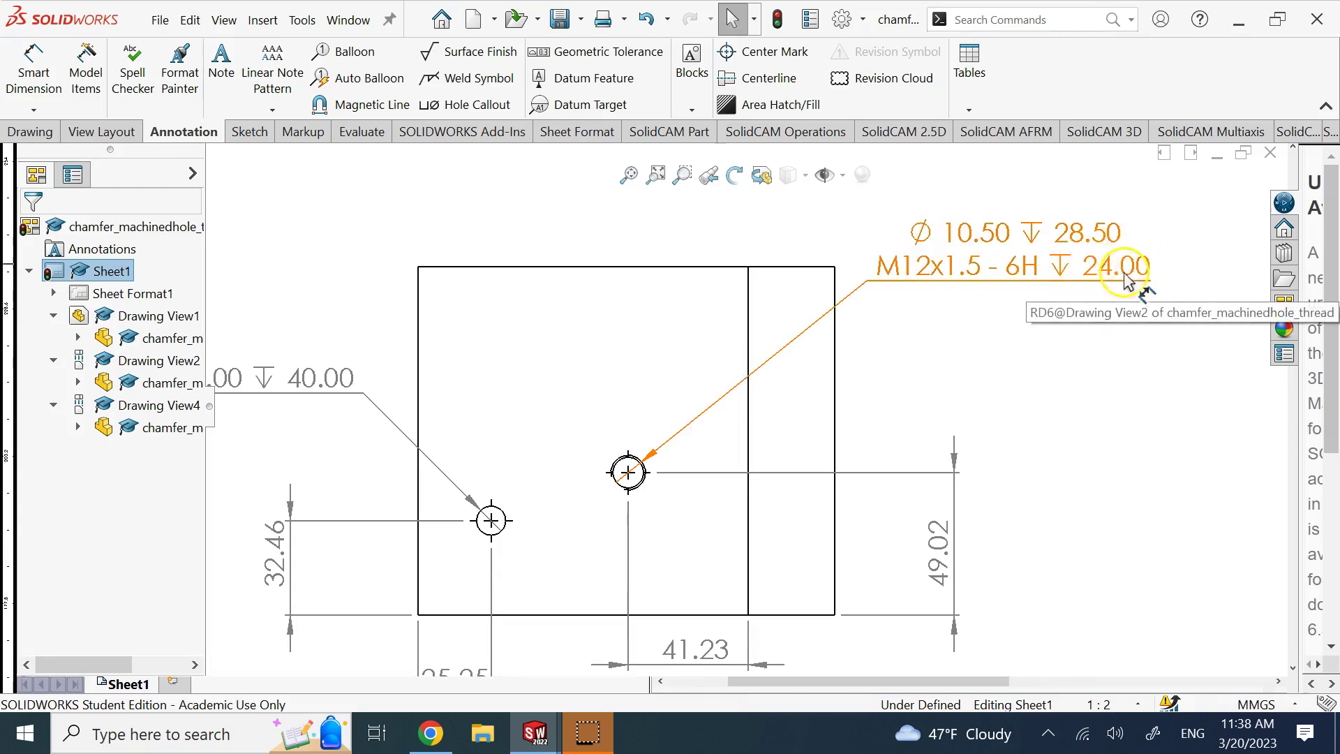
scroll(803, 453, "up", 6)
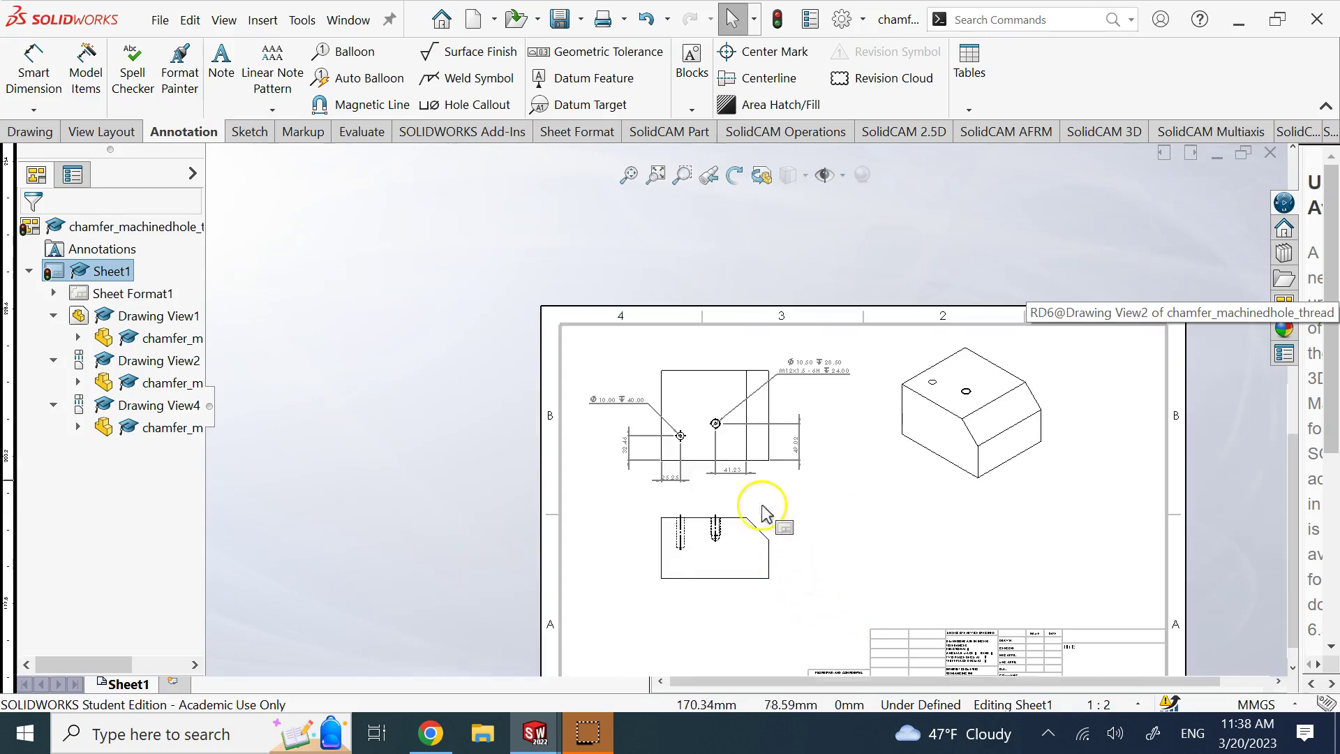
scroll(739, 488, "down", 6)
left_click(35, 73)
left_click(610, 328)
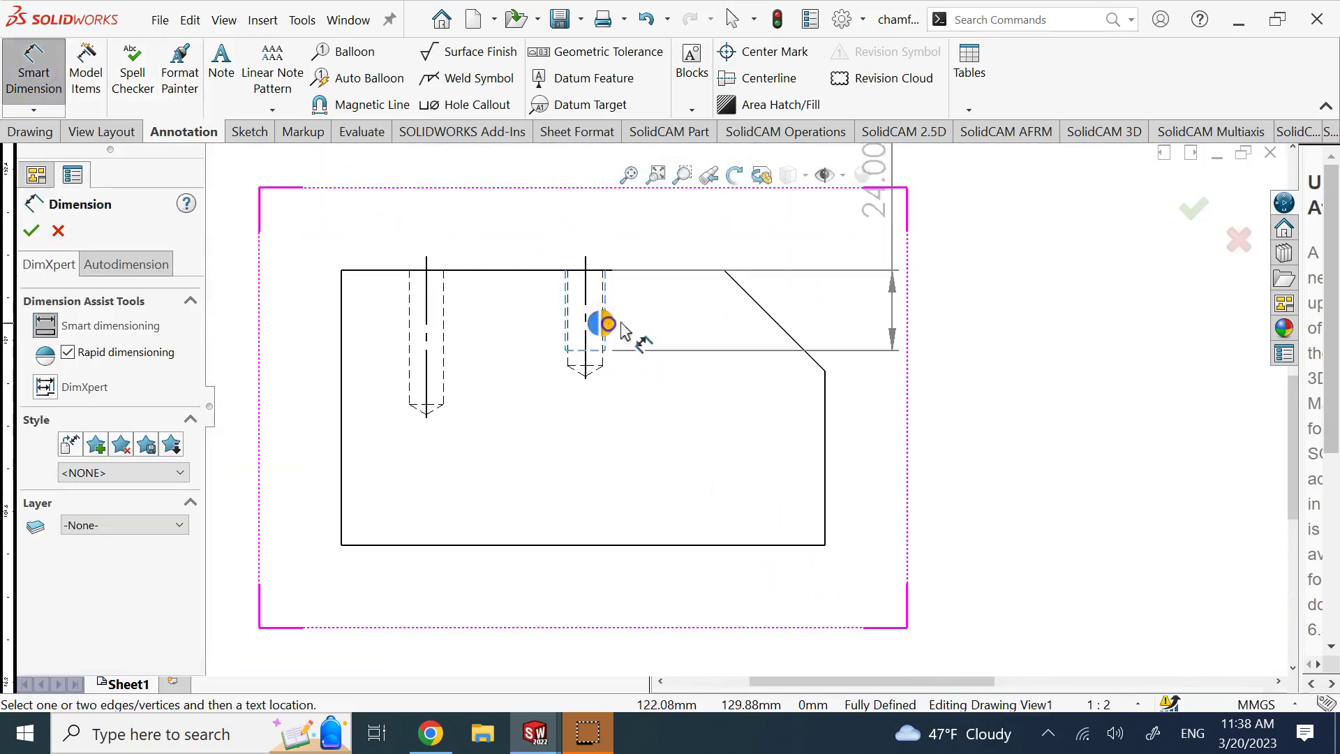
left_click(878, 322)
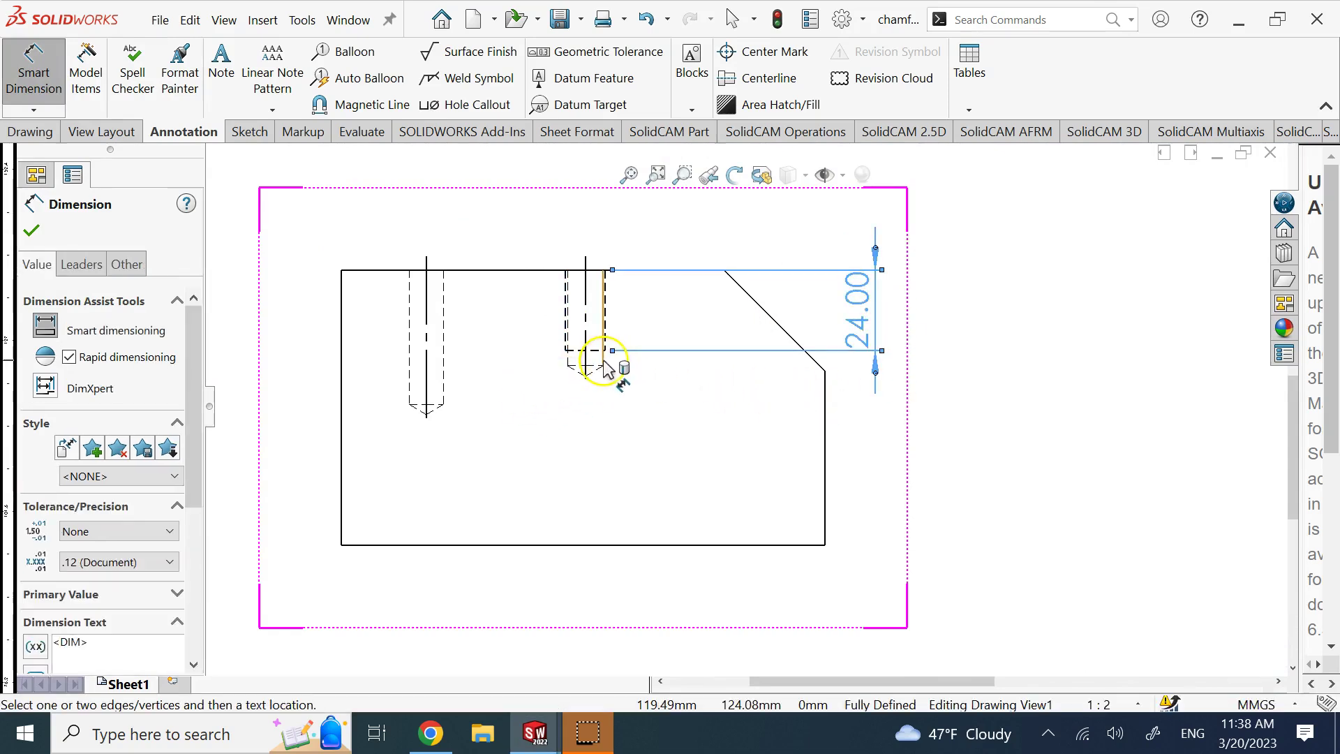
left_click(568, 354)
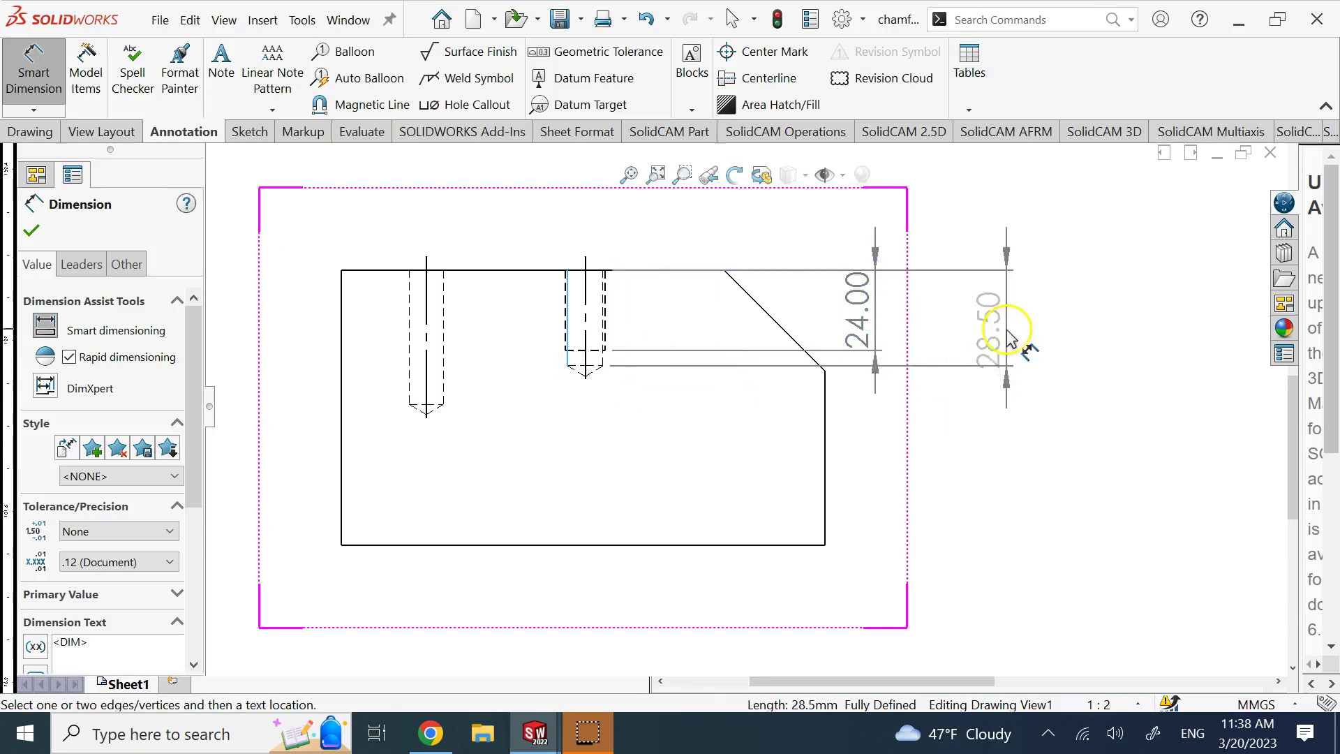
left_click(994, 457)
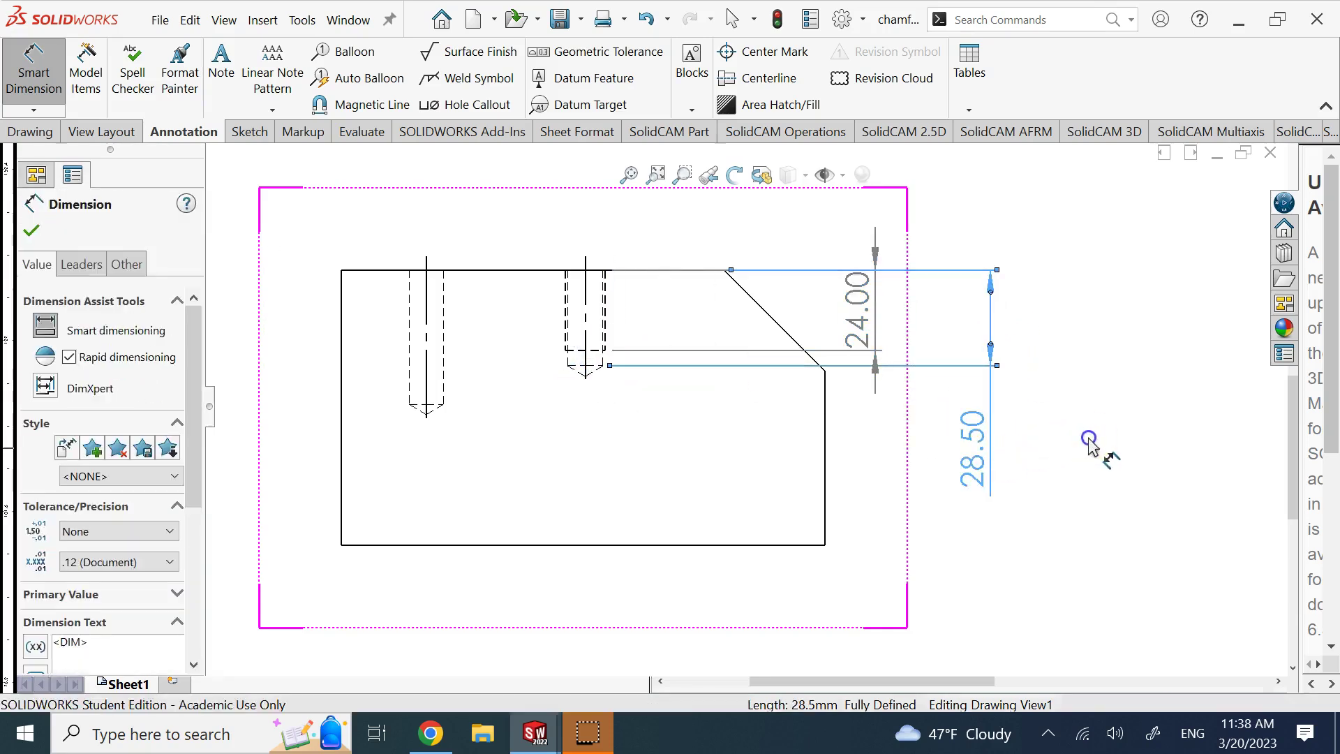
Examine the threaded hole callout's drill diameter, depths, thread size and tolerance class, comparing it with the front view's depth dimensions
scroll(933, 290, "up", 5)
scroll(847, 231, "down", 3)
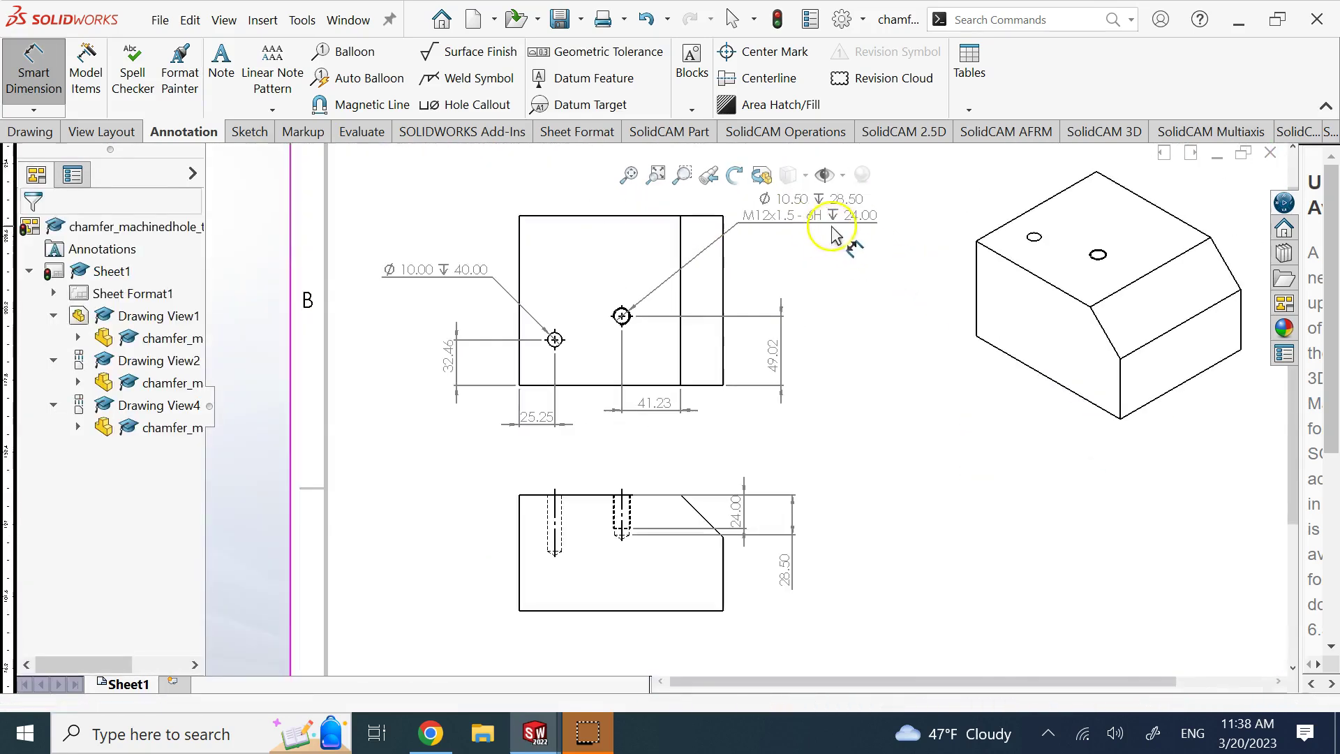
scroll(841, 262, "down", 5)
scroll(831, 288, "up", 3)
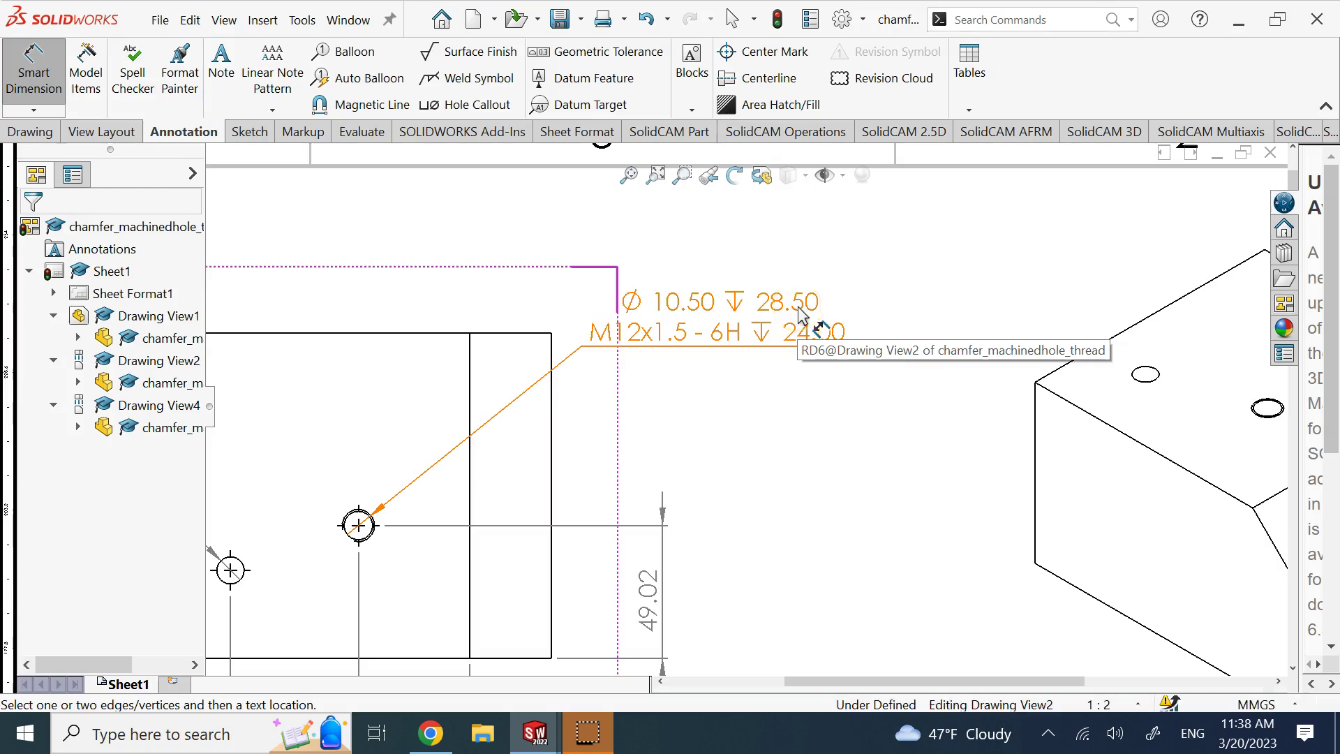
left_click(821, 335)
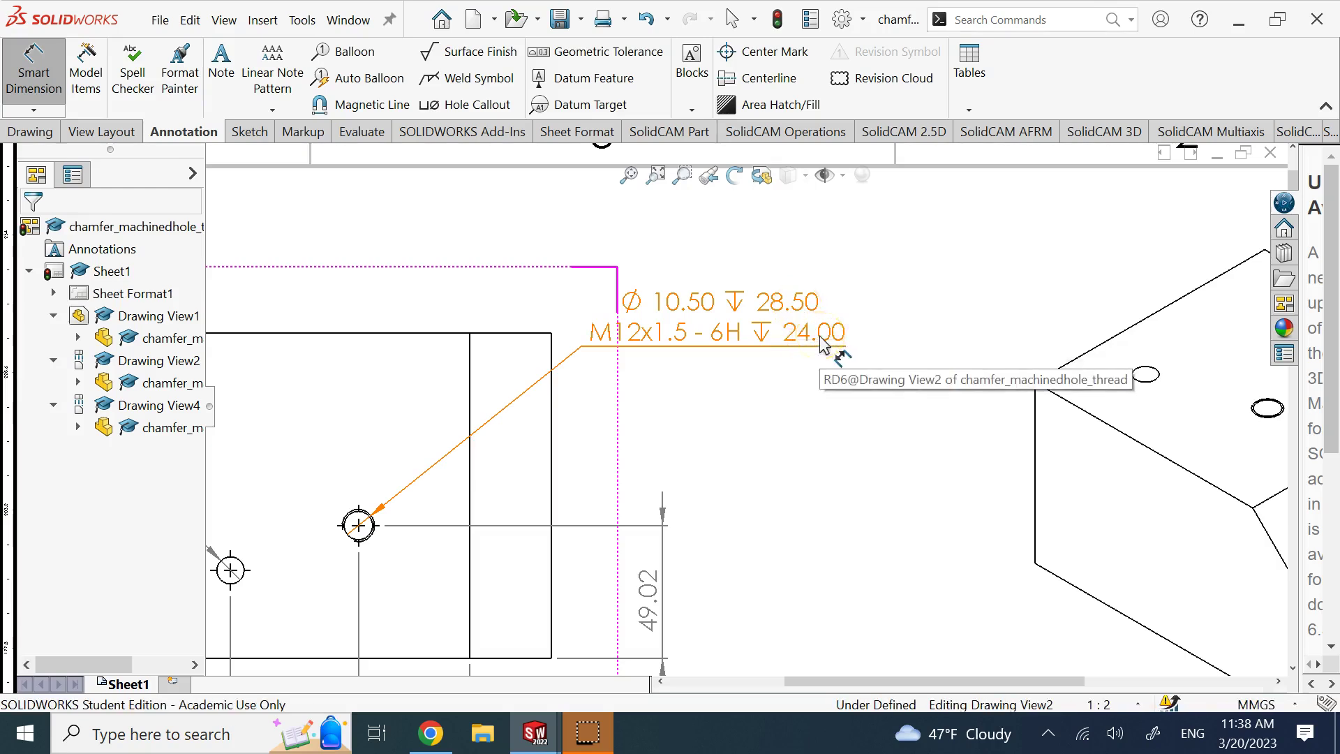
left_click(778, 402)
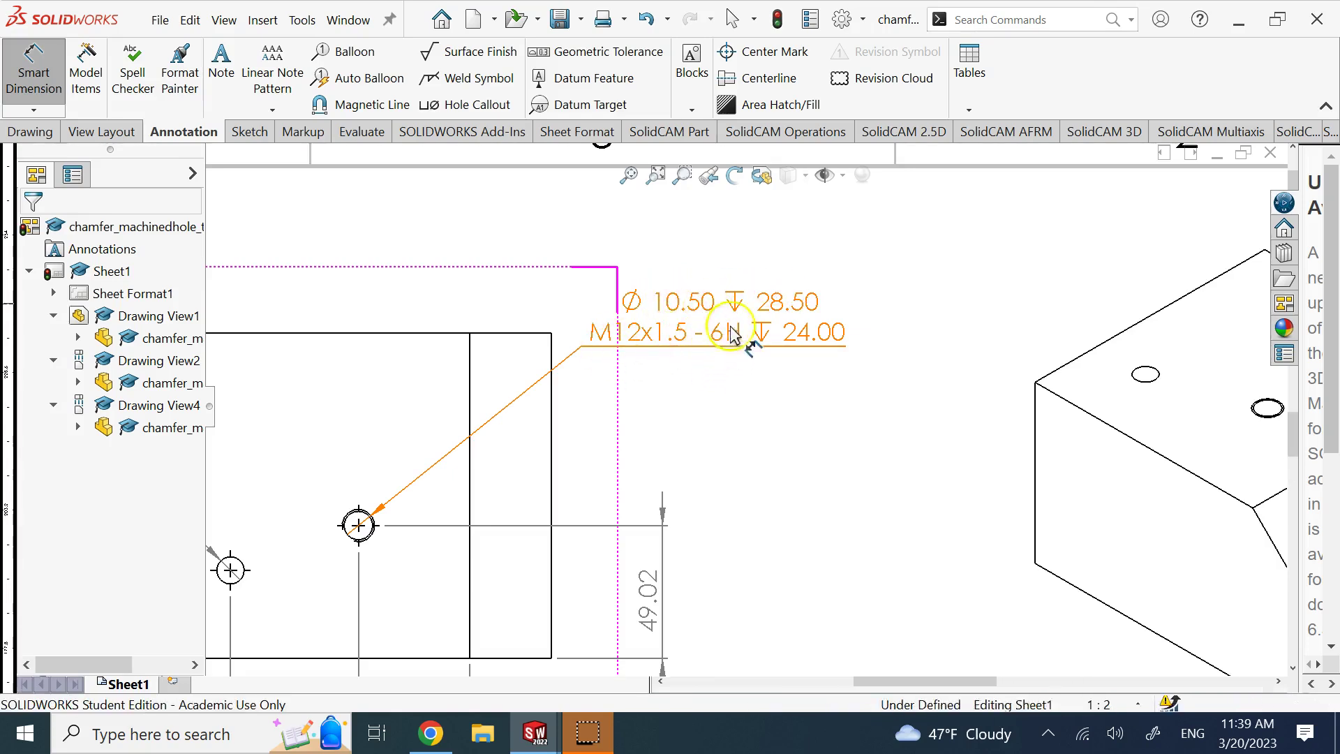
scroll(741, 320, "down", 5)
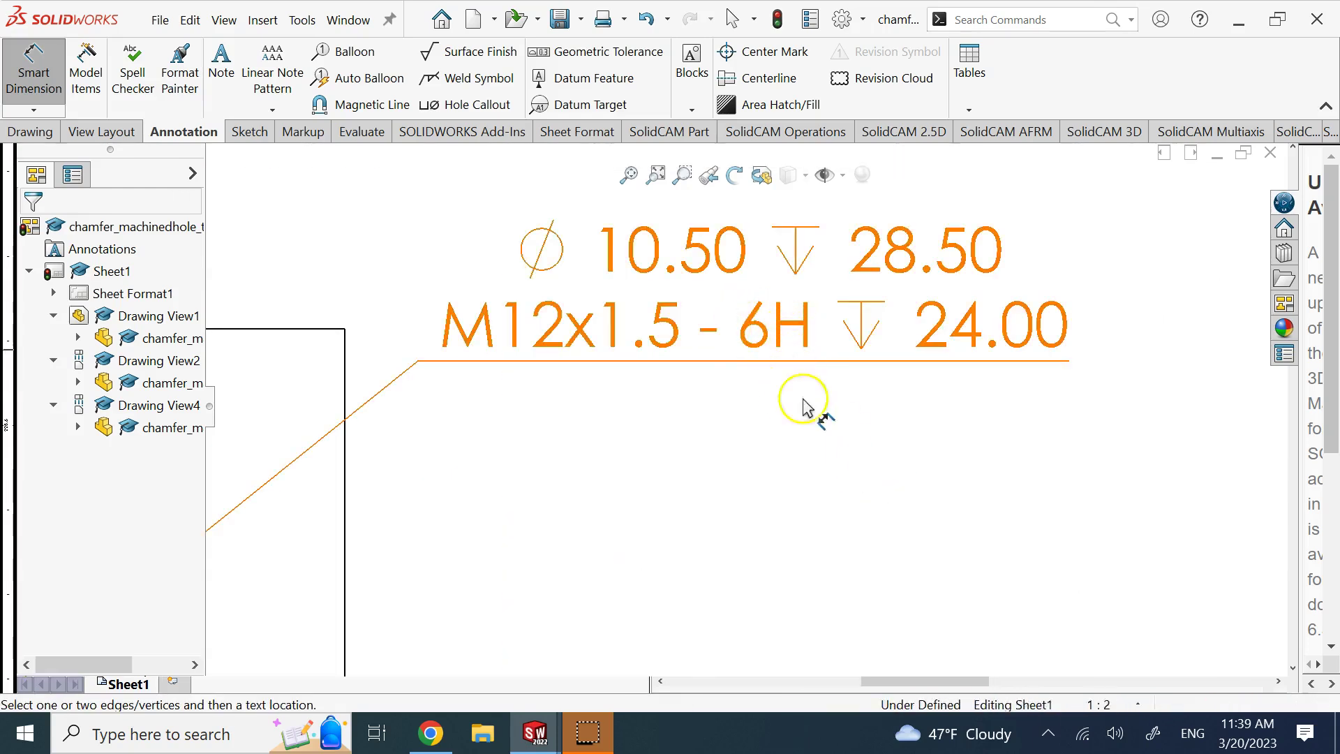
scroll(827, 427, "up", 2)
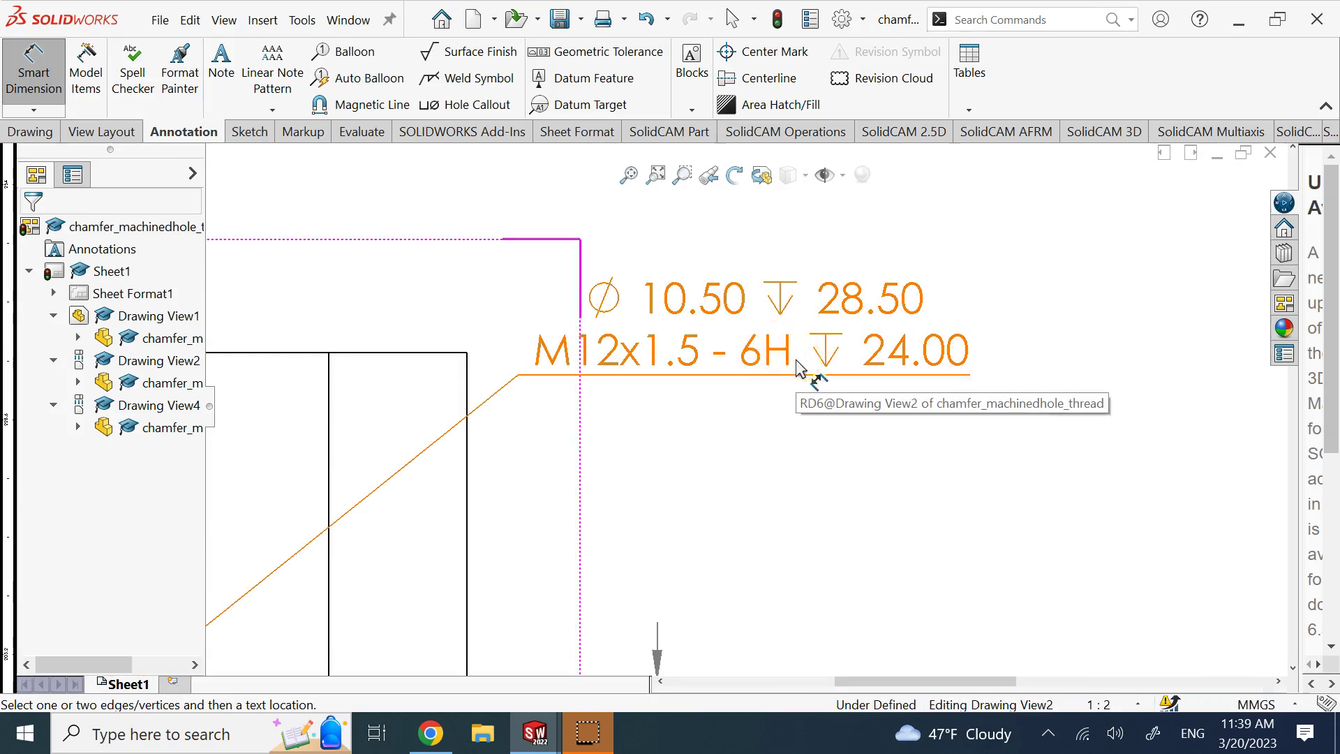
left_click(760, 378)
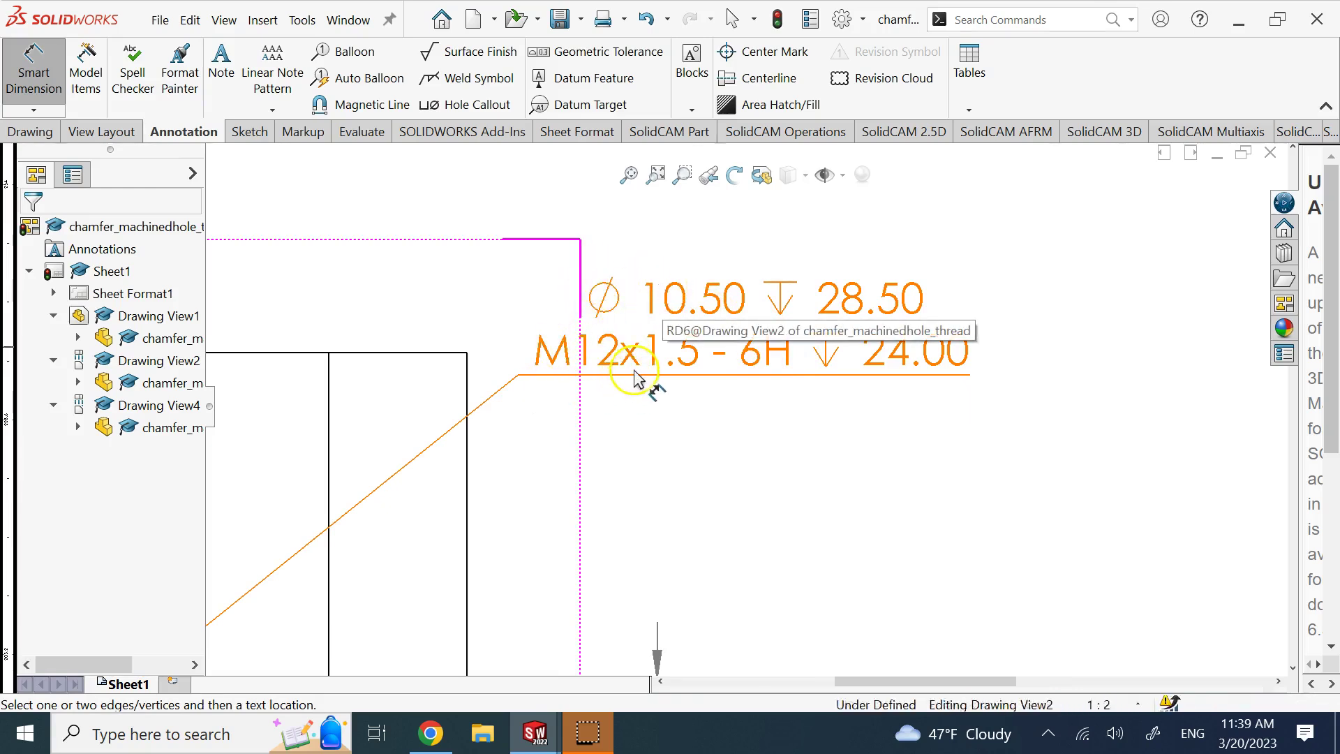
left_click(718, 429)
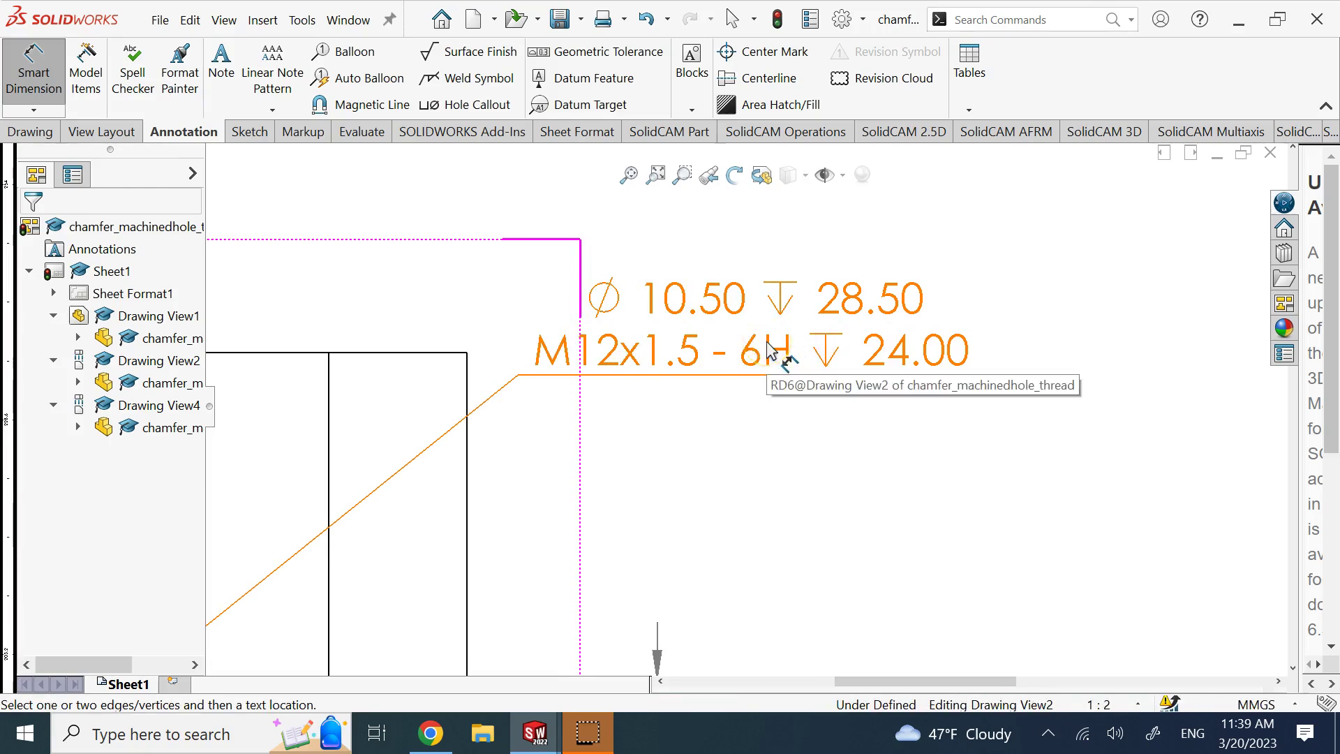
left_click(728, 586)
Switch to Chrome and search Google for "h6 tolerance" in a new tab
left_click(432, 737)
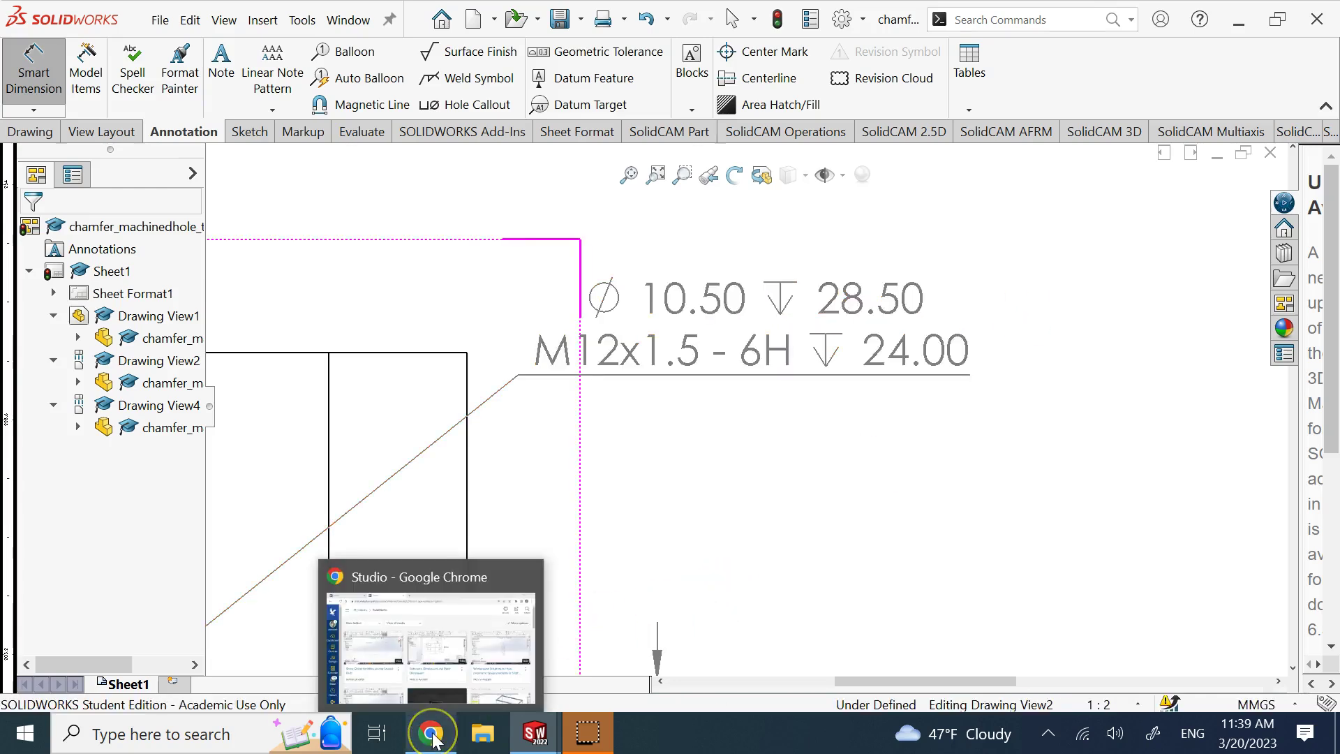
left_click(421, 639)
left_click(682, 31)
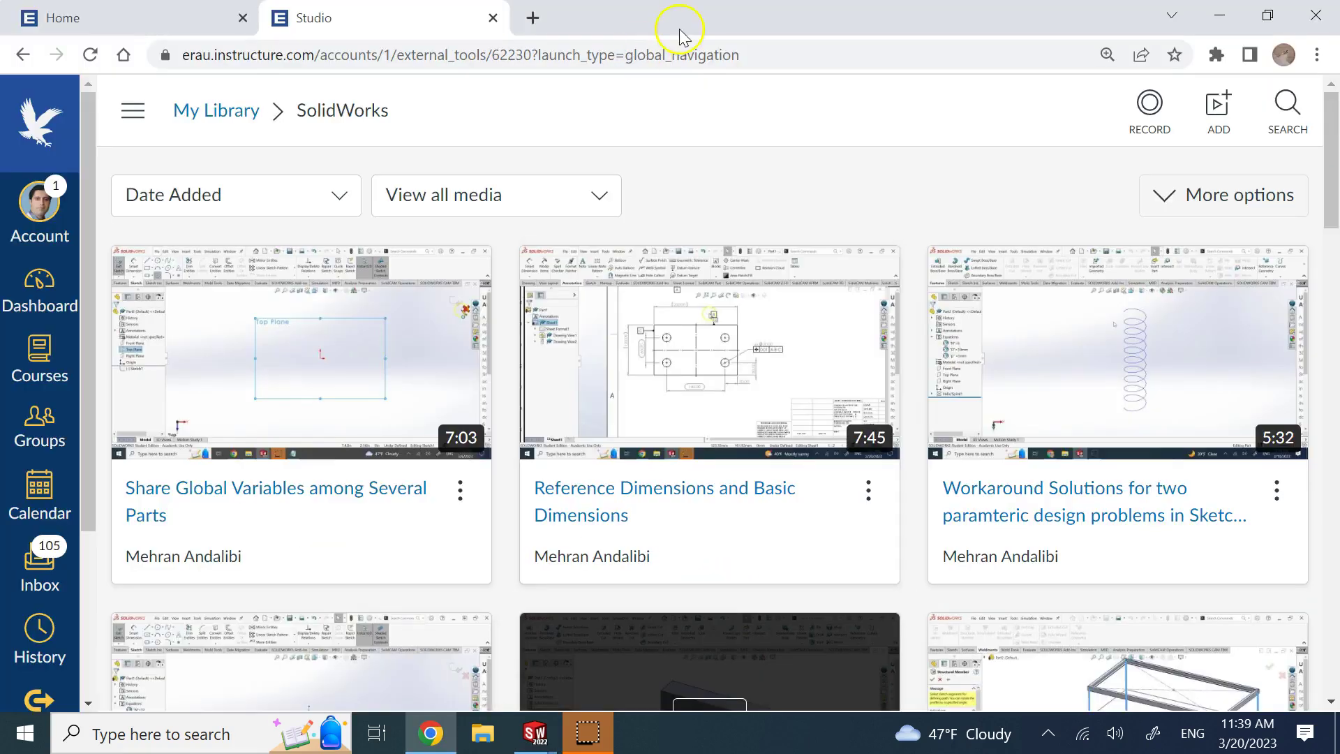
left_click(532, 21)
left_click(555, 516)
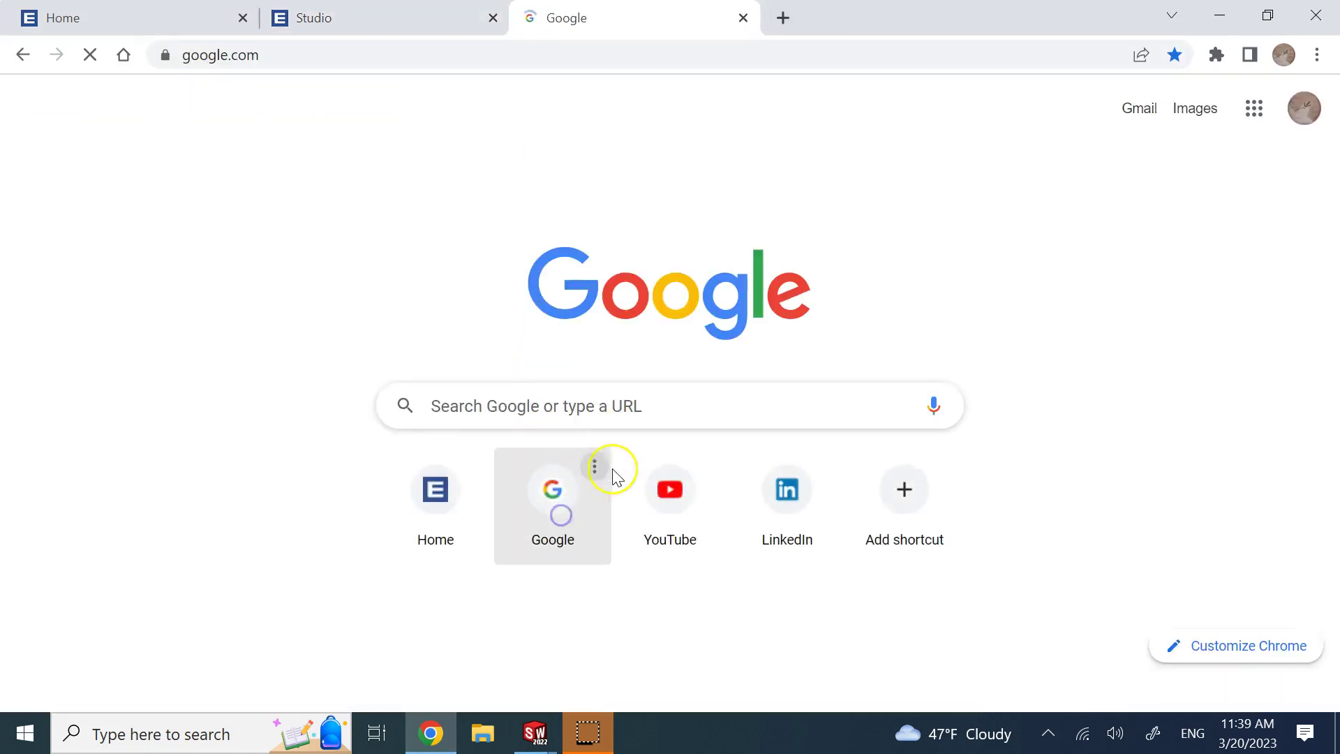
type("h6 tol")
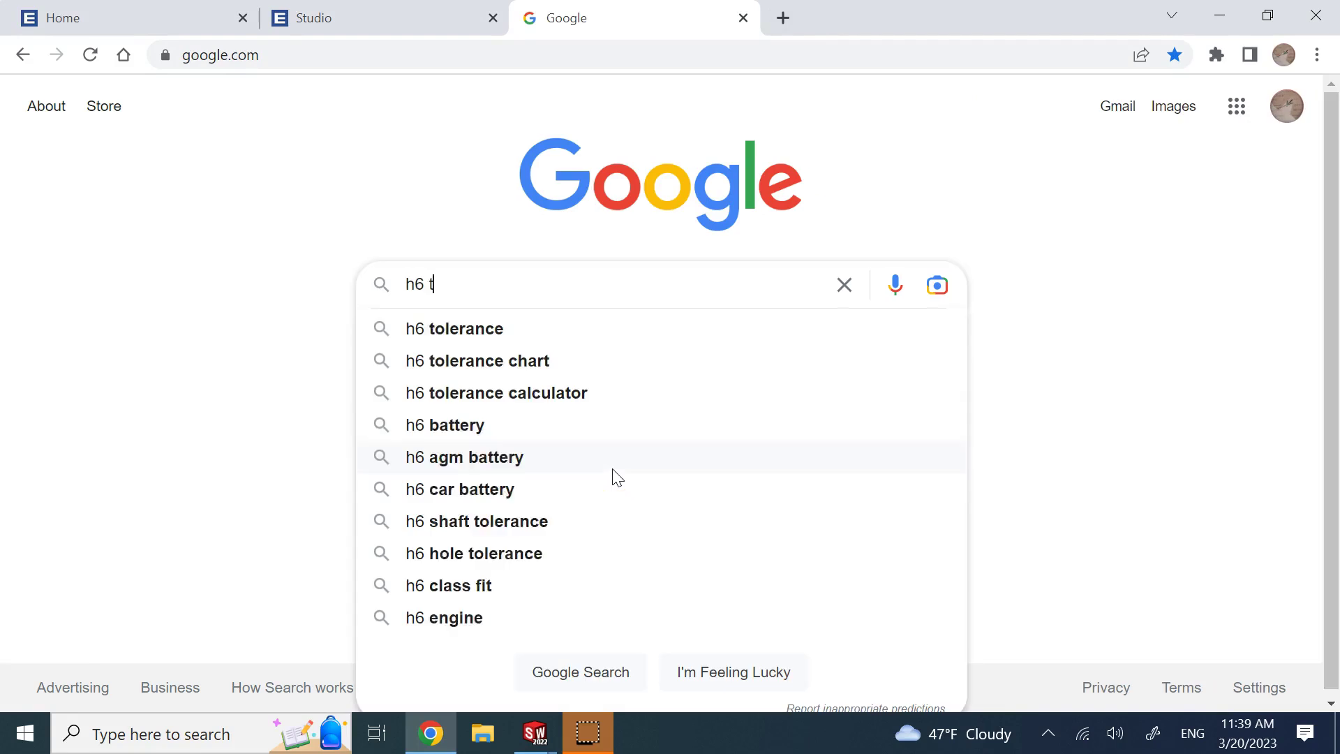
left_click(533, 335)
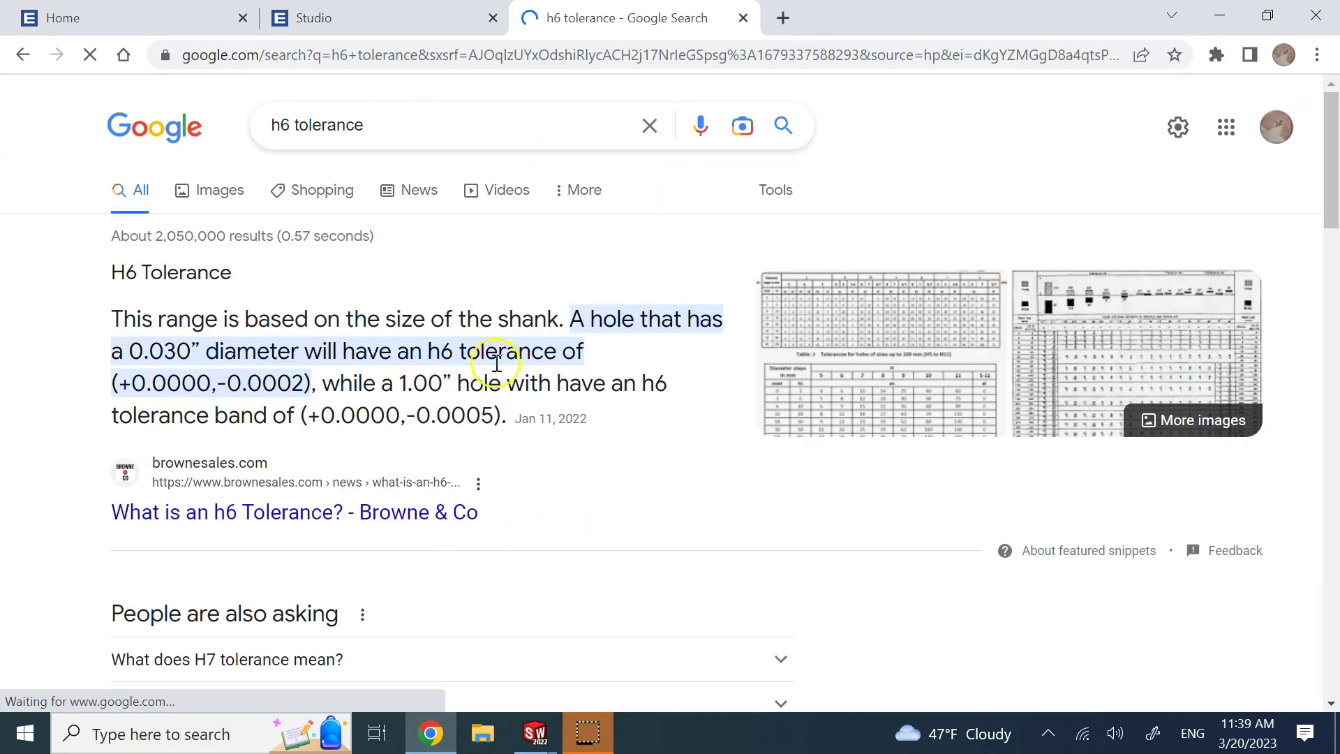
Browse the h6 tolerance search results, open the Browne & Co article in a new tab and examine its preferred fits table
scroll(354, 391, "down", 3)
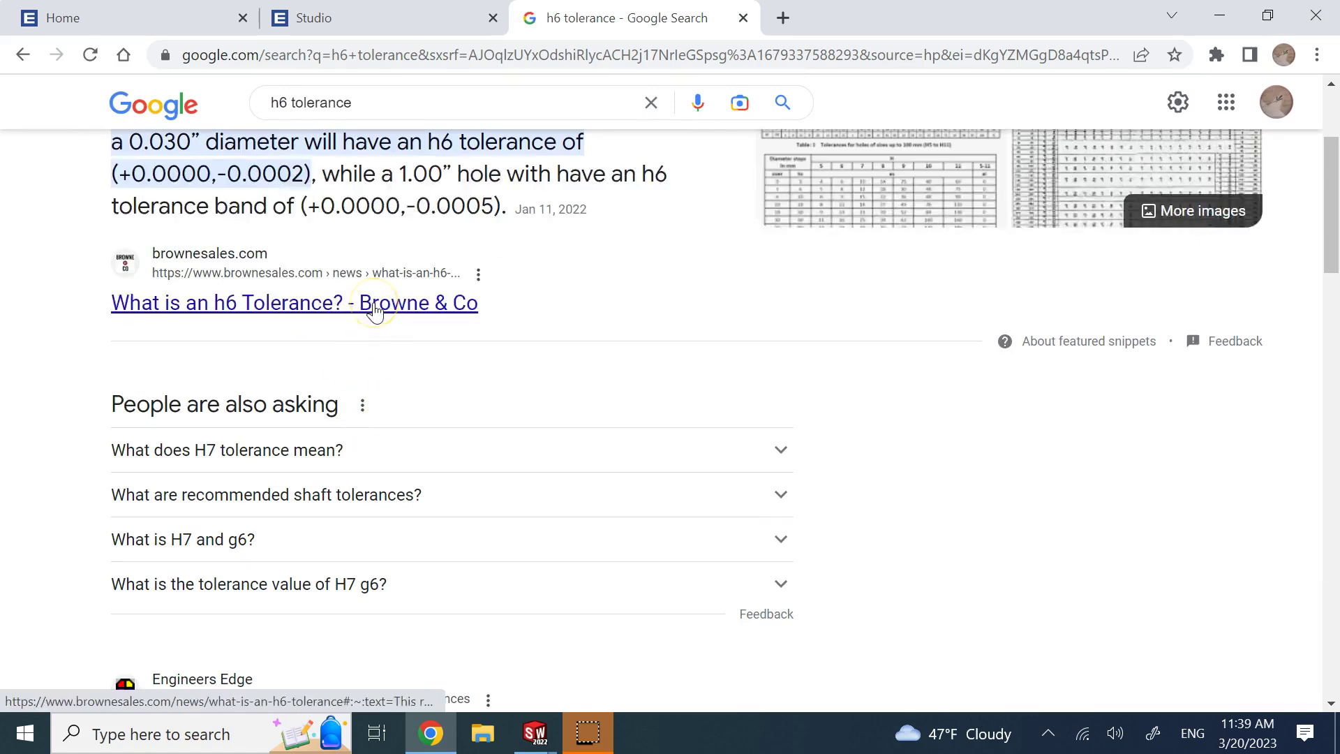
scroll(375, 311, "up", 2)
scroll(377, 313, "down", 3)
scroll(379, 314, "down", 3)
scroll(379, 314, "down", 4)
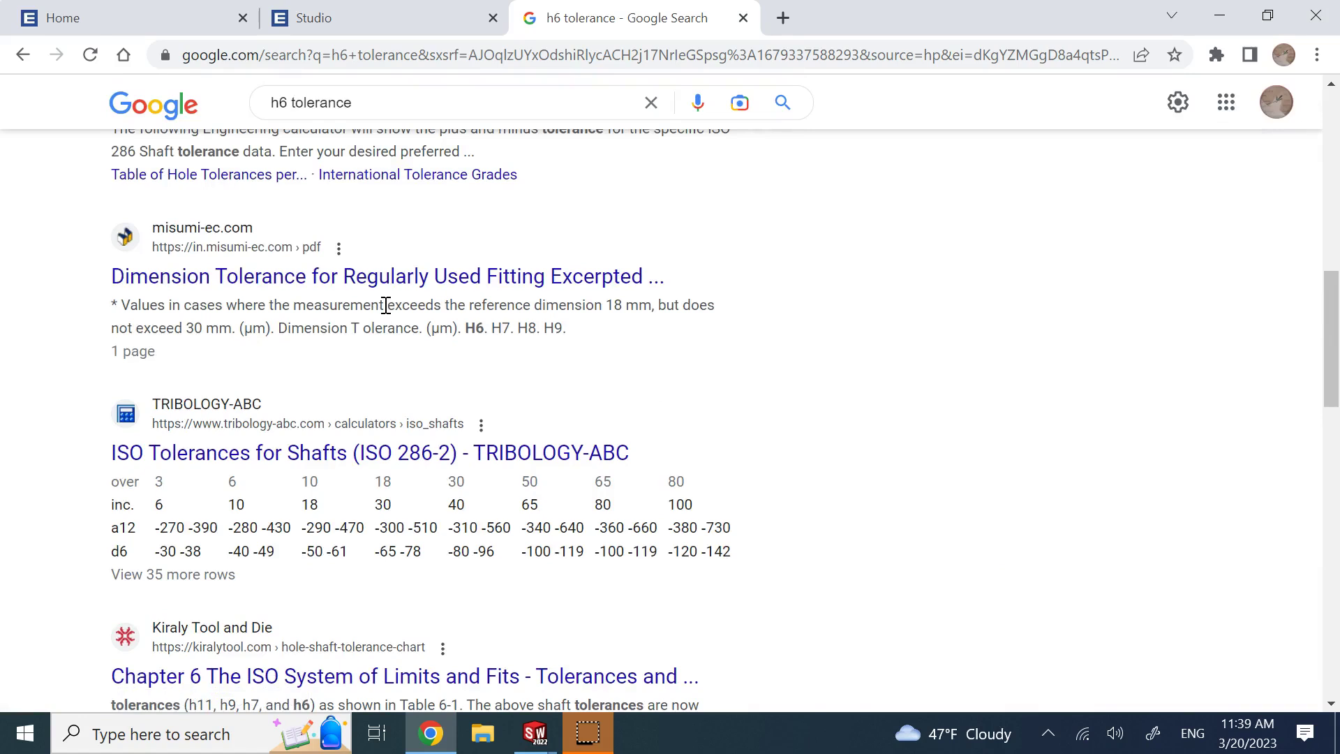
scroll(386, 307, "up", 12)
scroll(382, 384, "down", 2)
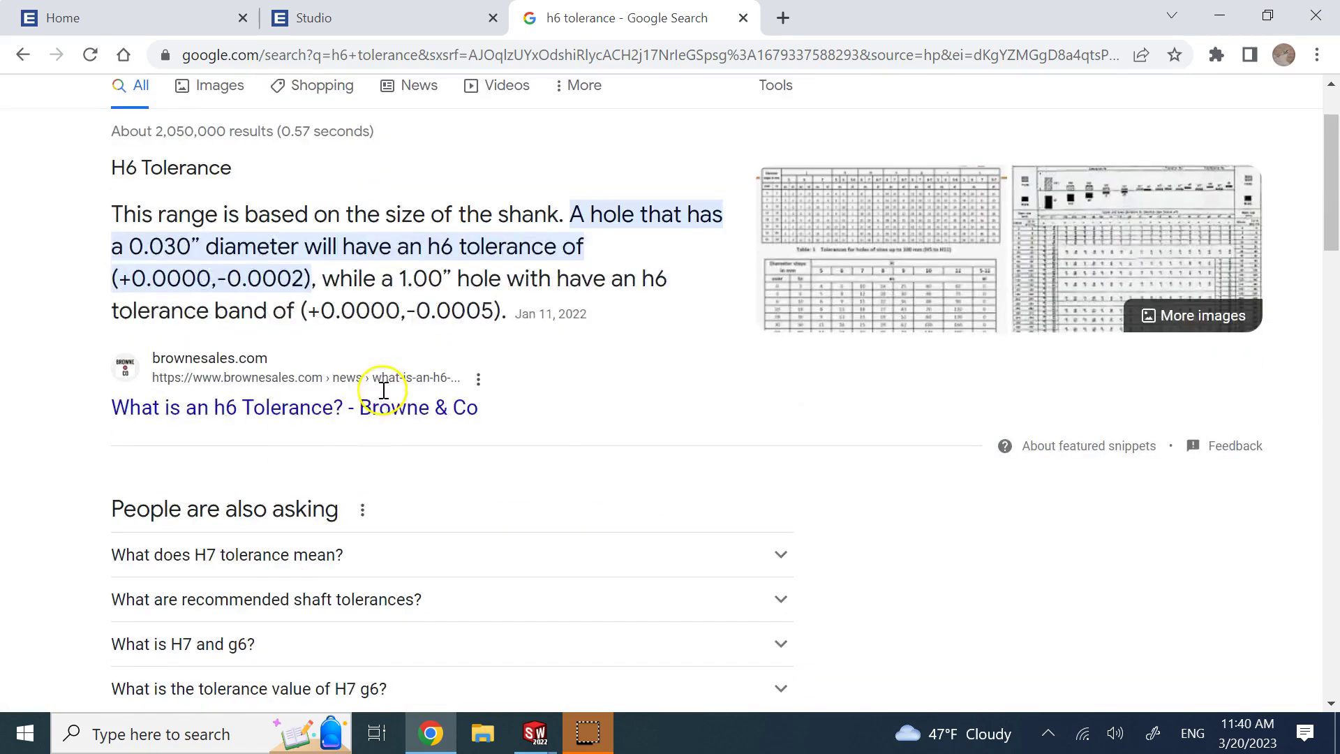
right_click(328, 415)
left_click(393, 426)
left_click(947, 32)
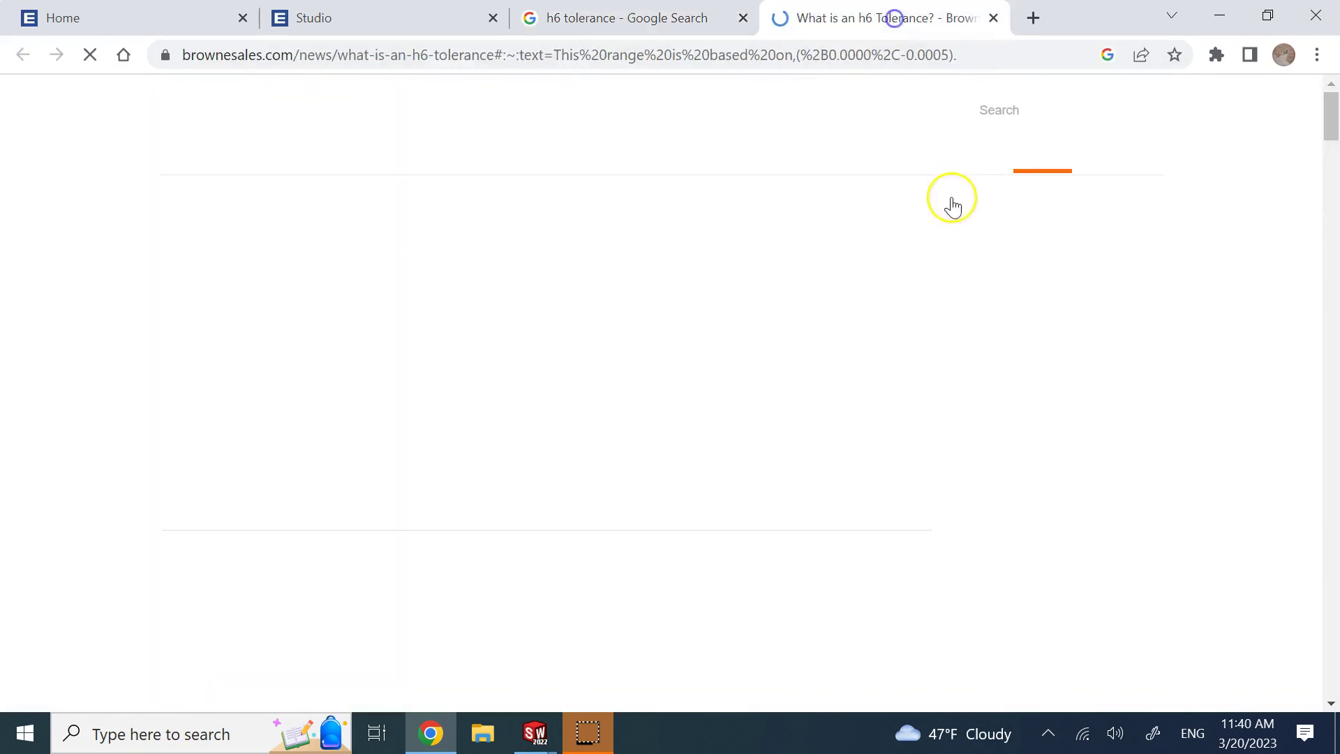
scroll(782, 315, "down", 4)
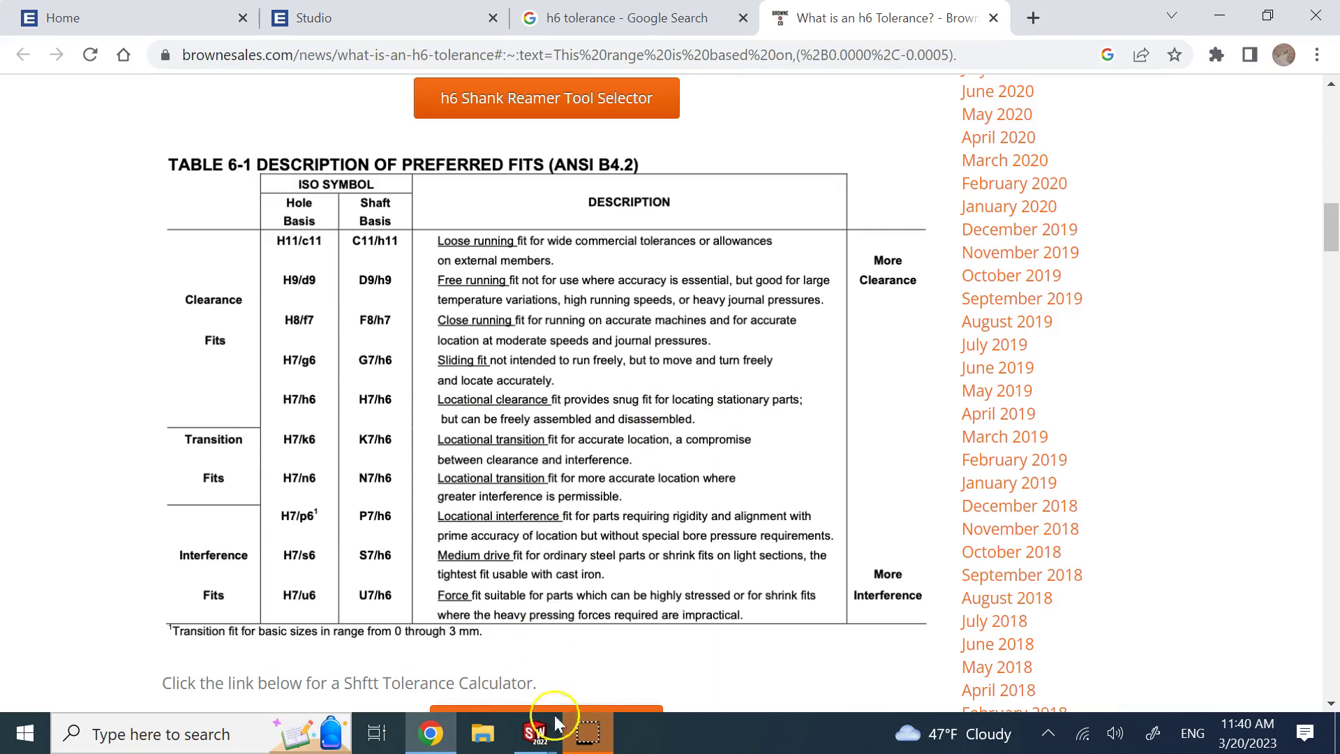
Switch back to SOLIDWORKS and bring up the chamfered block's drawing sheet in place of the part model
mouse_move(533, 726)
left_click(455, 638)
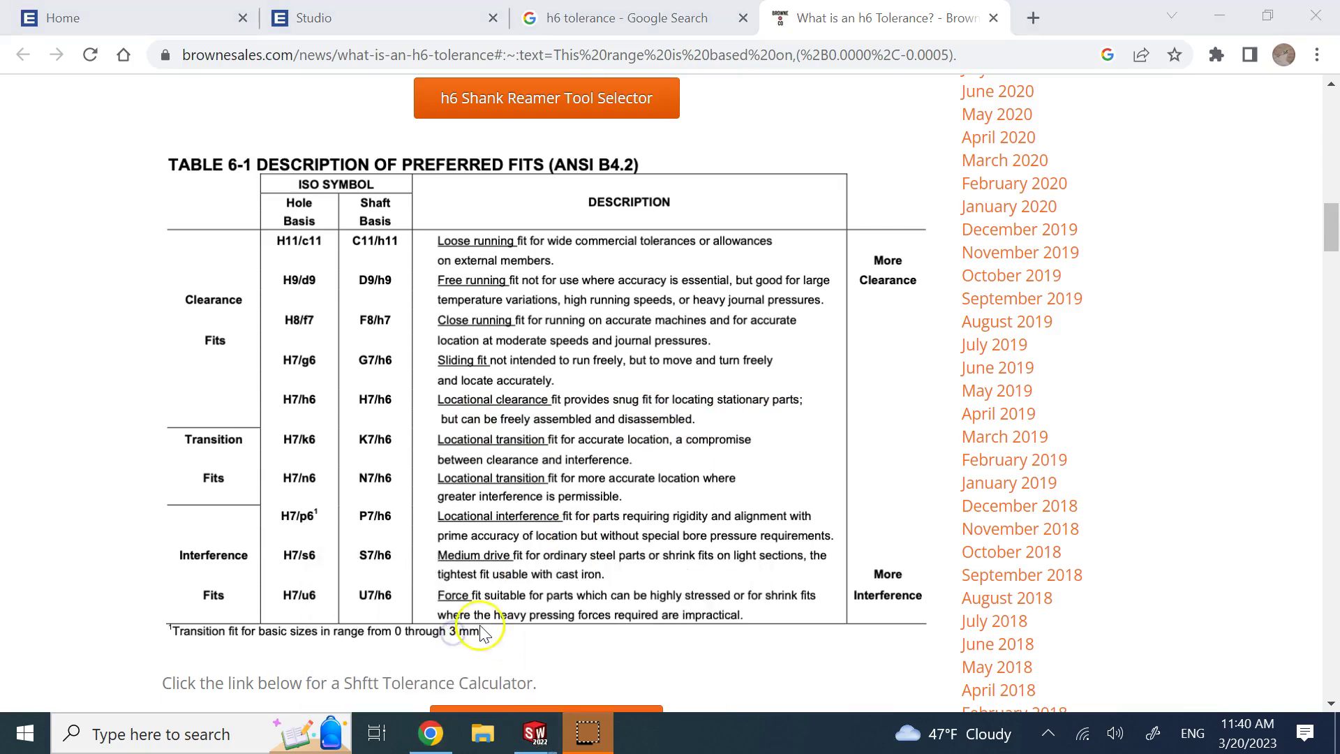
left_click(646, 656)
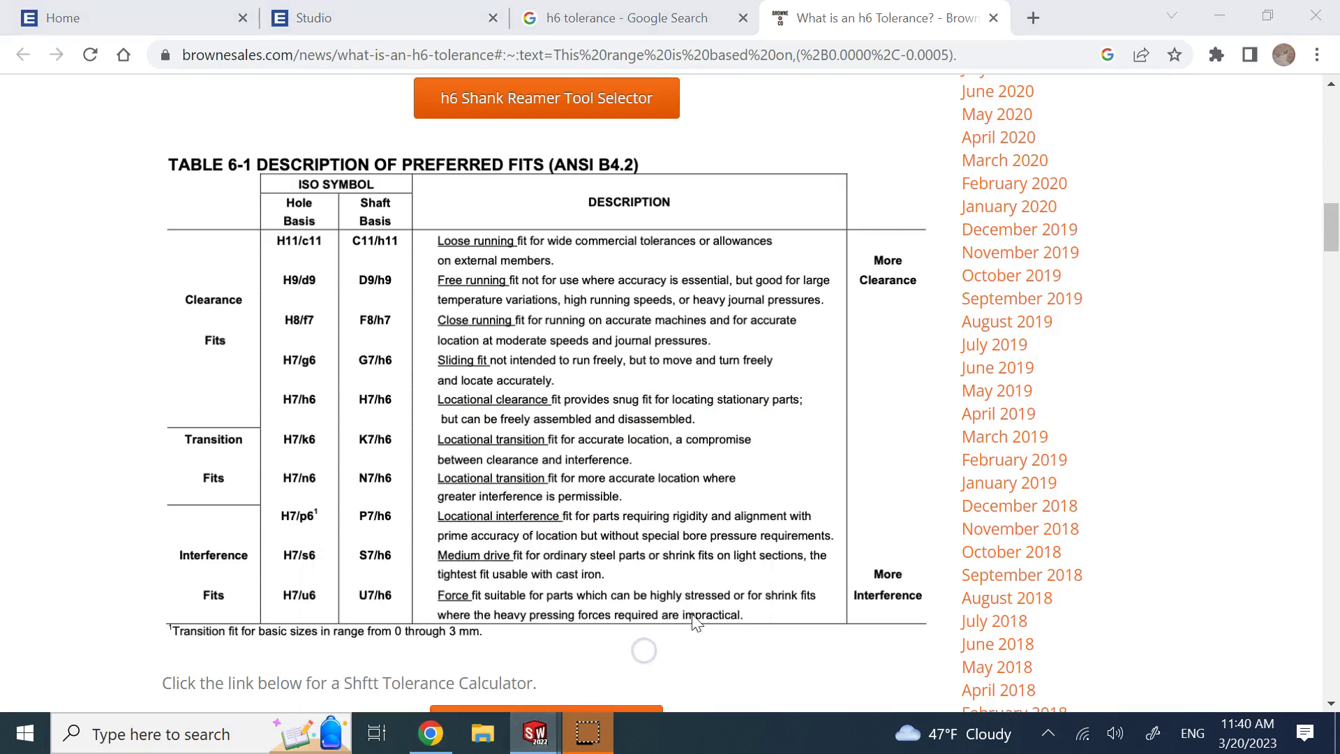
left_click(1228, 19)
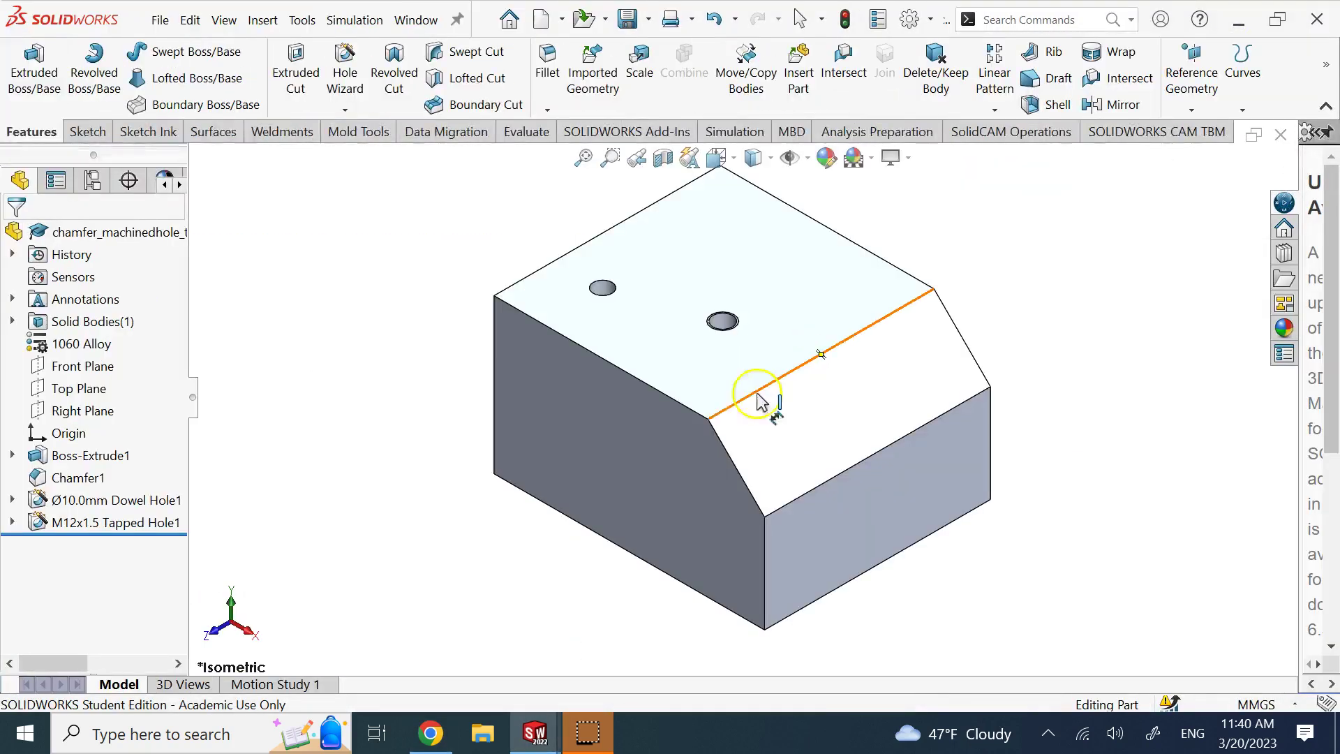
left_click(415, 20)
left_click(479, 265)
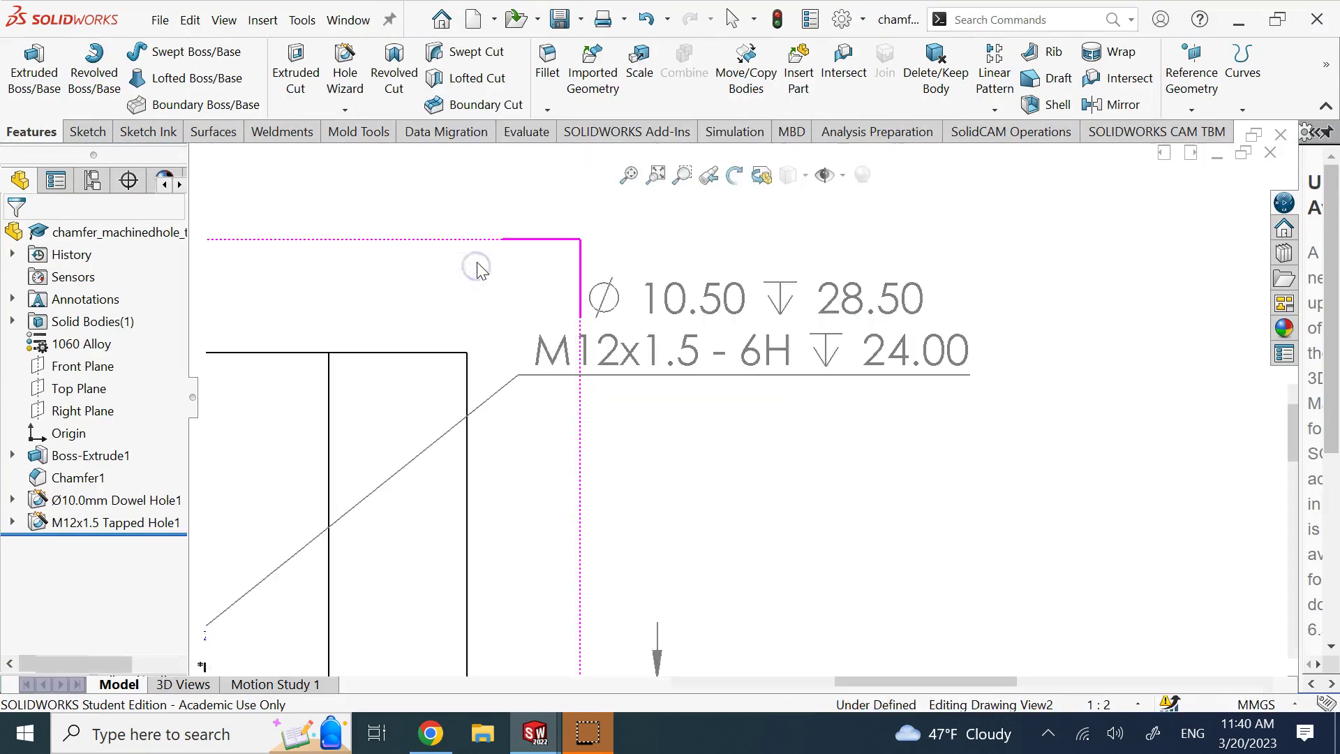
Examine the 6H tolerance class in the threaded hole's M12x1.5 callout in the top view
key("z")
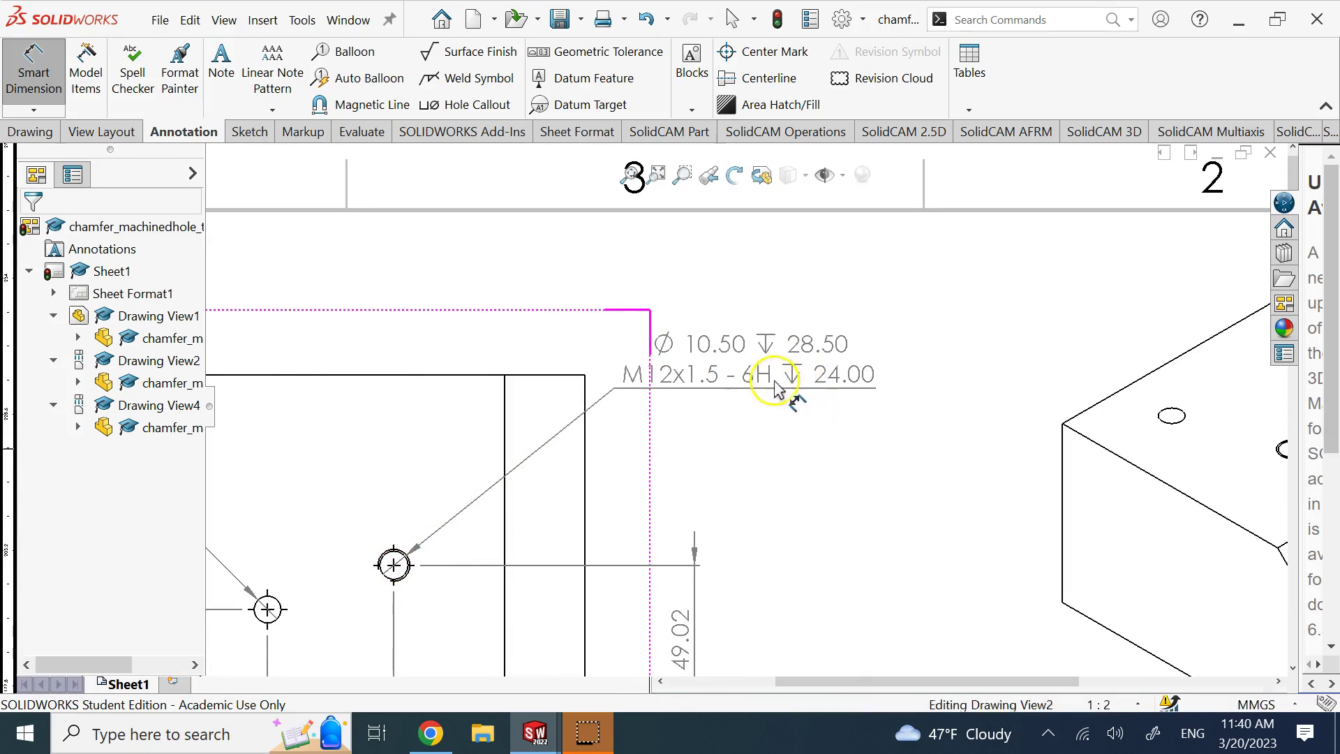
scroll(768, 403, "up", 3)
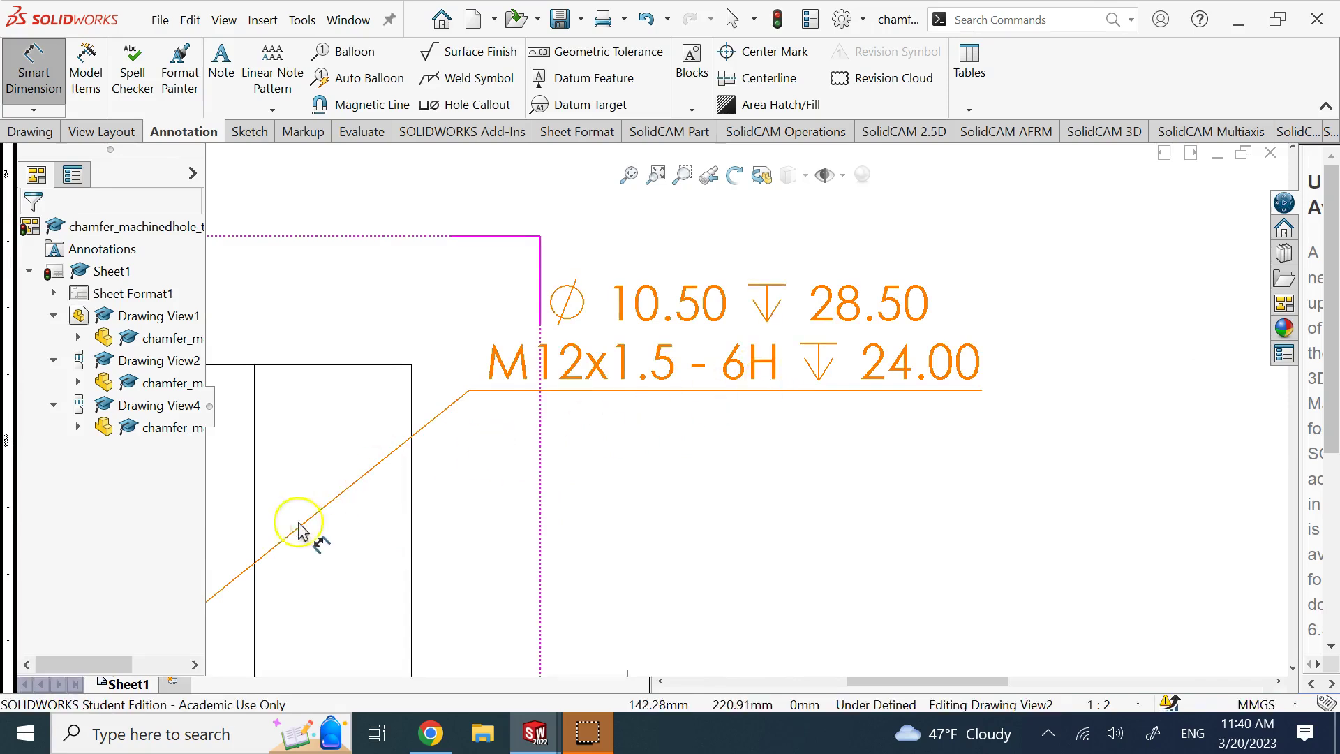
left_click(777, 377)
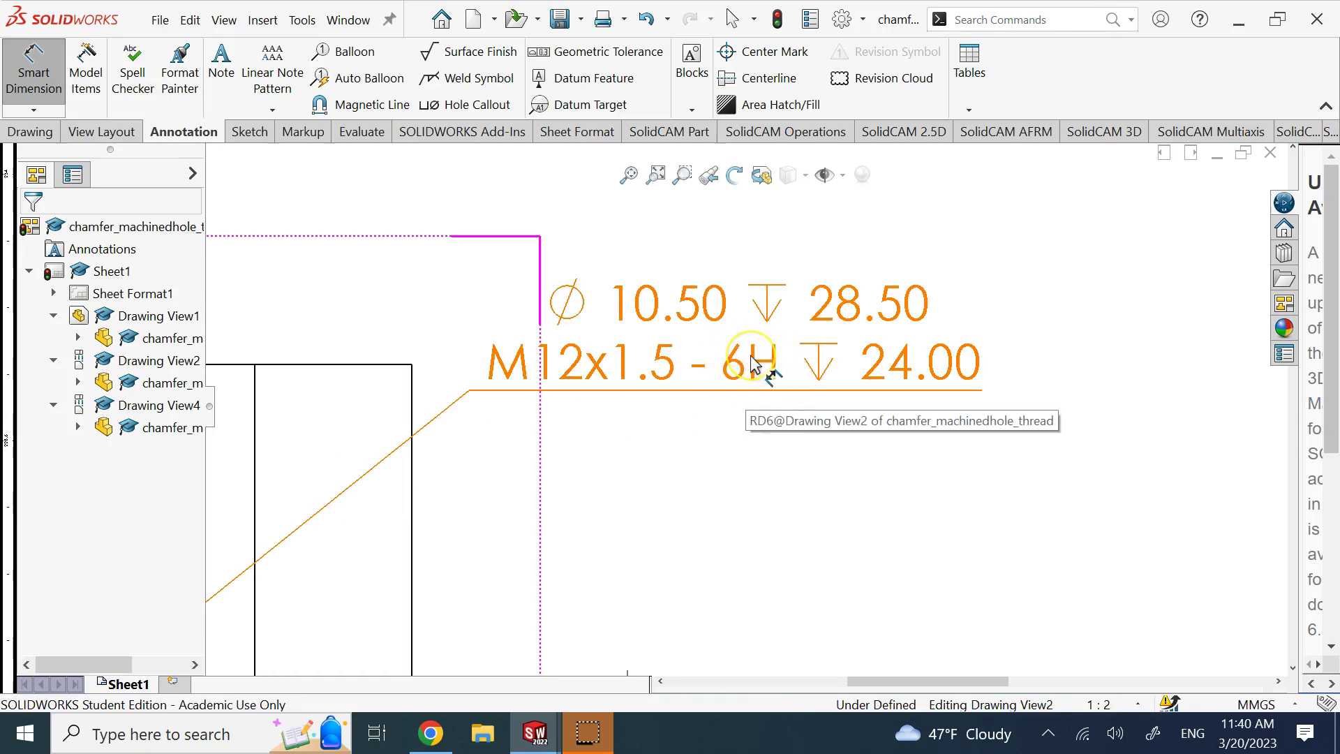
left_click(755, 366)
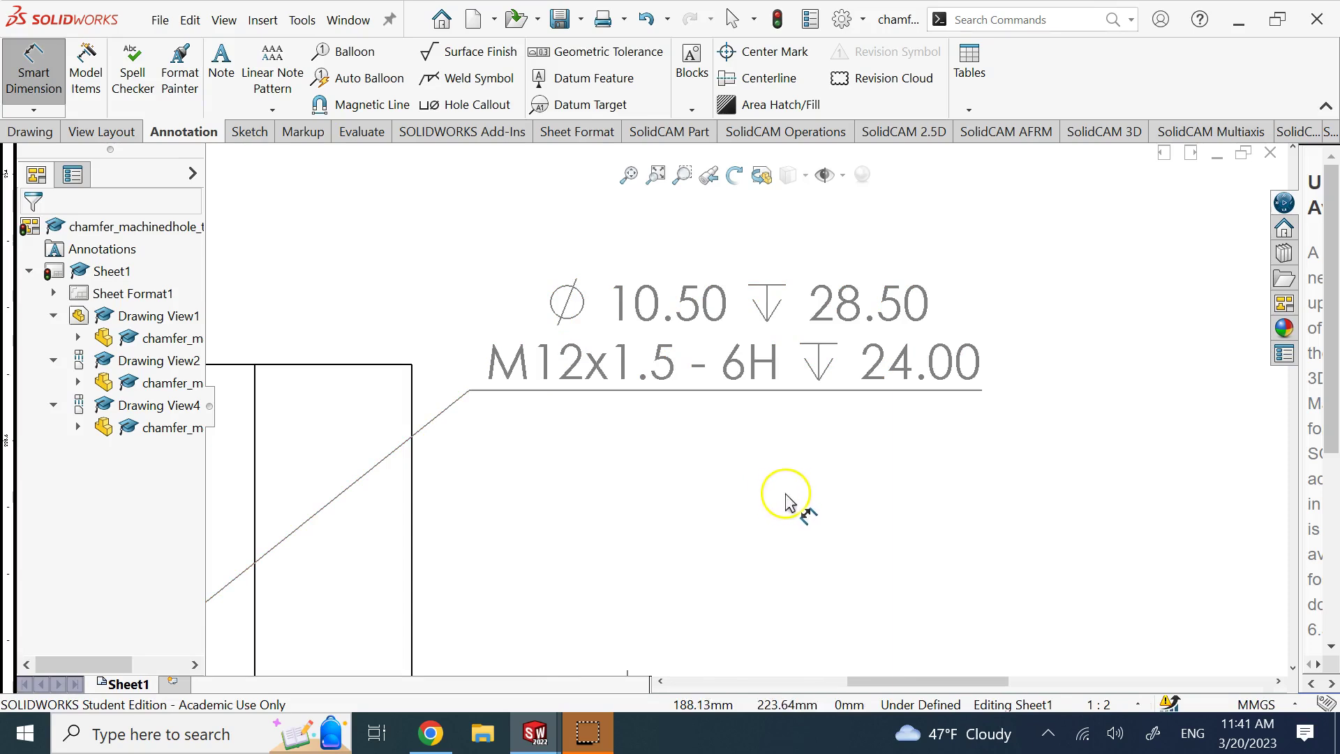
scroll(790, 500, "up", 3)
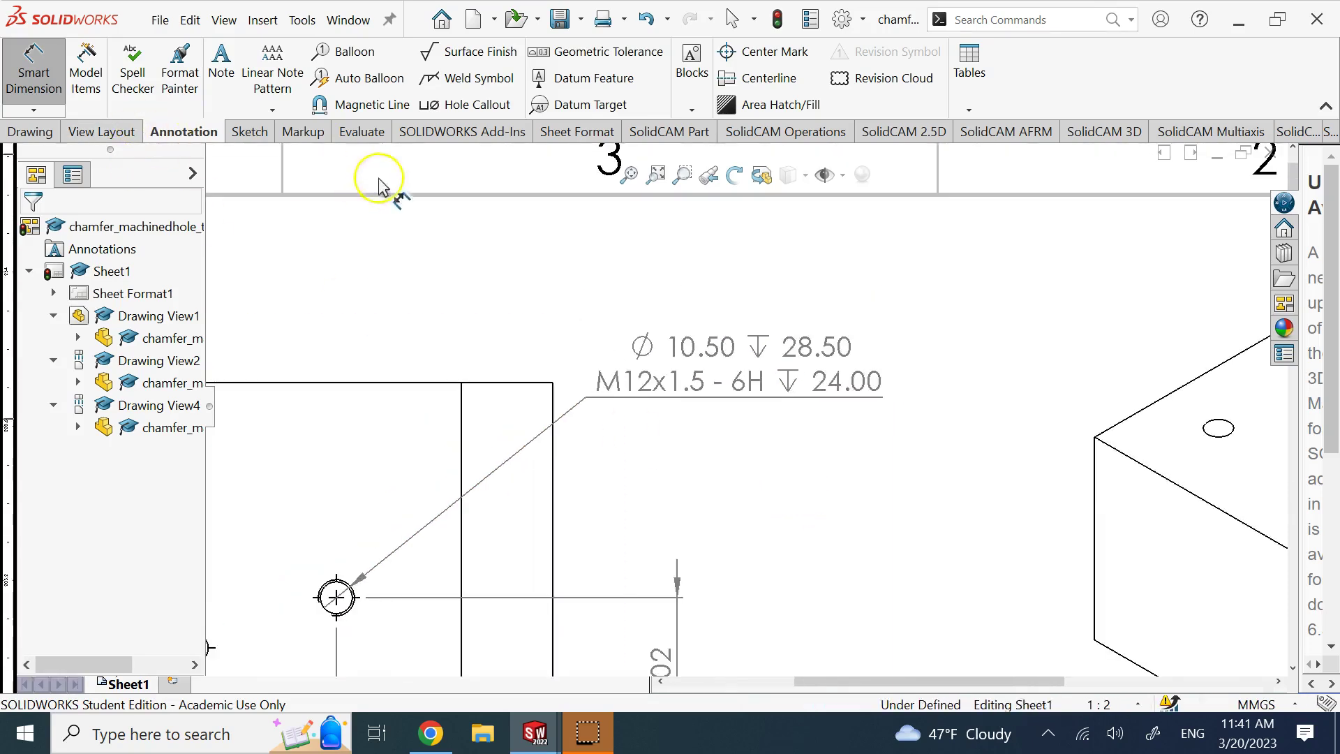
Delete the threaded hole's thread depth and drilled depth dimensions from the front view, leaving the depths to the hole callout
scroll(698, 398, "up", 3)
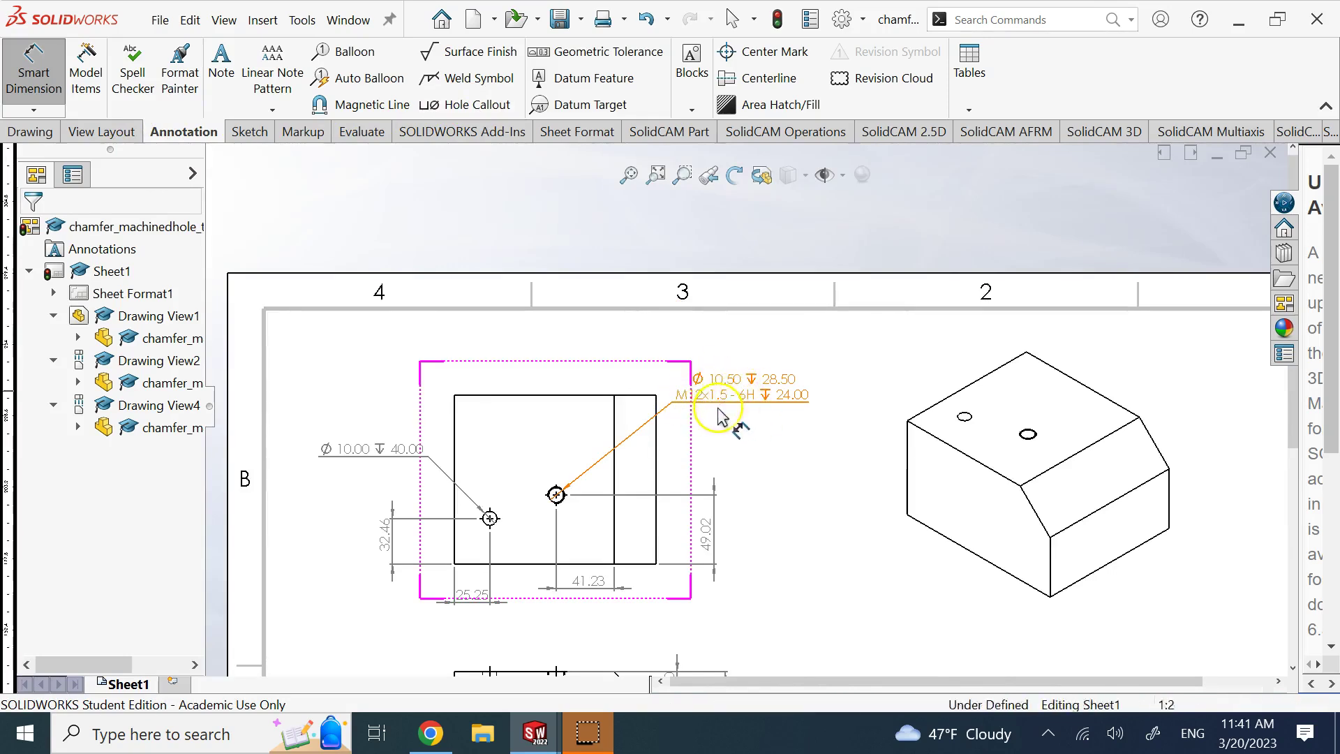
scroll(726, 529, "up", 3)
scroll(706, 652, "down", 1)
left_click_drag(732, 610, 706, 568)
left_click(721, 610)
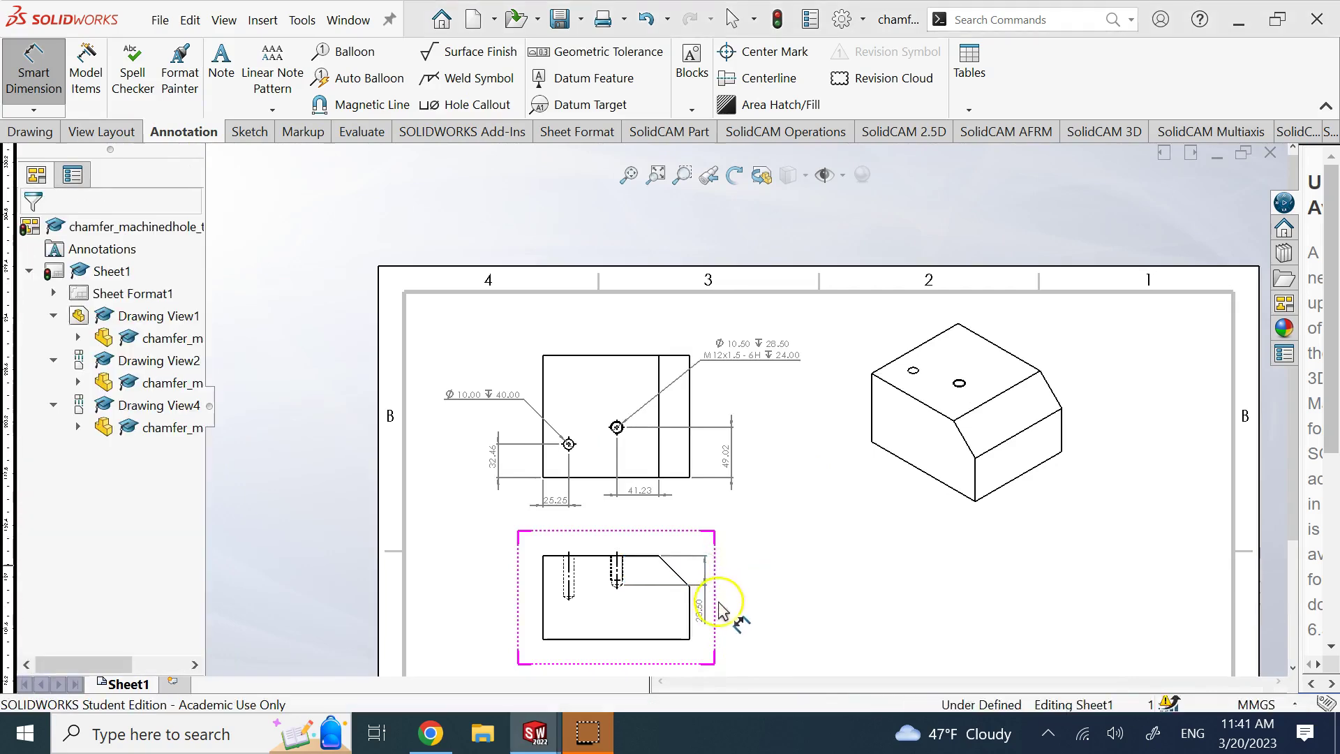
key("Delete")
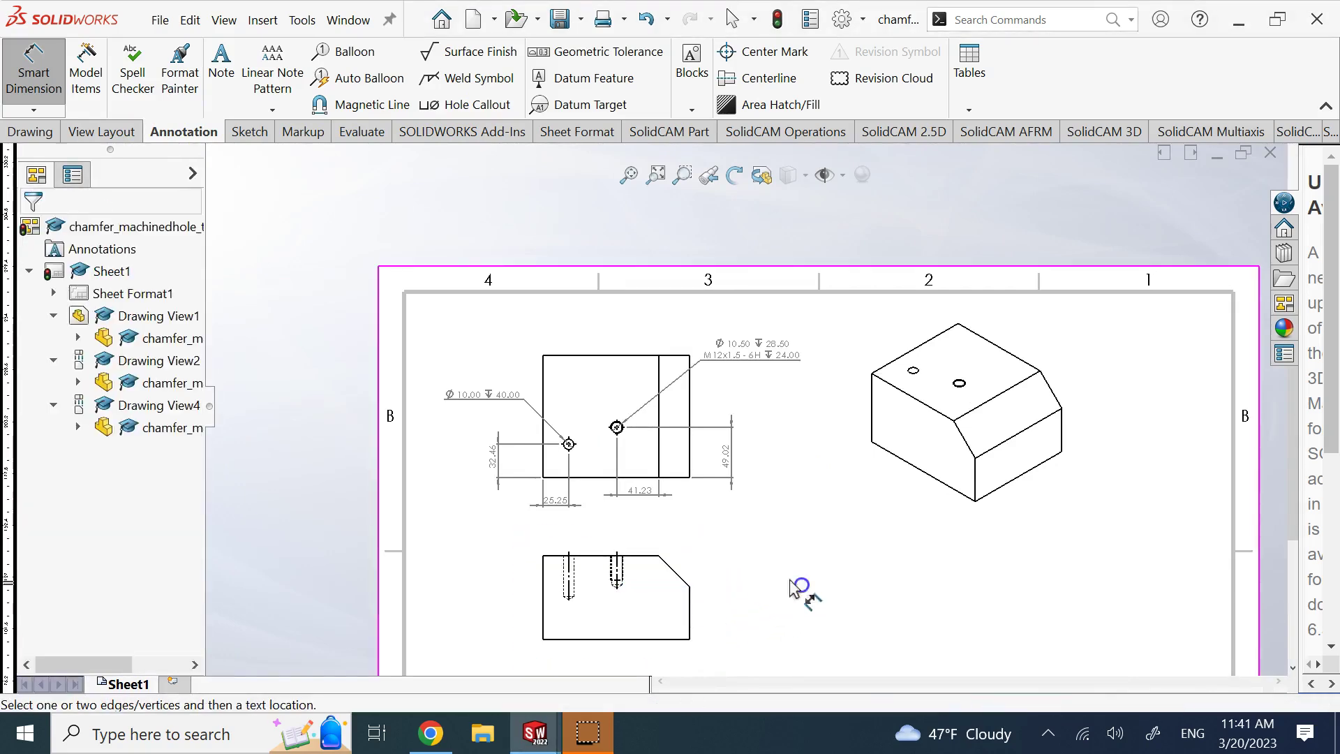
scroll(513, 449, "down", 2)
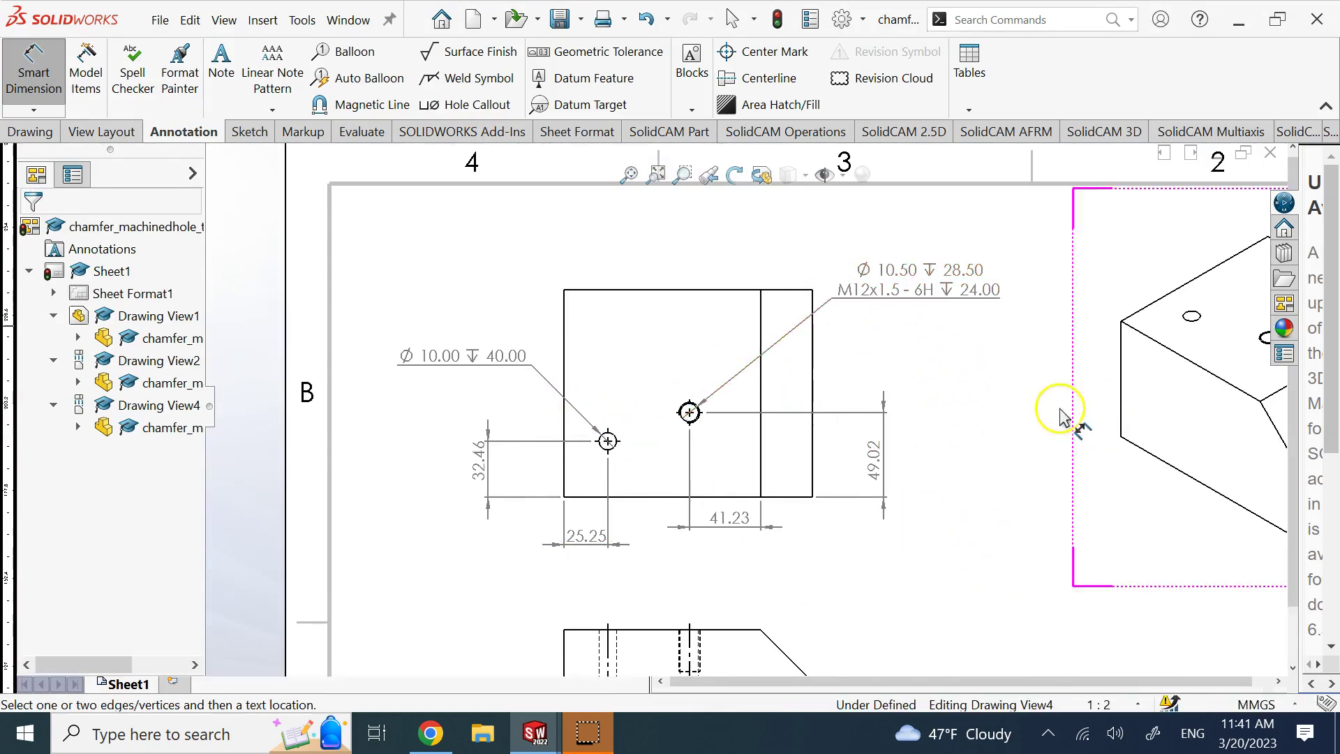
scroll(1057, 422, "up", 5)
scroll(1053, 428, "down", 3)
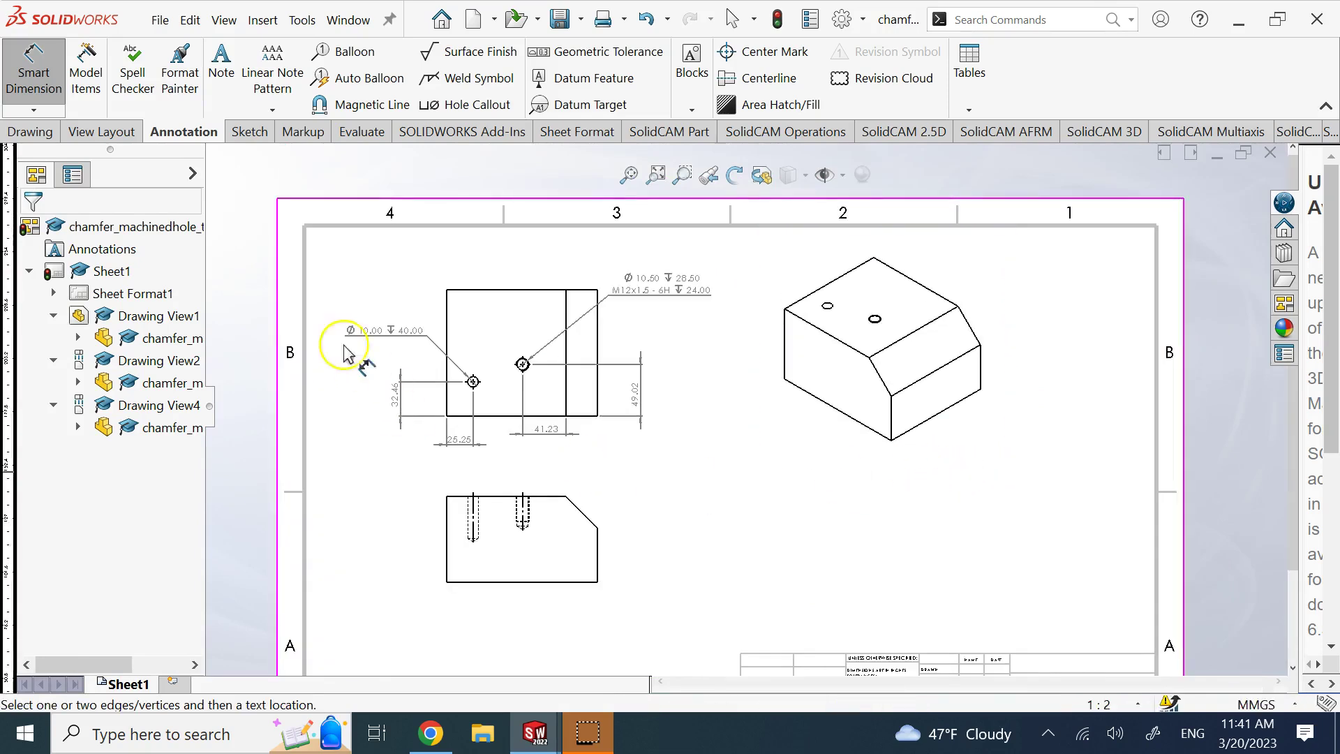
scroll(343, 352, "down", 2)
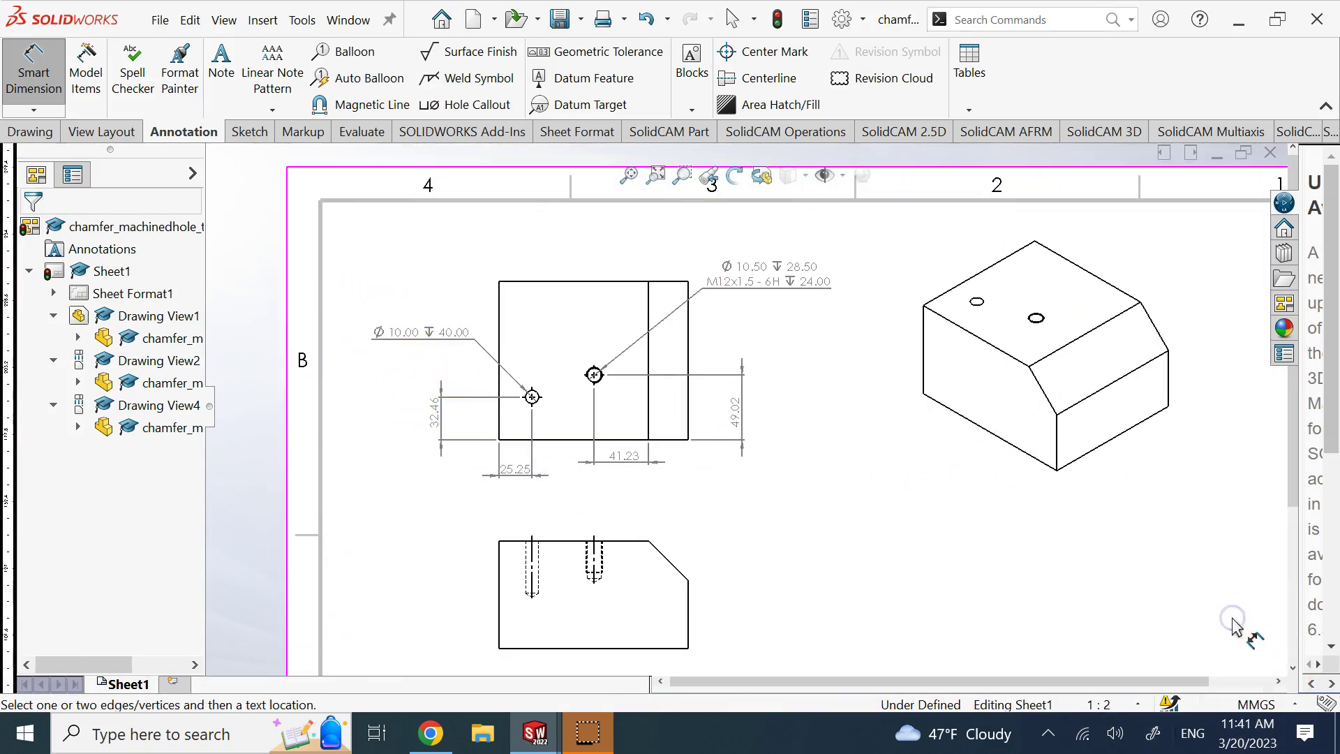